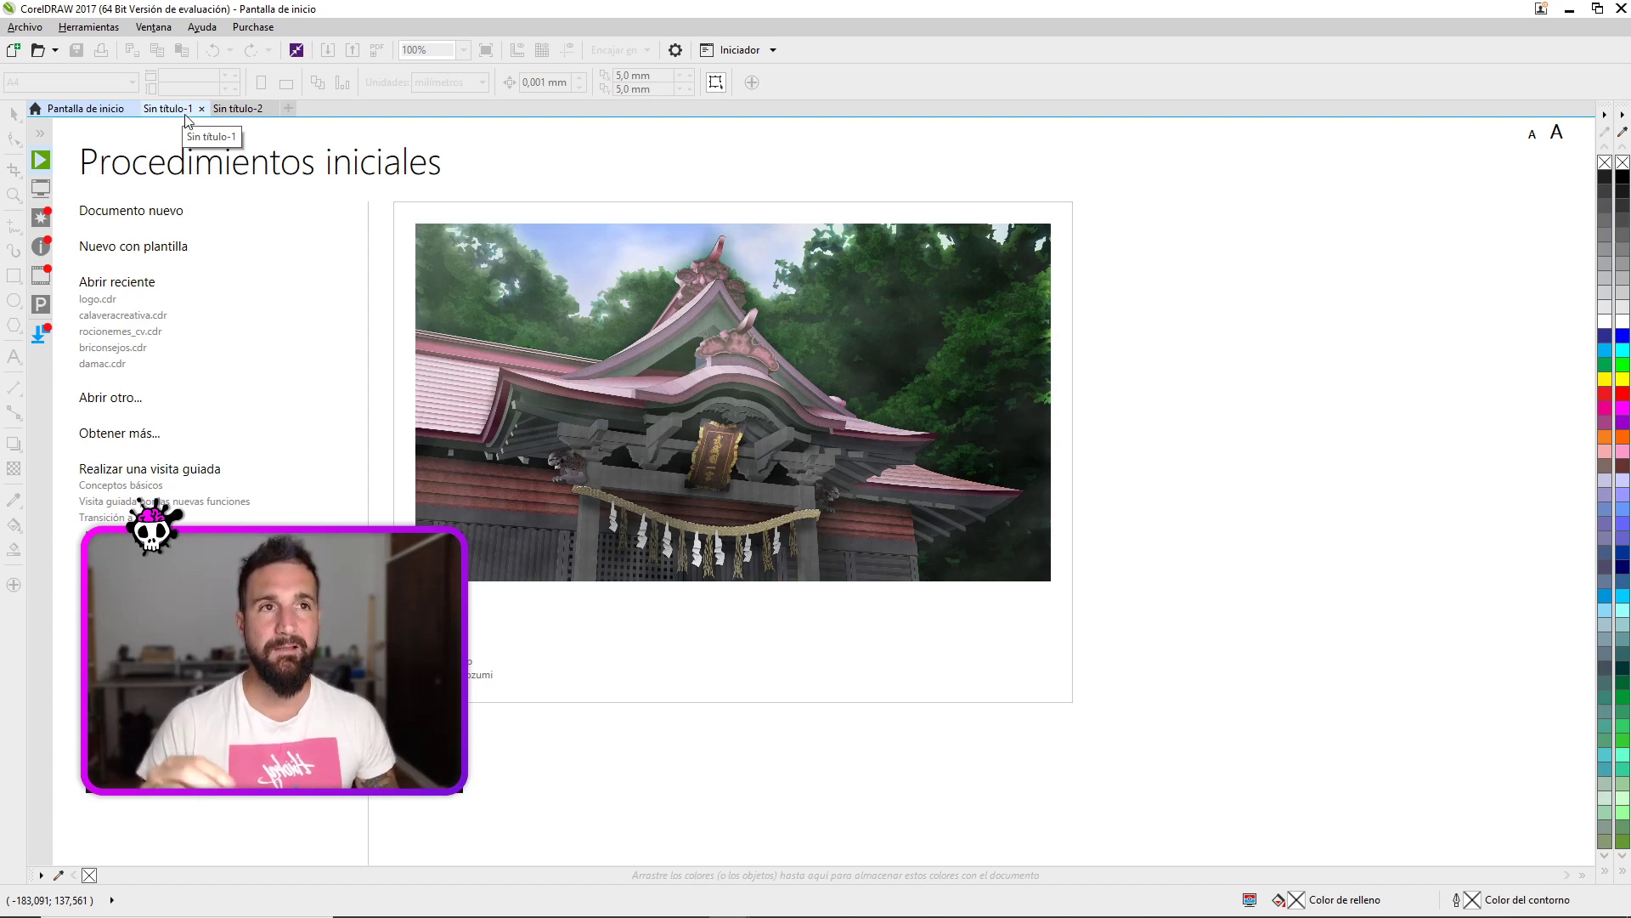
- View the Sin título-1 logo types document and close it without saving the changes
click(185, 111)
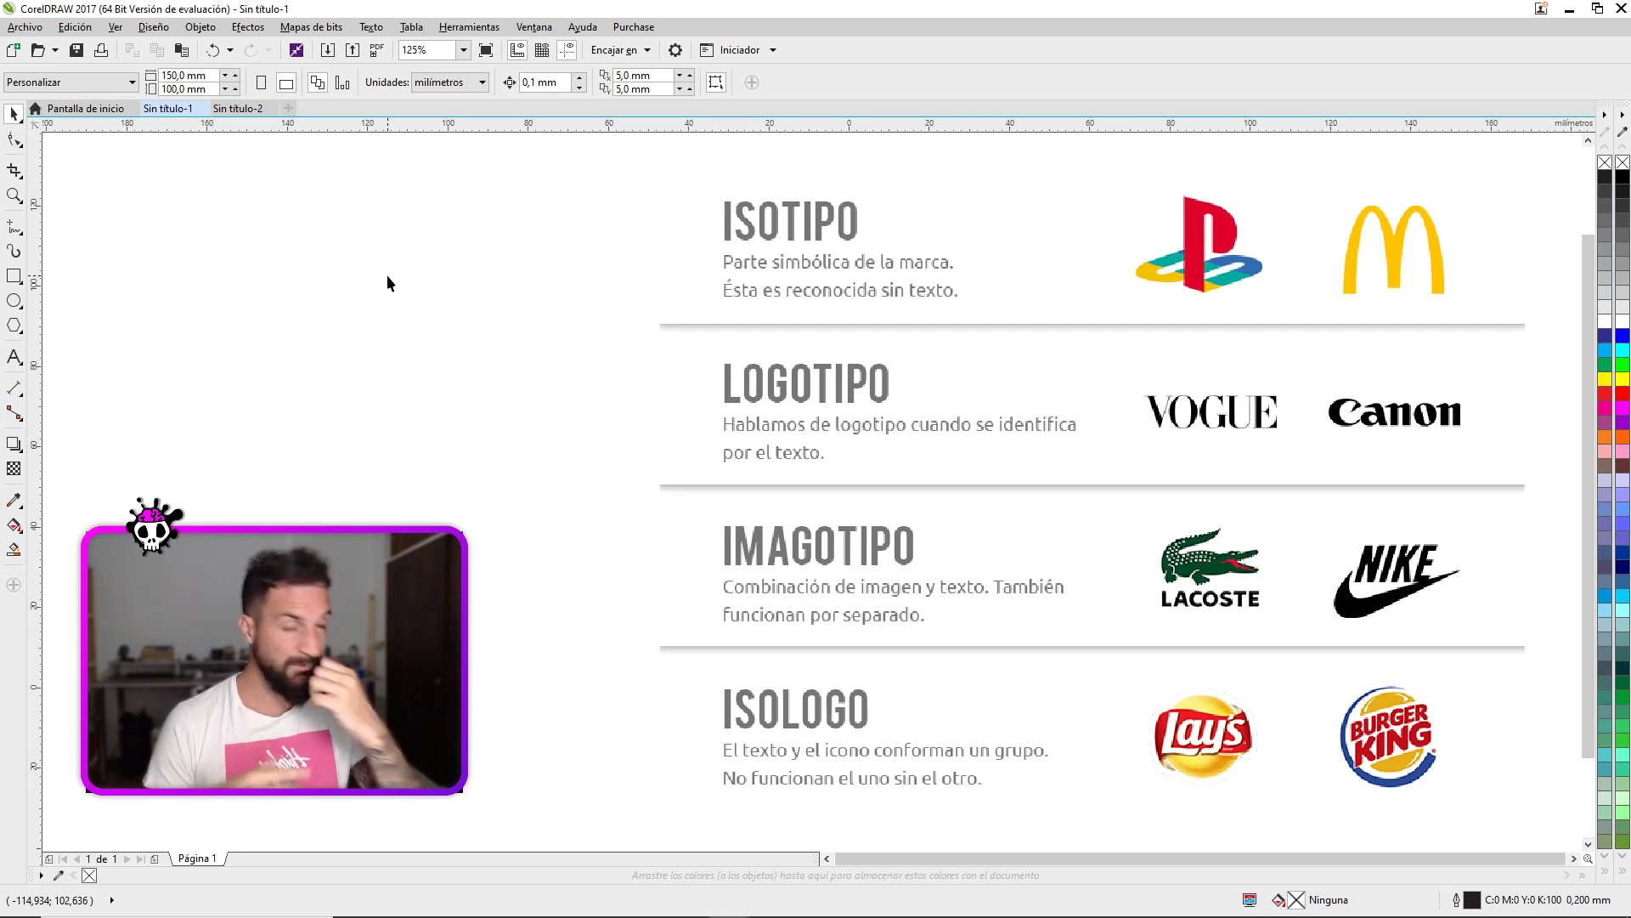
click(202, 109)
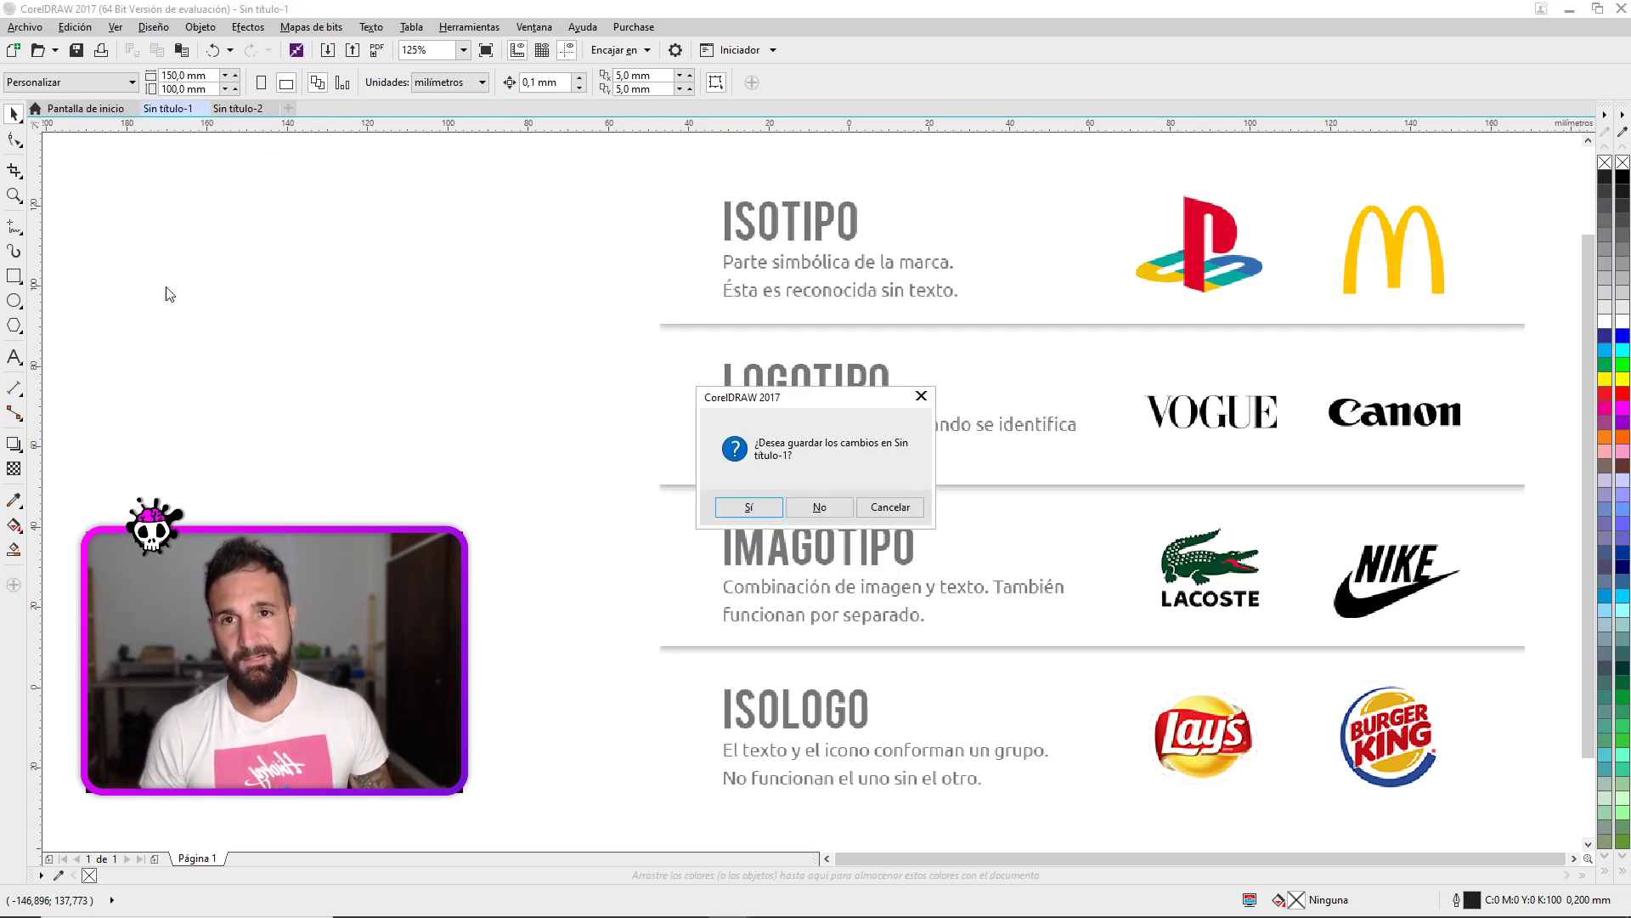
click(828, 508)
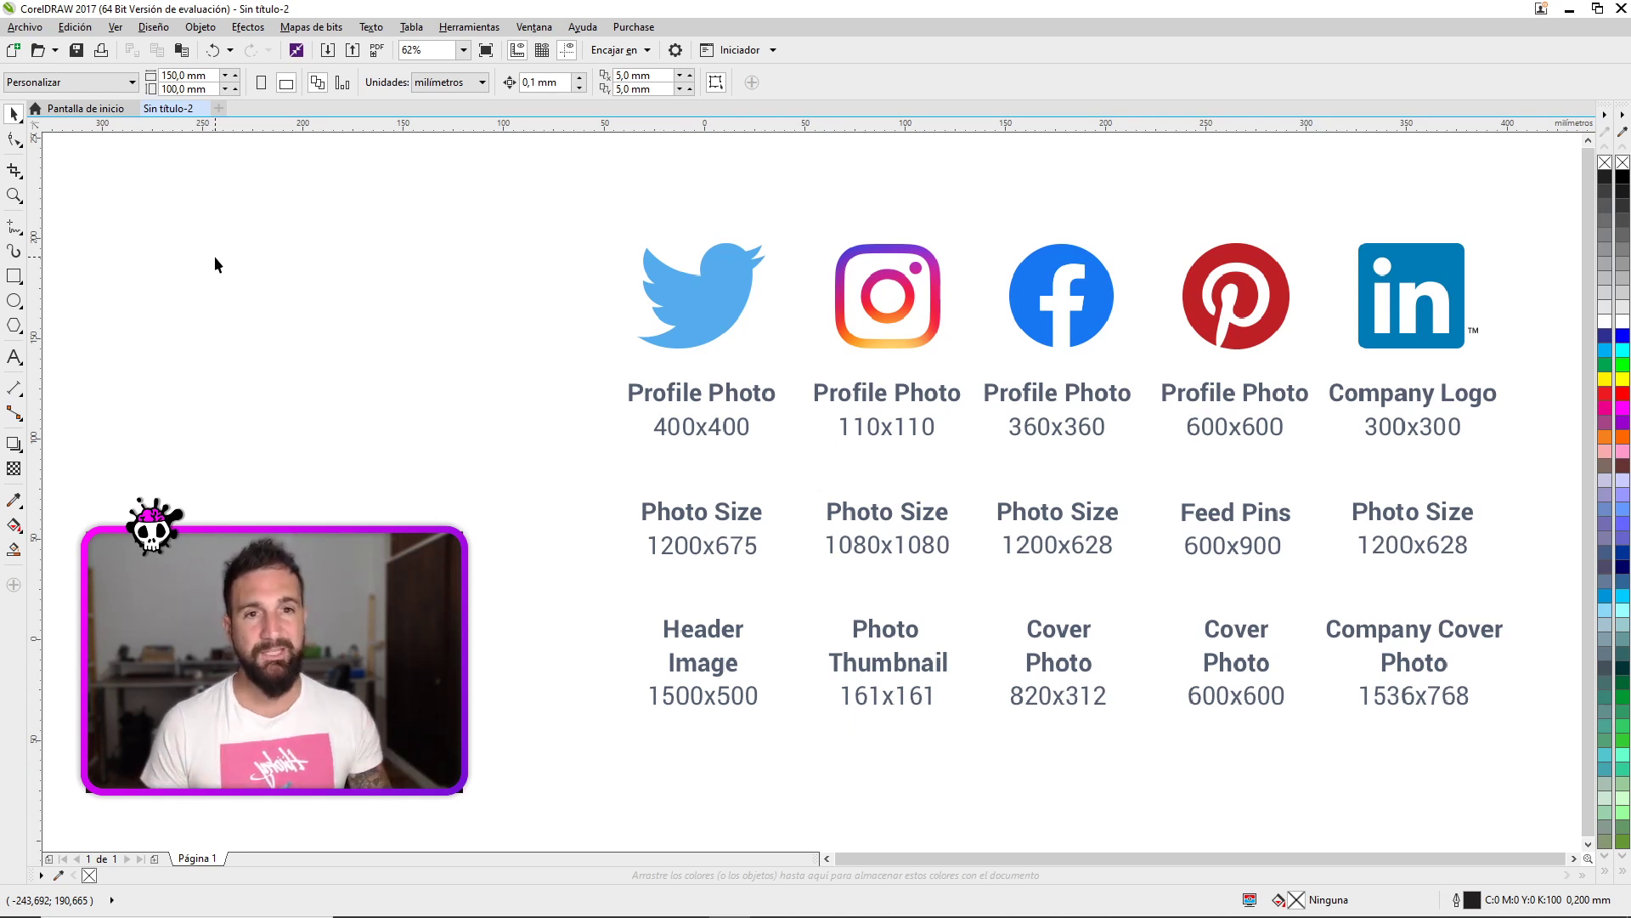
- Frame the row of Profile Photo sizes with a rectangle that has a red 1.5 mm outline
click(14, 276)
drag(552, 352, 1523, 473)
right_click(1622, 394)
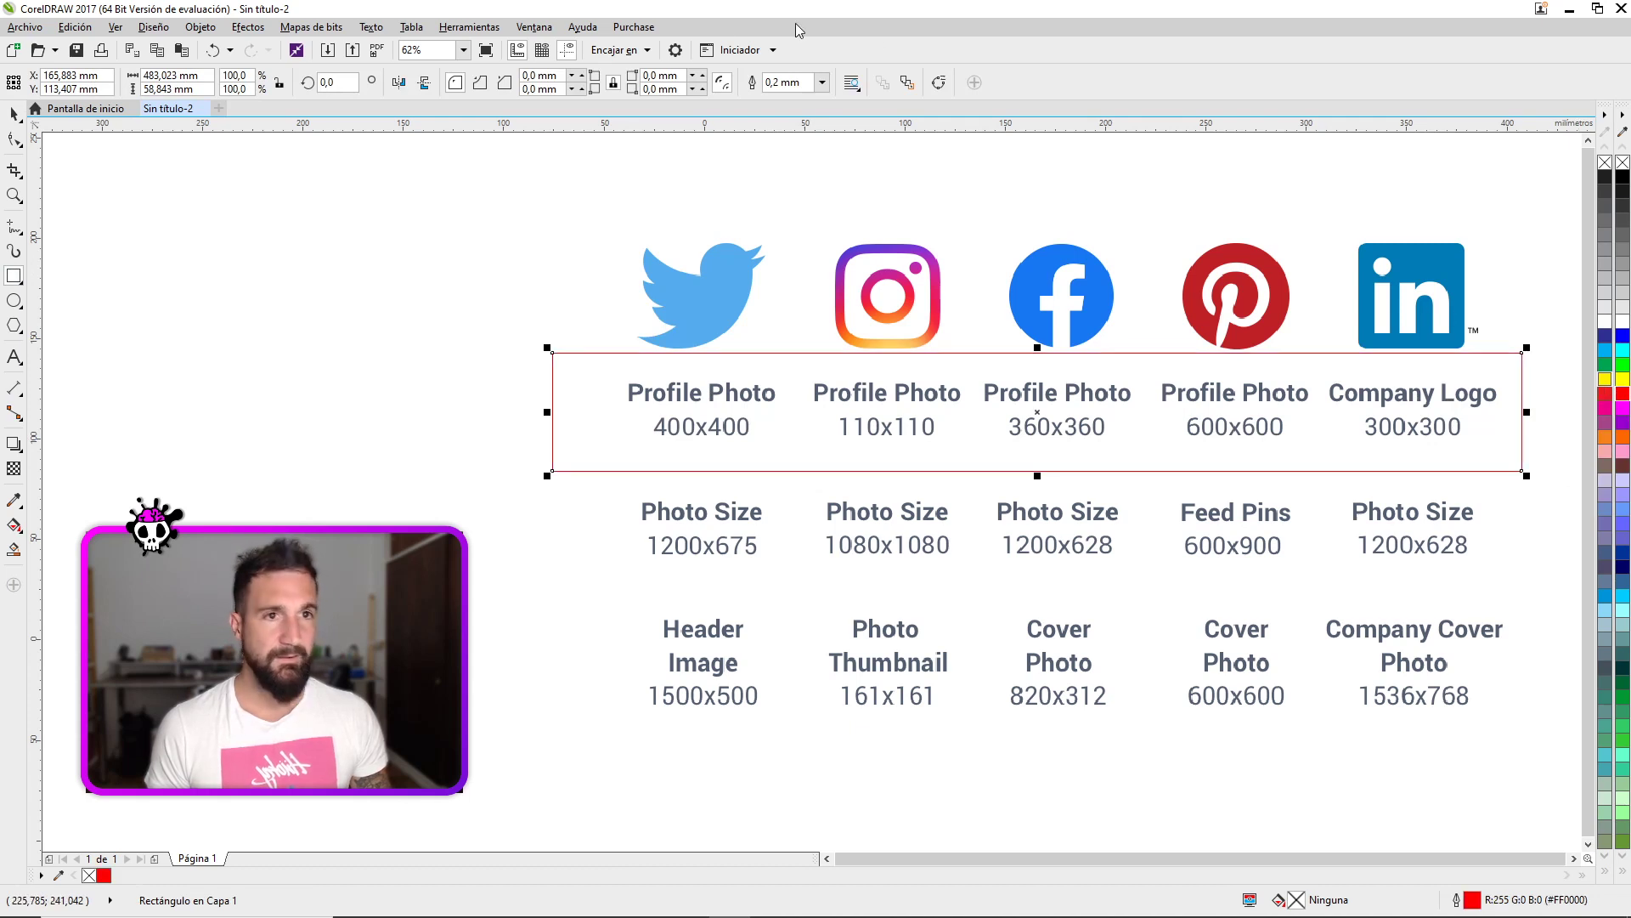
click(821, 83)
click(796, 203)
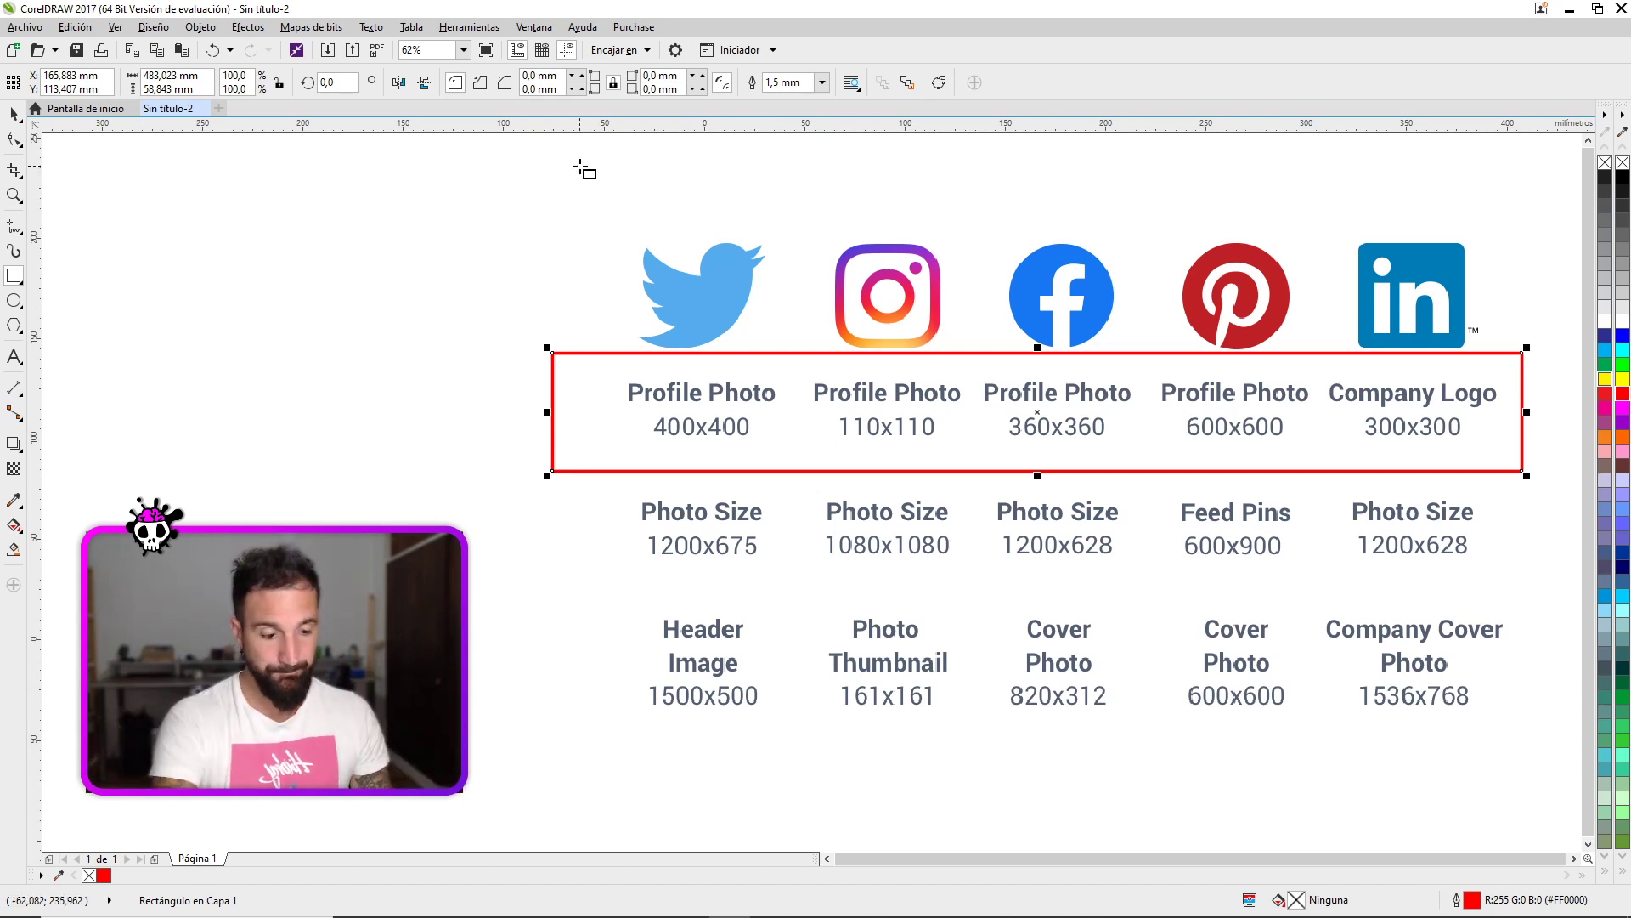
- Delete the red rectangle and close the social media sizes document without saving
key(Delete)
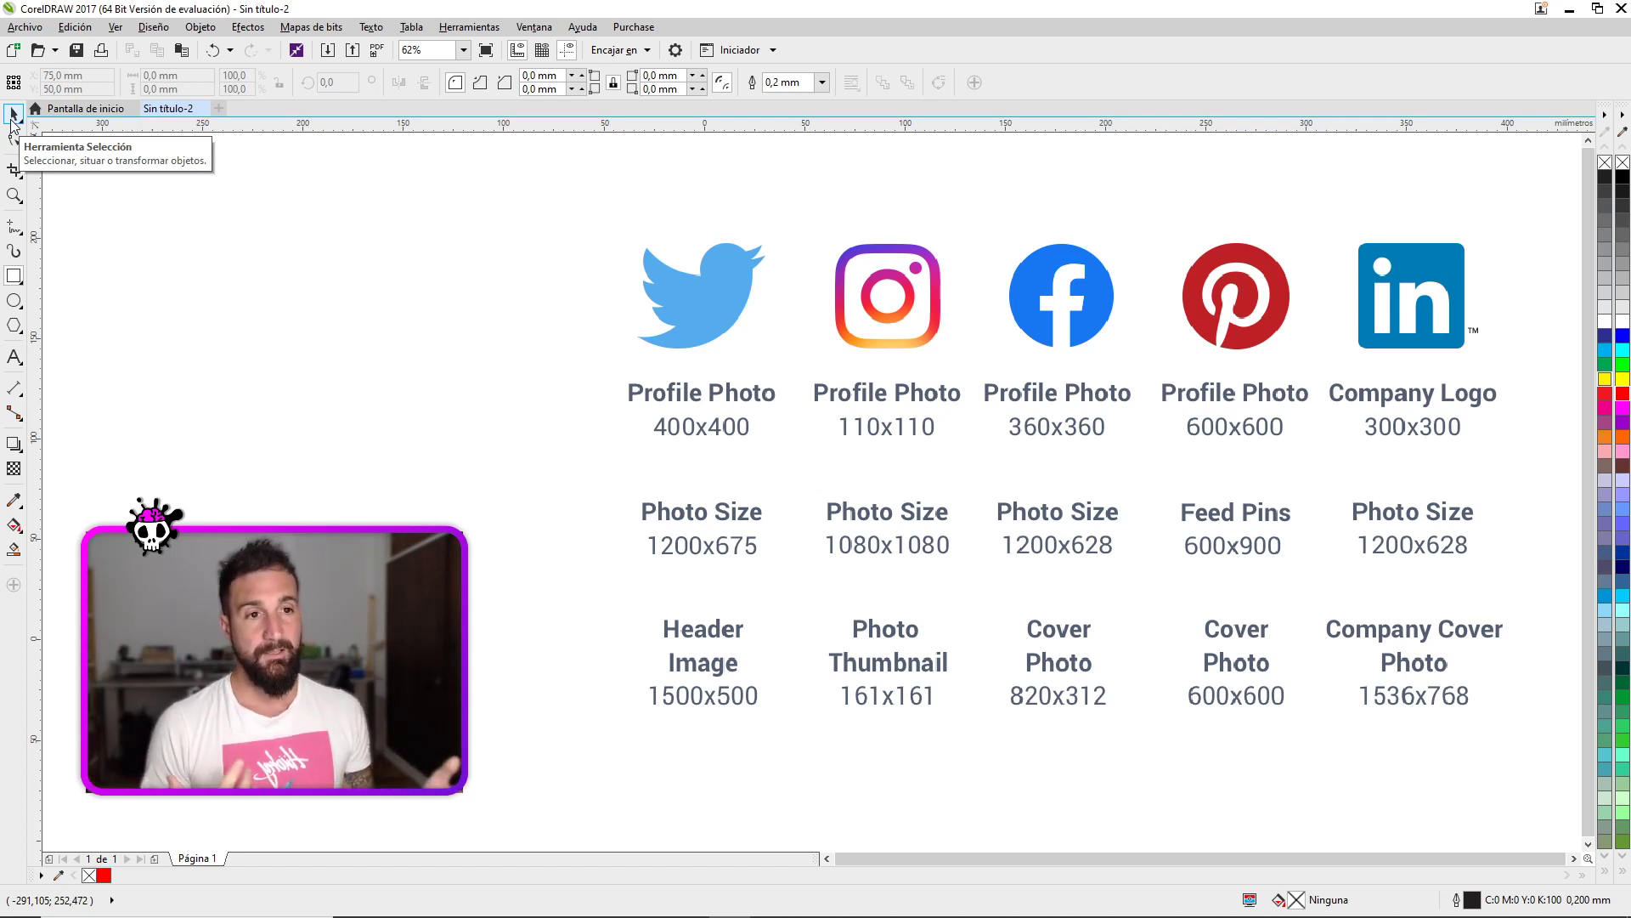
click(202, 107)
click(841, 510)
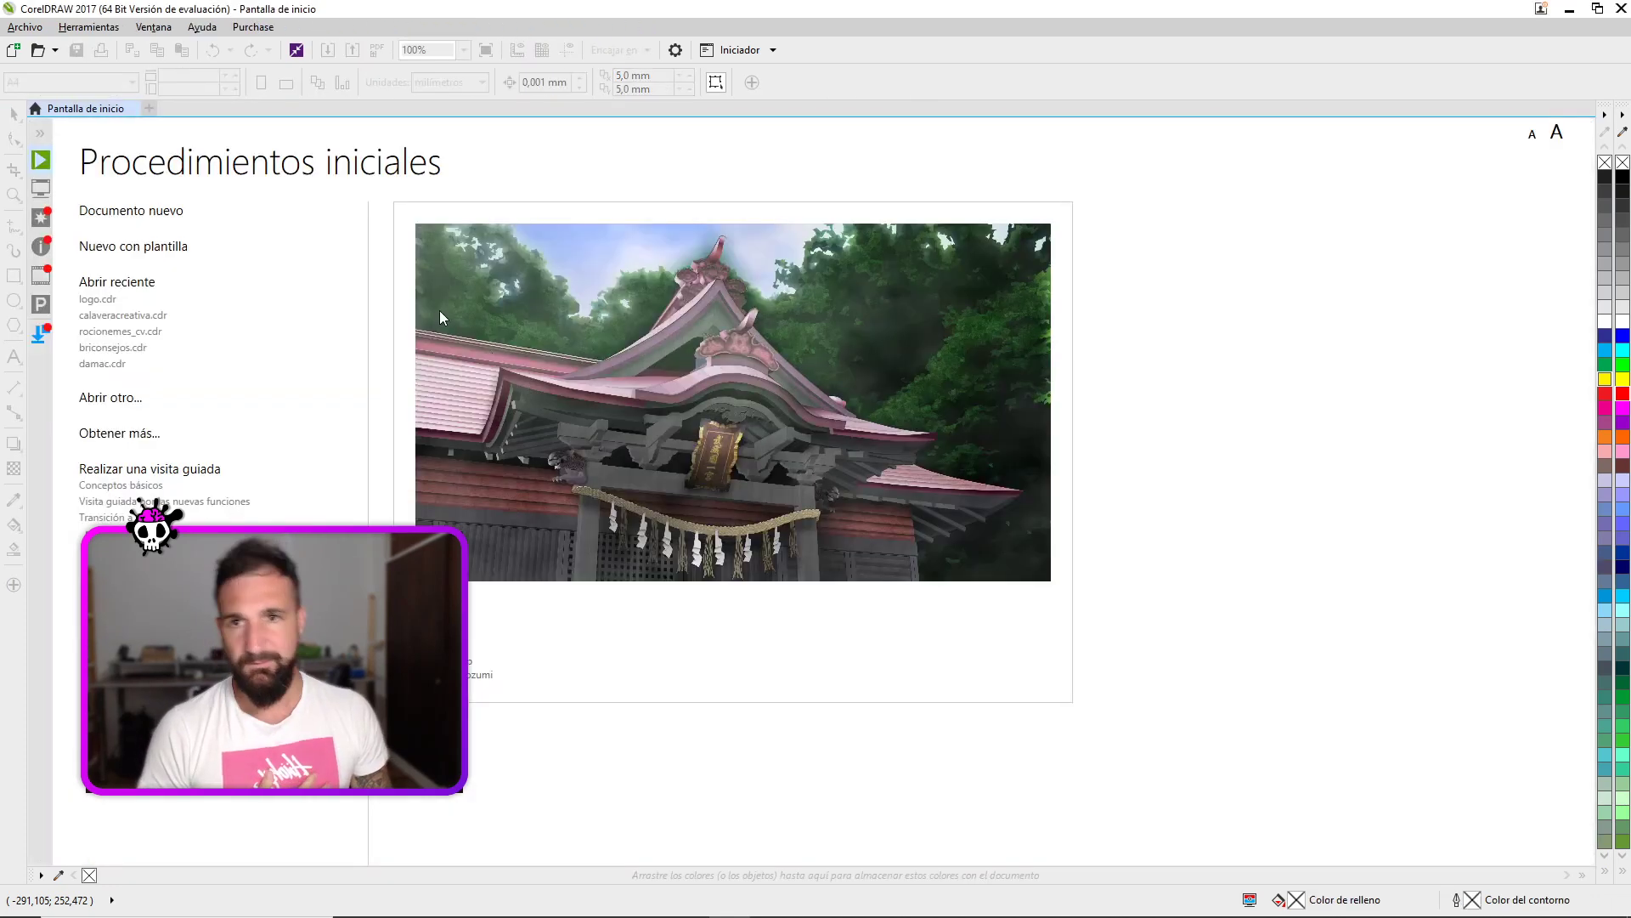
- Create a new document with landscape orientation, then apply the page preset Anuncio web (336x280)
click(13, 49)
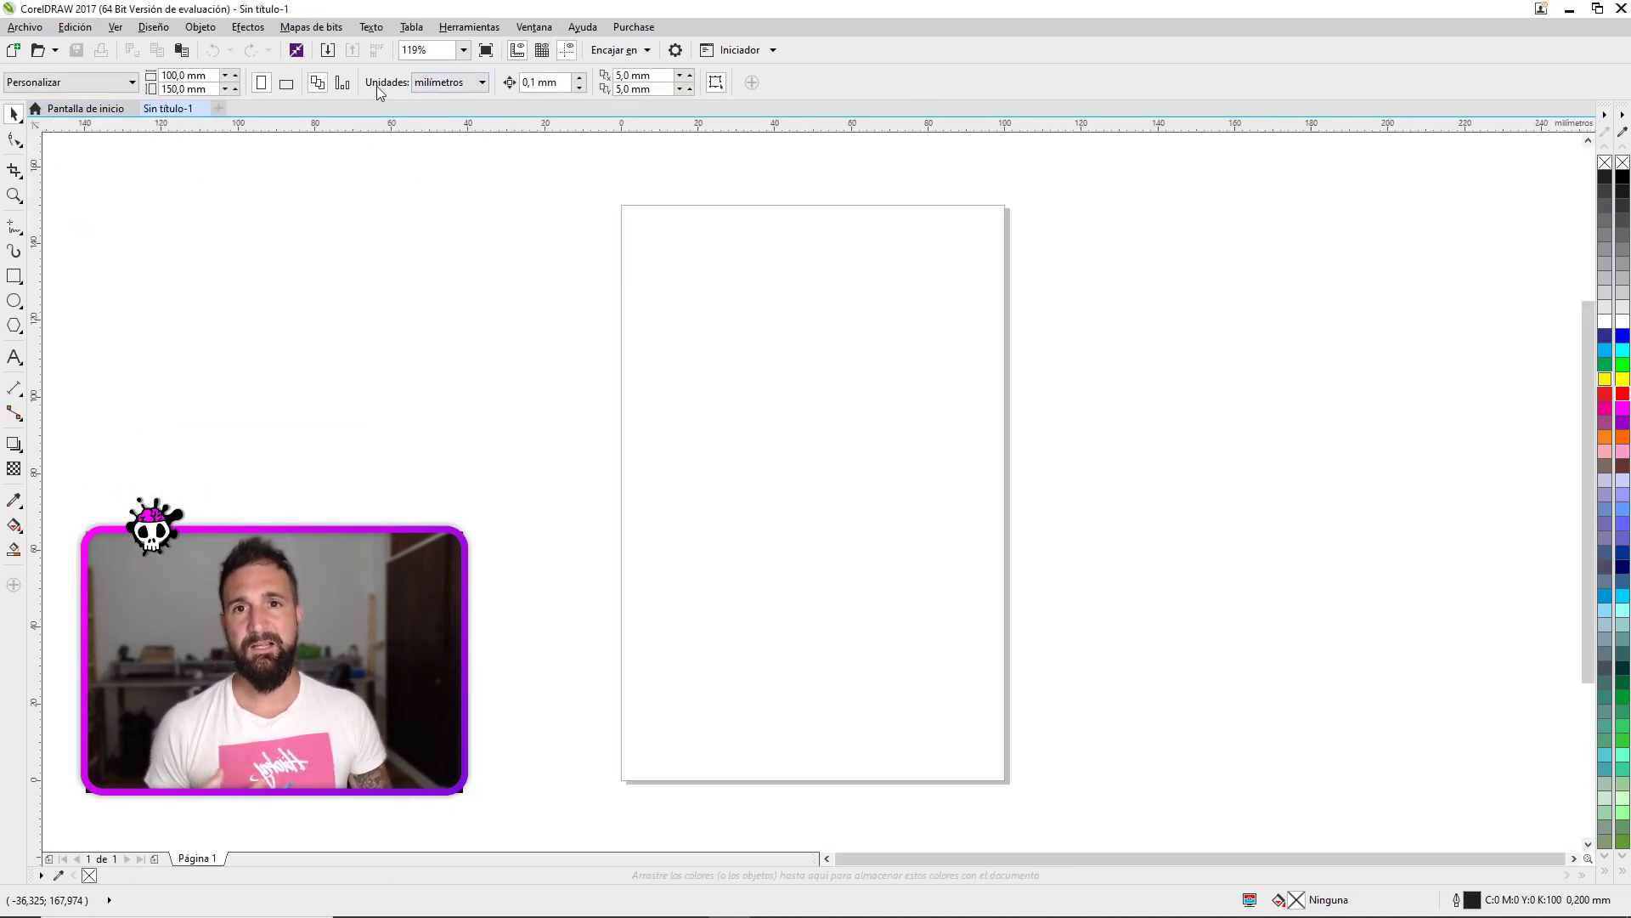
click(287, 82)
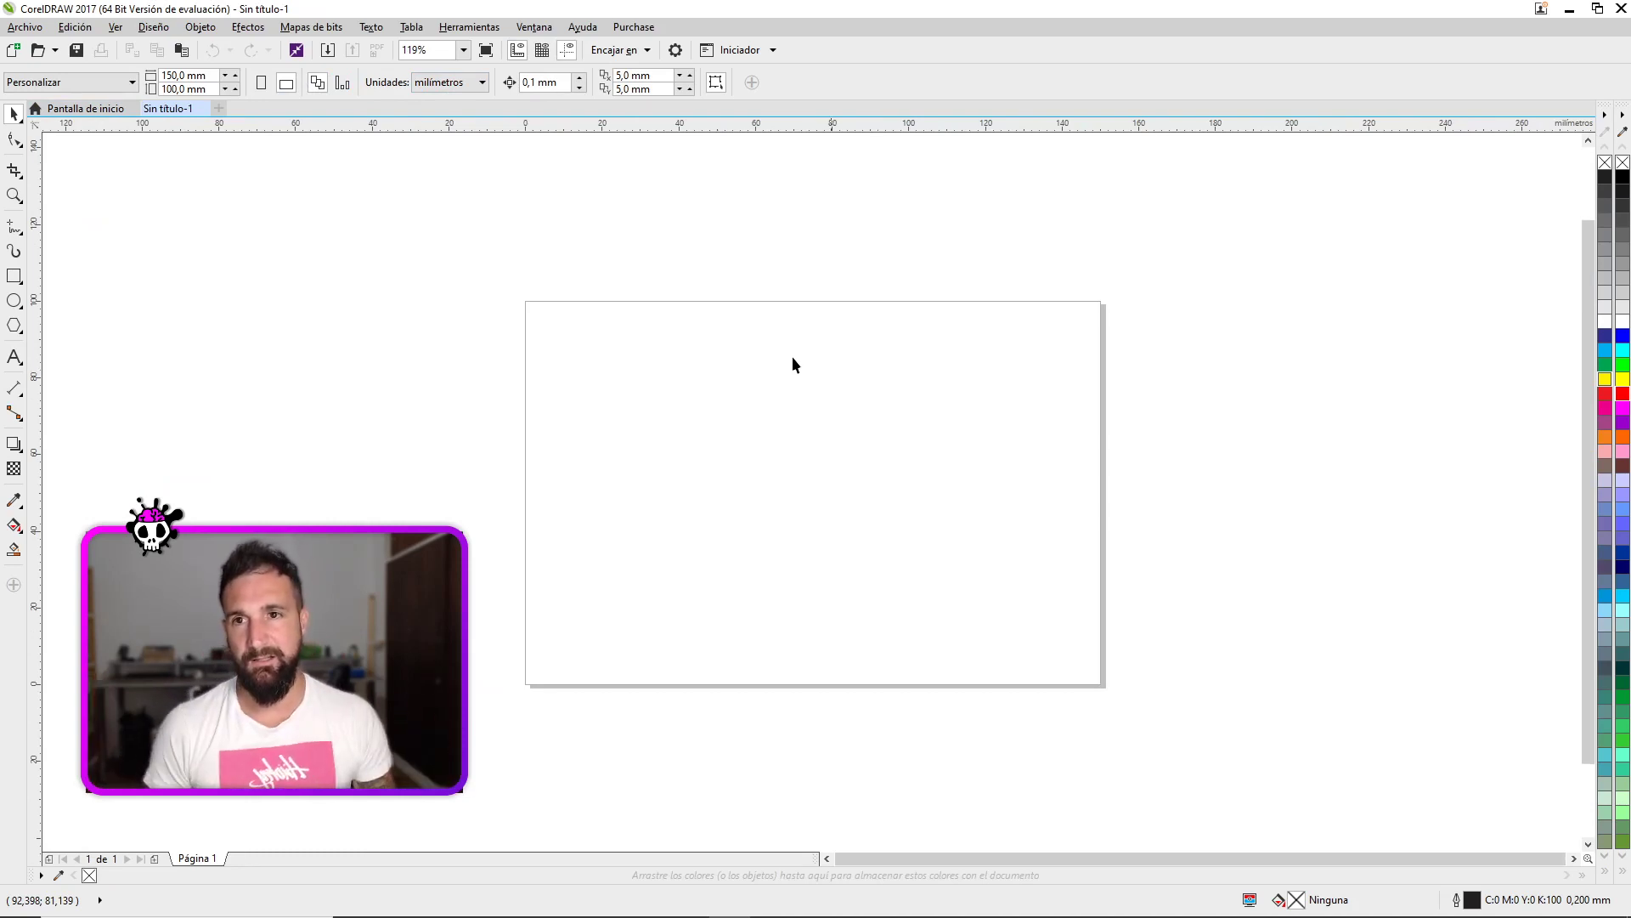
click(102, 82)
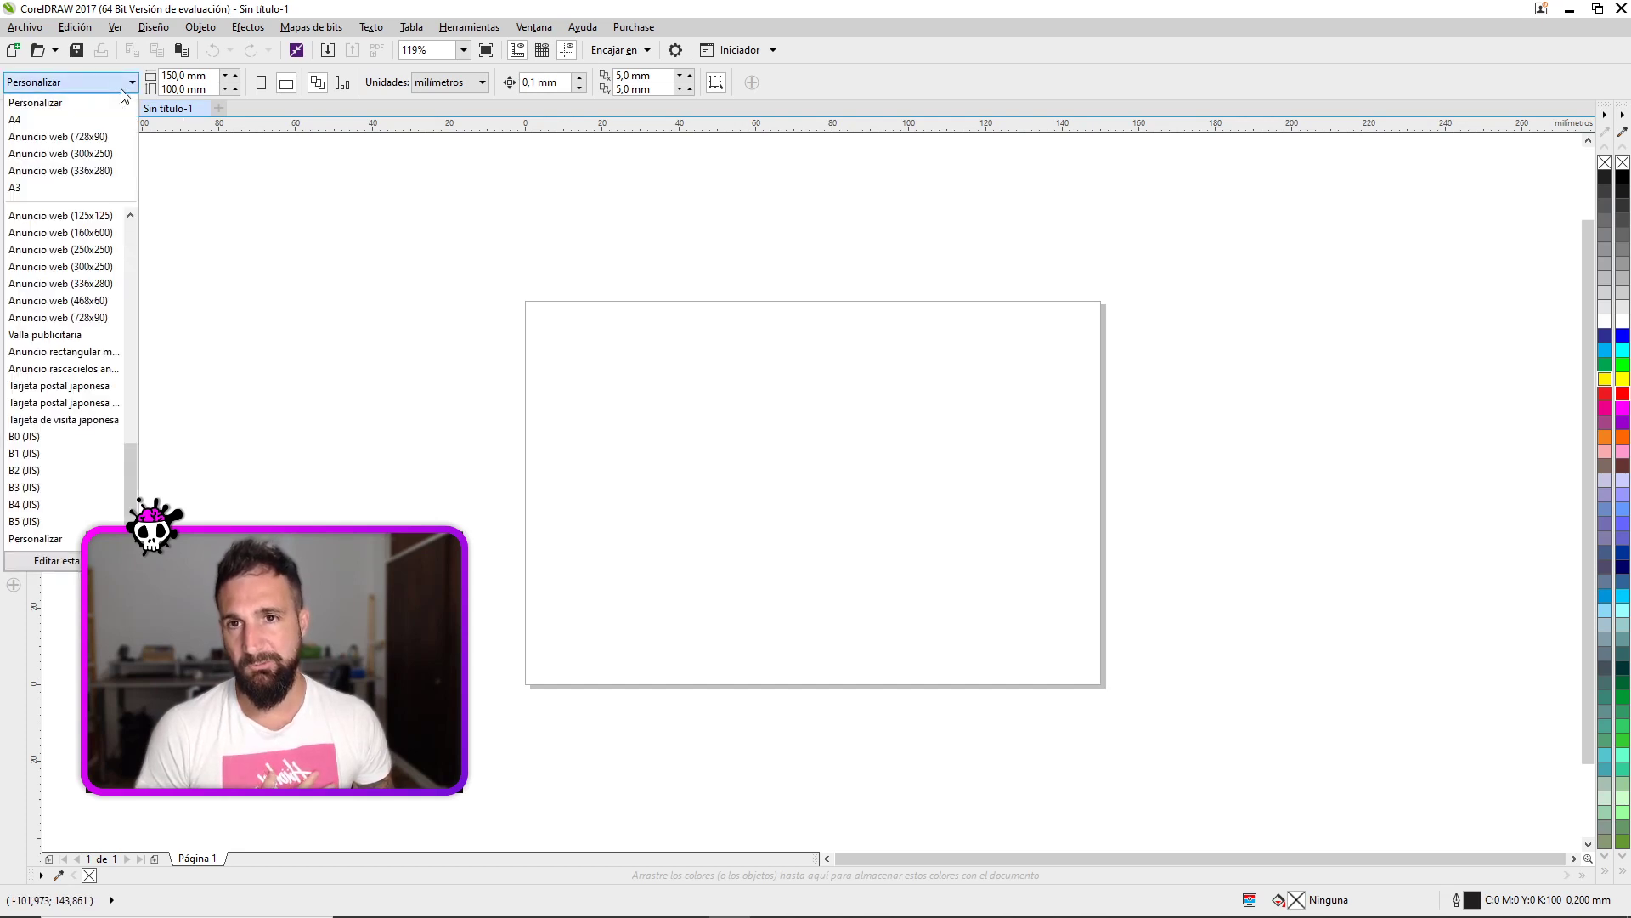
click(100, 170)
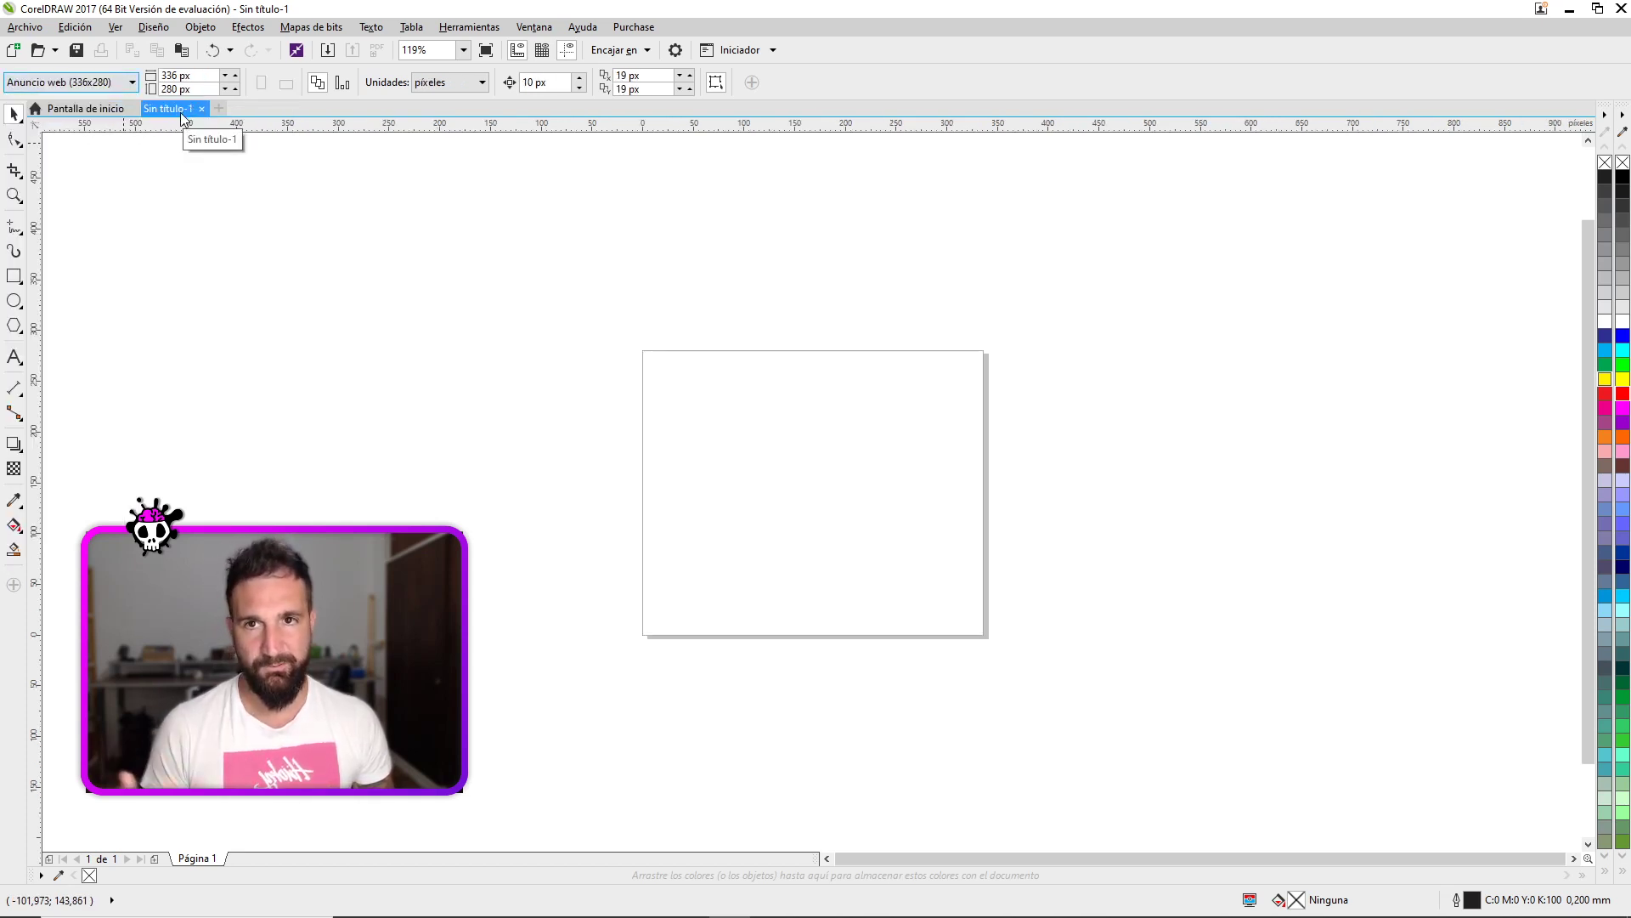
- Set the page size to 1280 by 1280 px
click(187, 75)
text(1.280)
key(Tab)
text(1280)
key(Return)
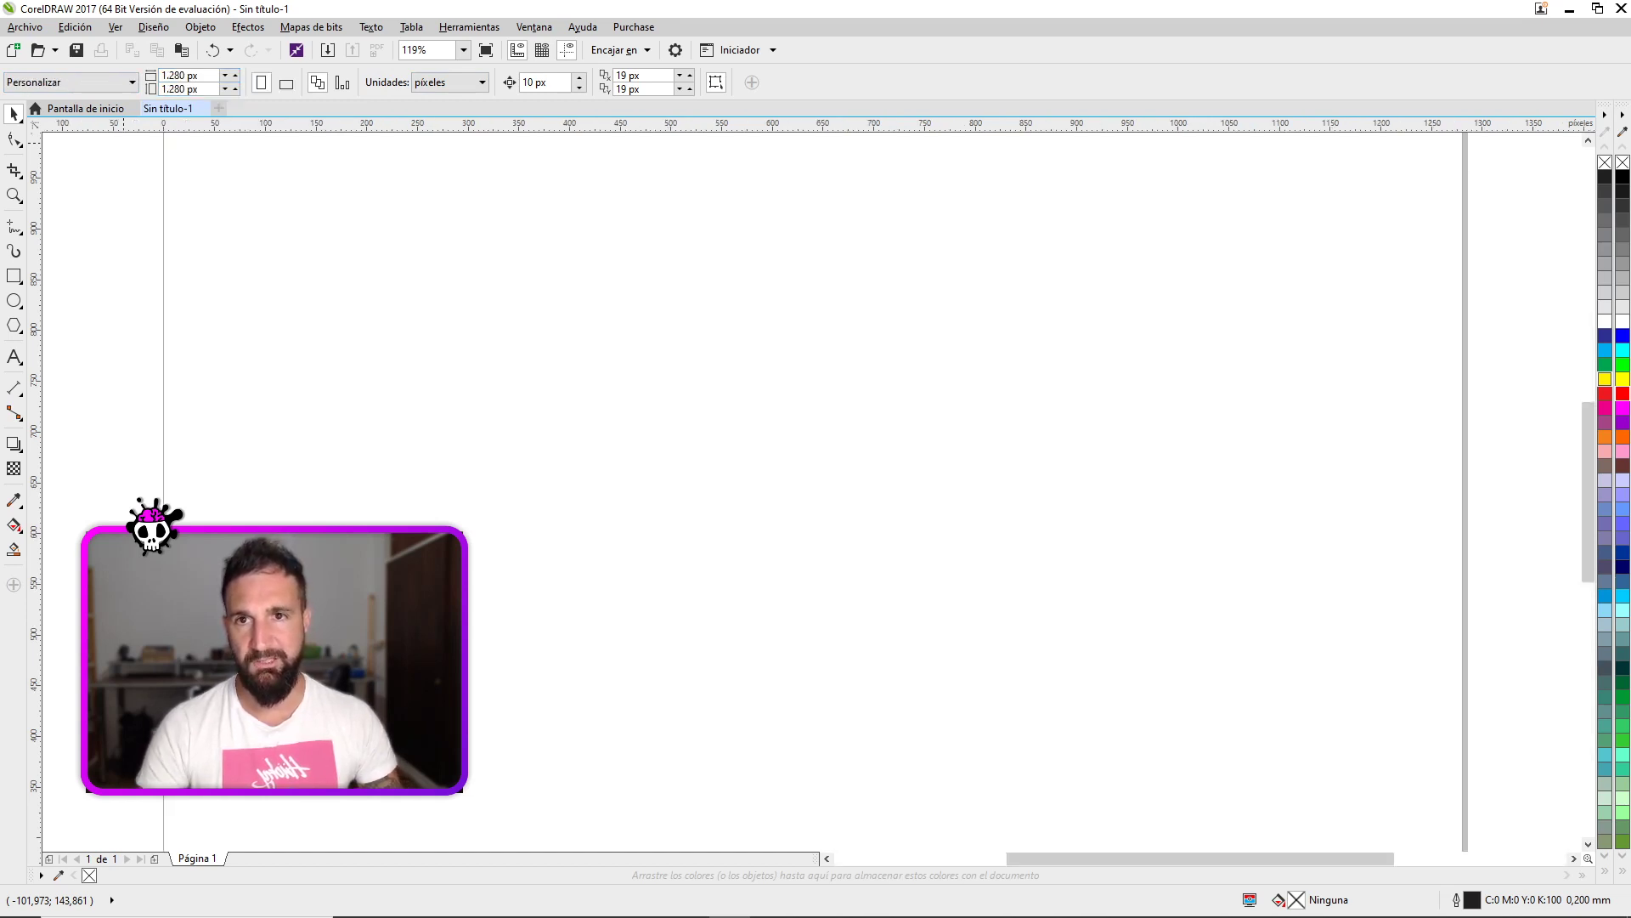
scroll(1045, 446, down, 3)
scroll(1198, 422, up, 2)
drag(913, 483, 1191, 456)
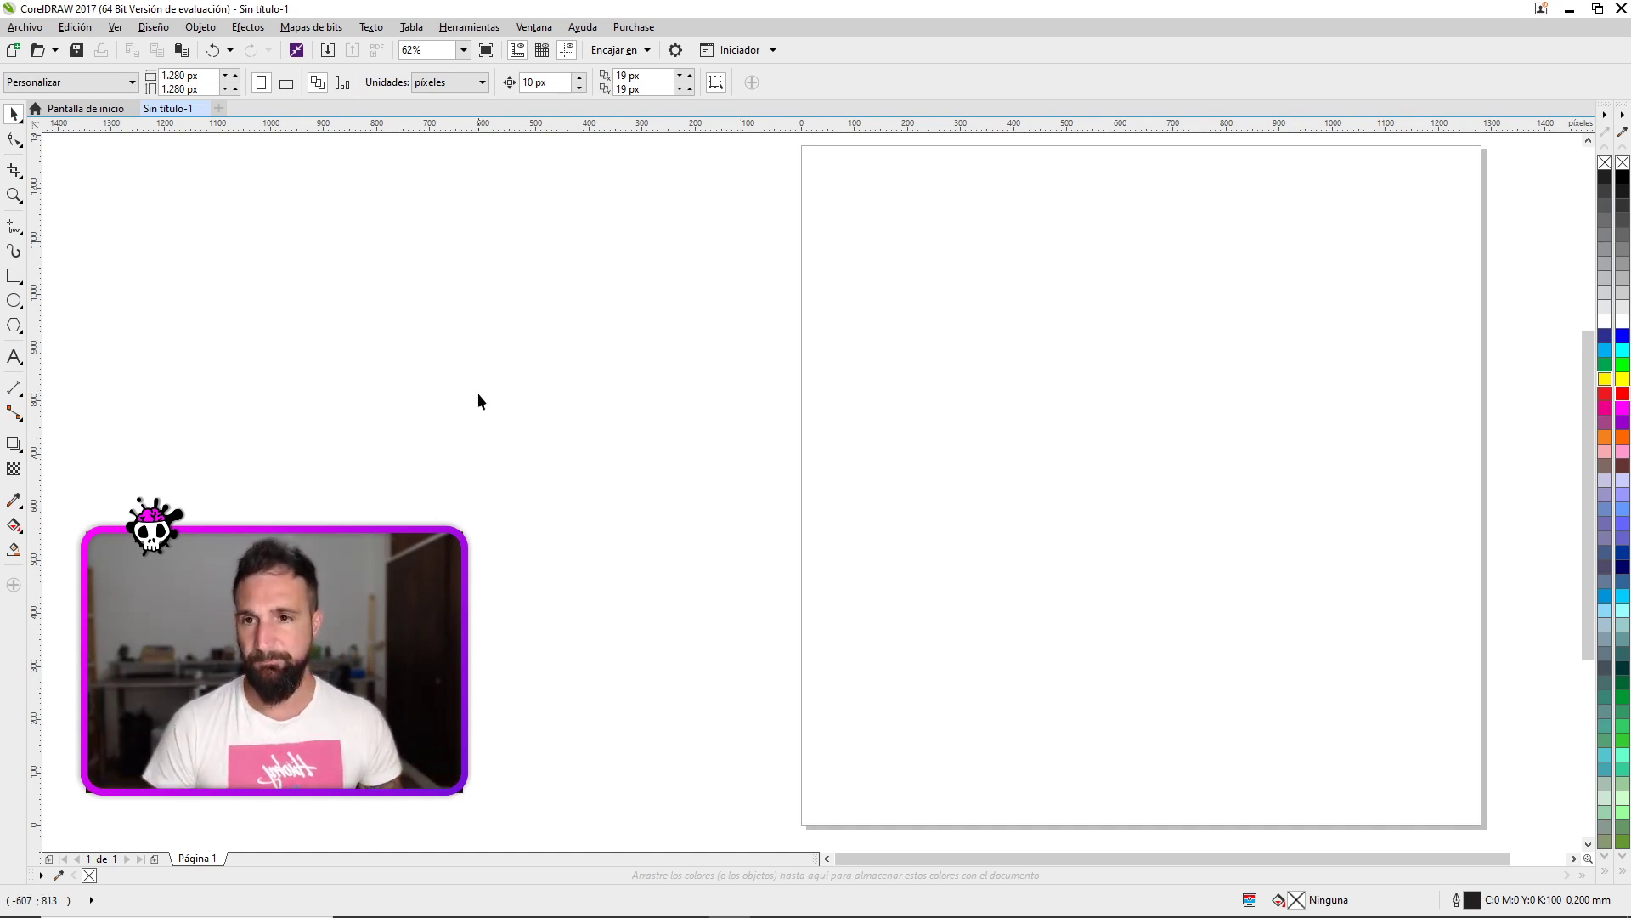
- Add the artistic text "BancoLucas" in the upper part of the page
click(16, 360)
click(858, 389)
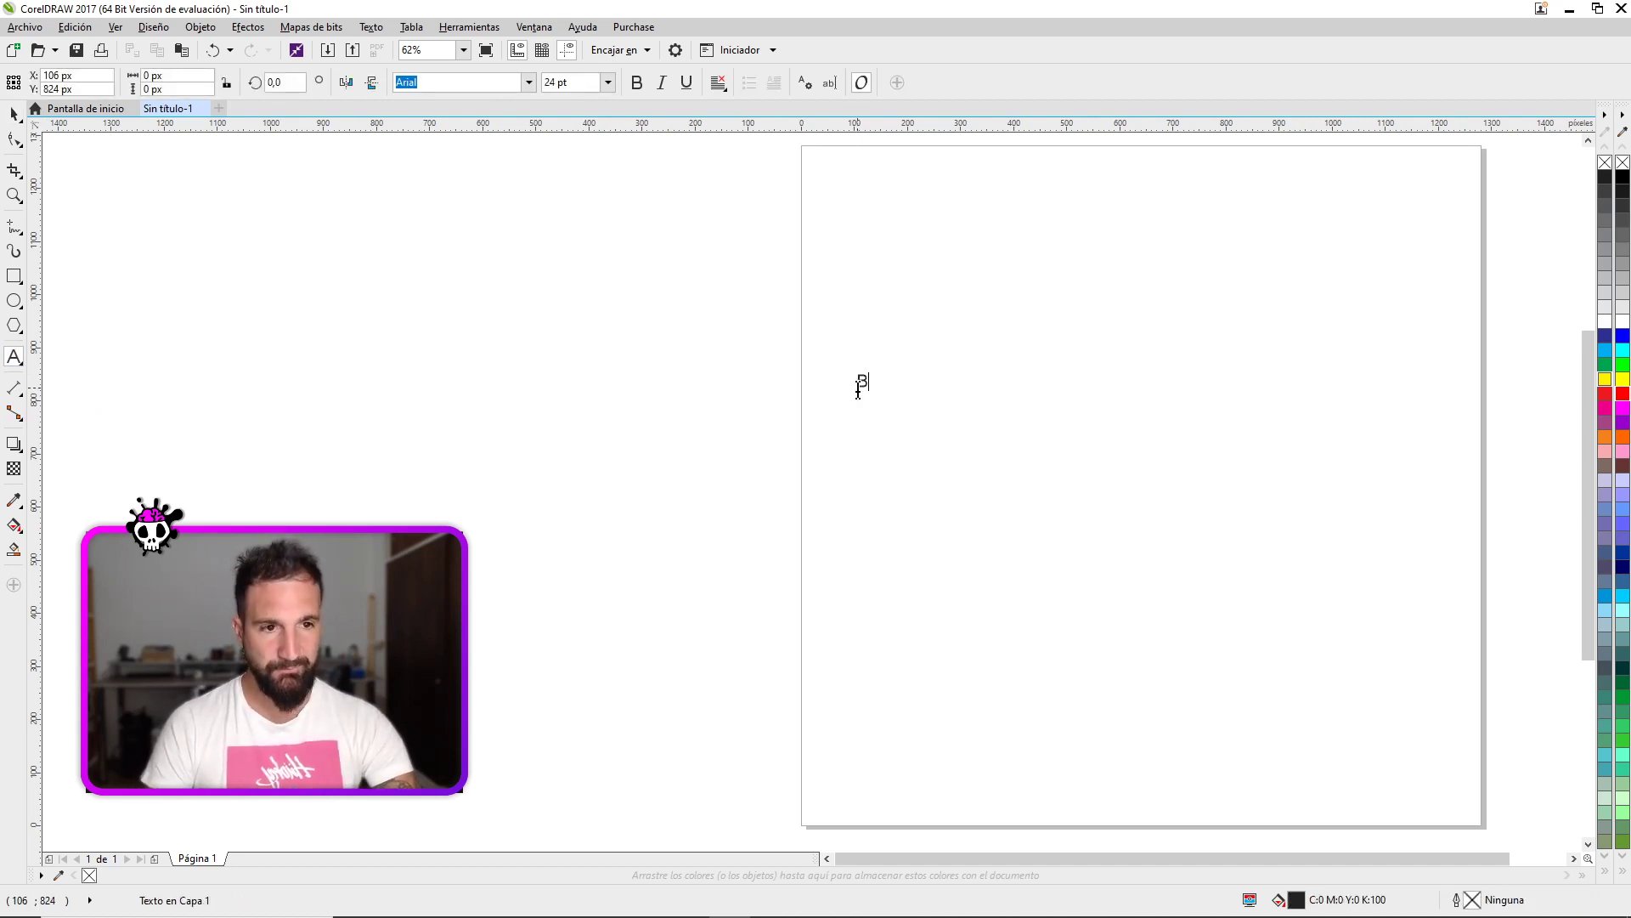
text(Banco)
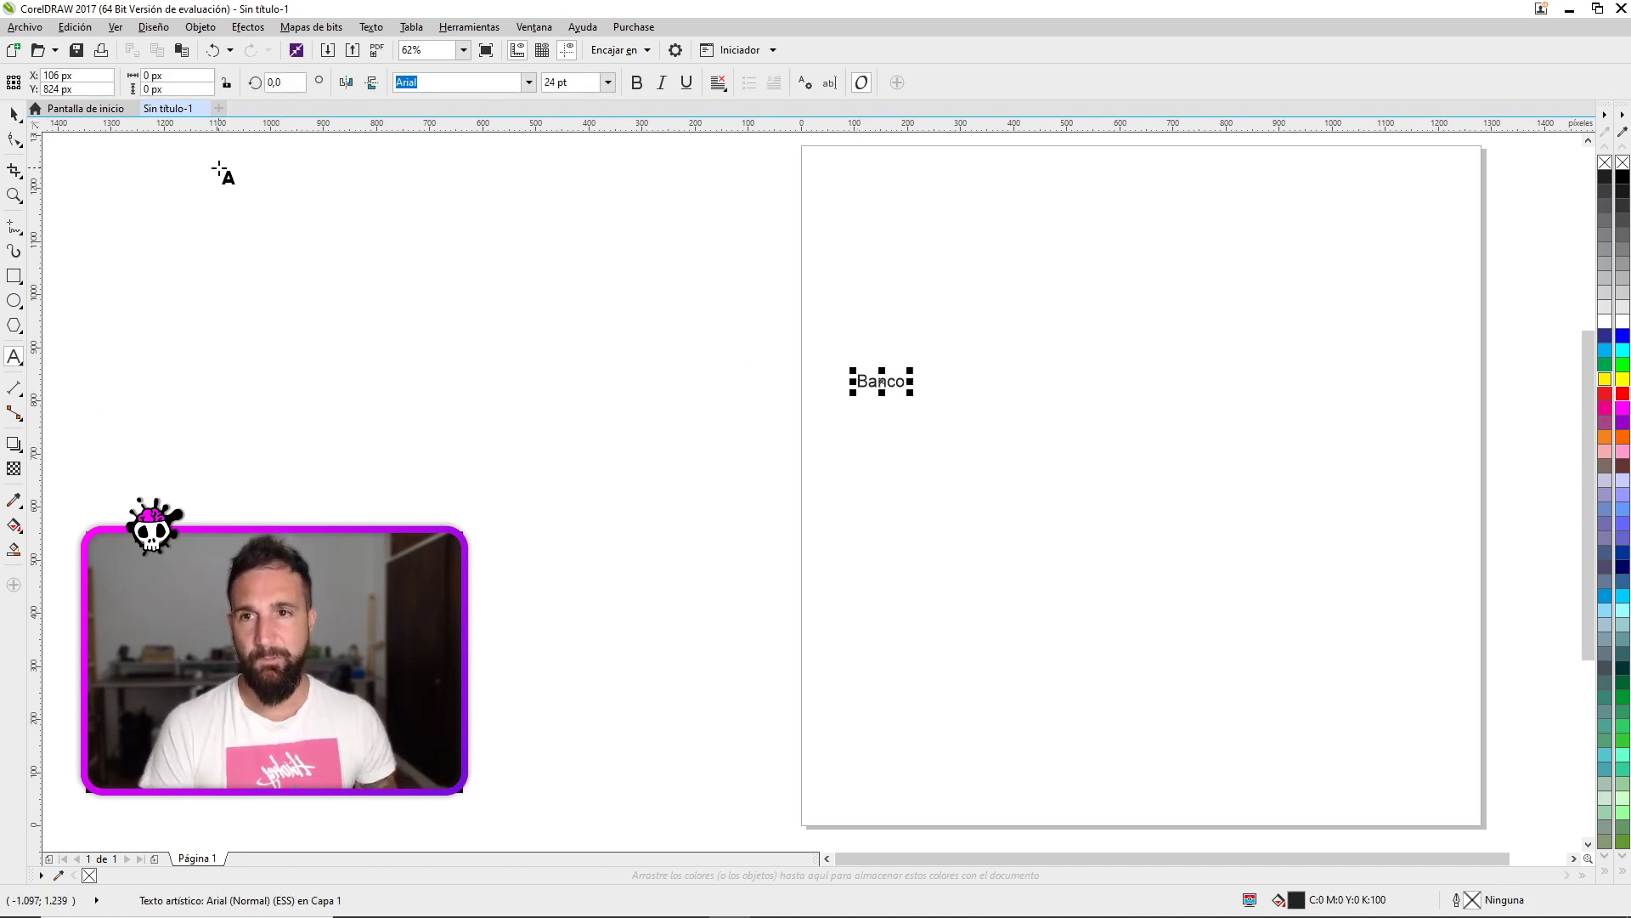
text(Lucas)
click(14, 113)
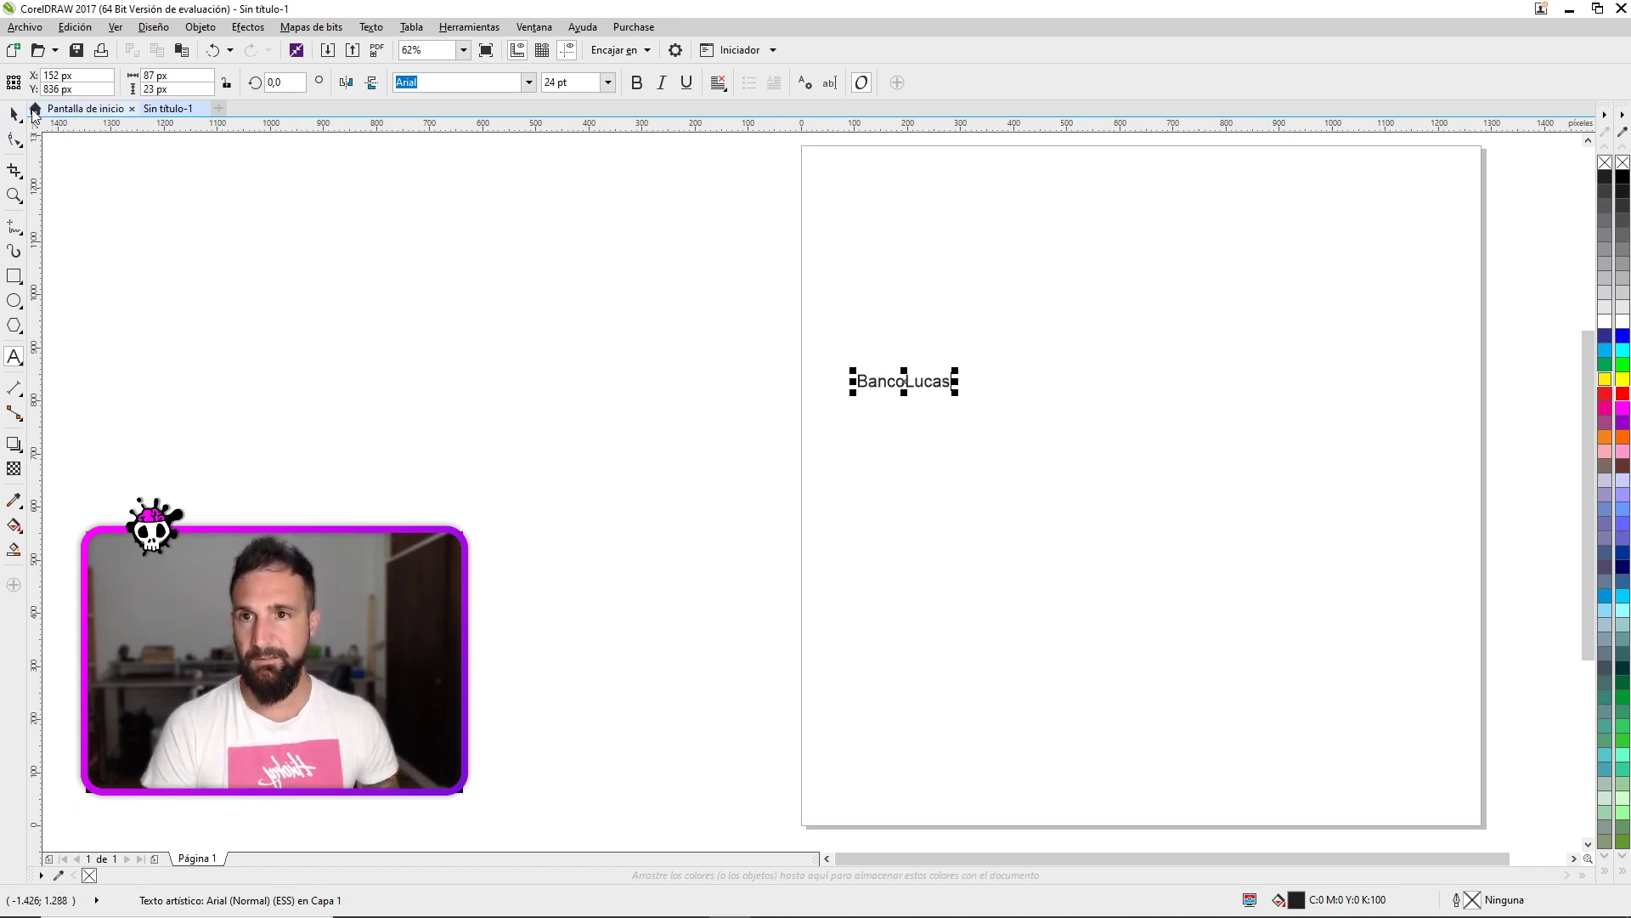
- Enlarge the BancoLucas text to about 946 px wide and place it near the top of the page
click(963, 374)
click(948, 381)
drag(955, 371, 1368, 220)
drag(1240, 339, 1266, 270)
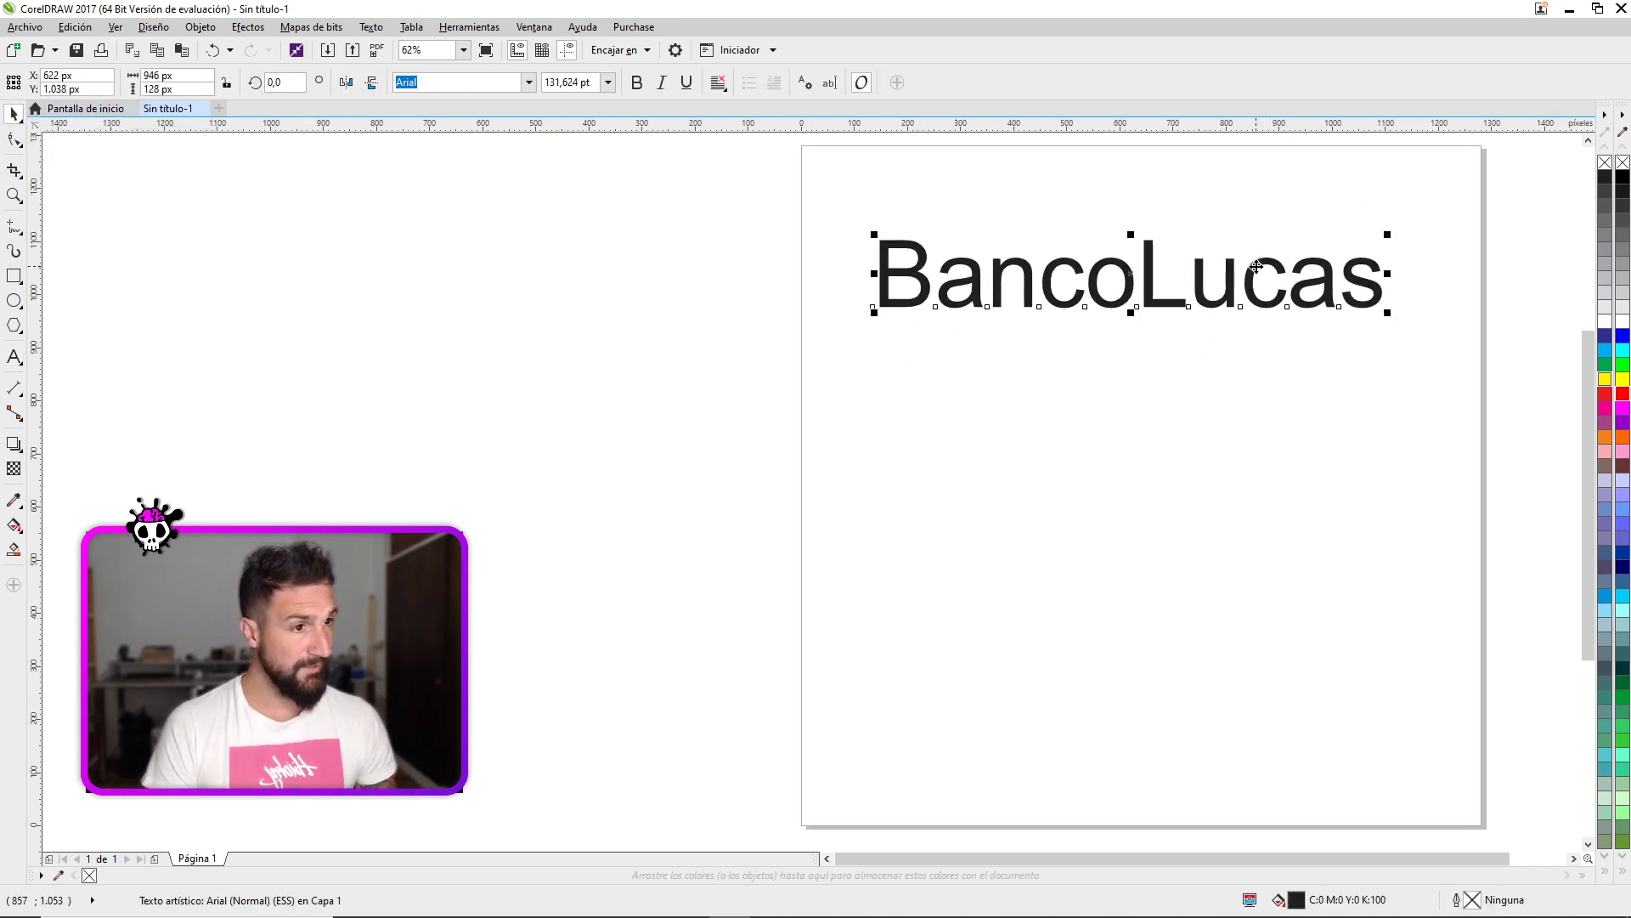
- Set the BancoLucas text in the Chocolate and Delight font and scale it to about 816 px wide
click(530, 83)
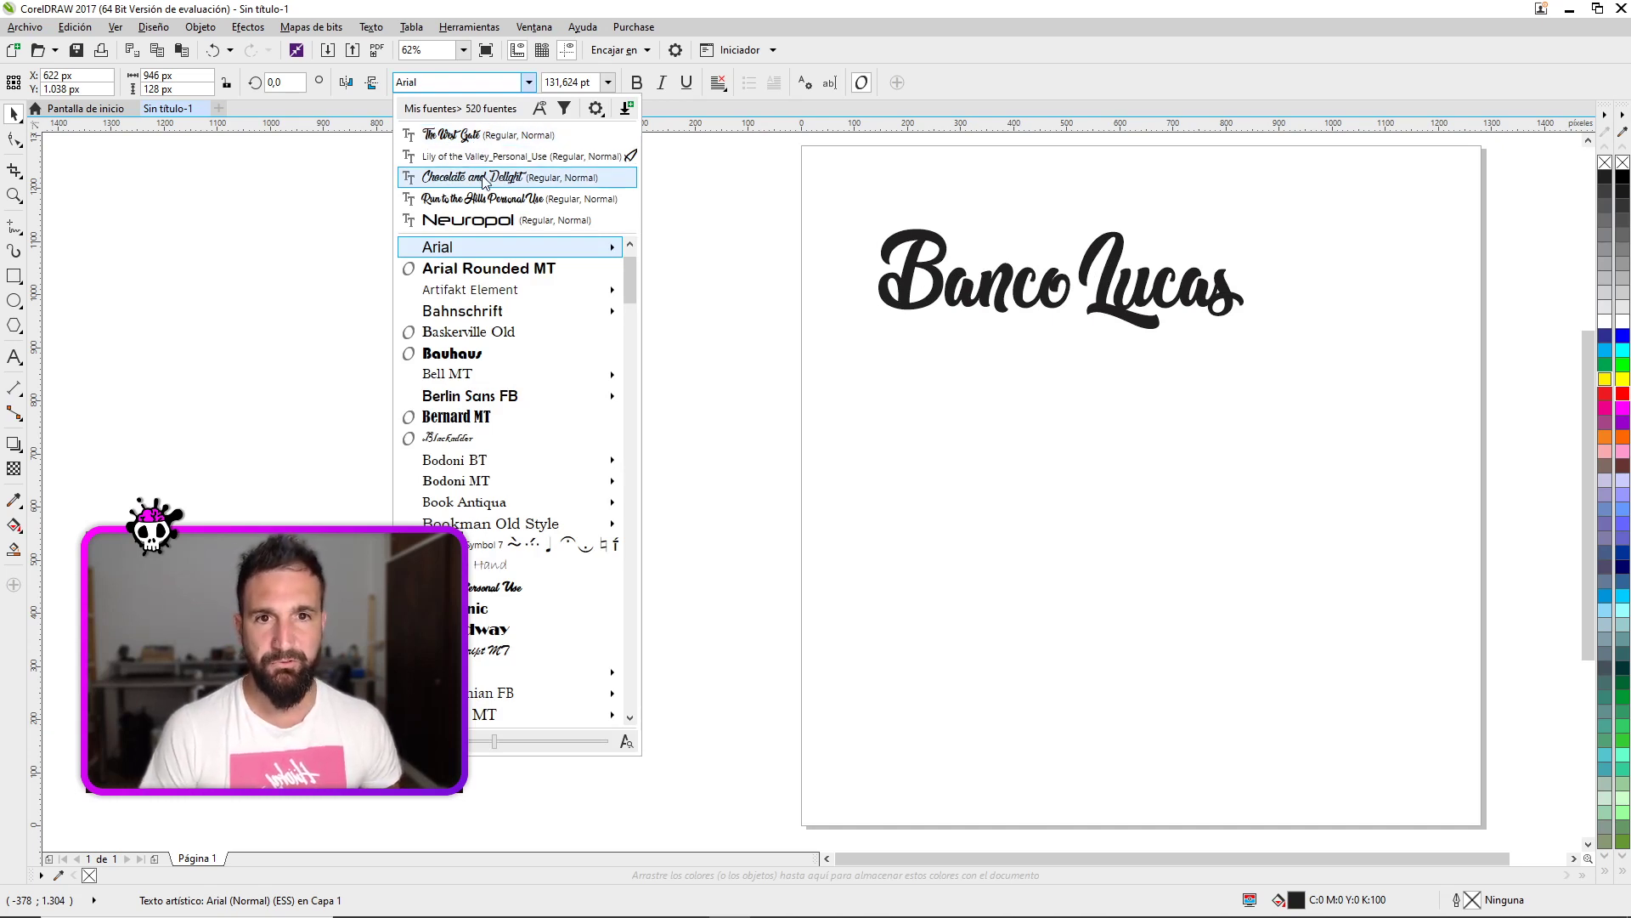
click(485, 178)
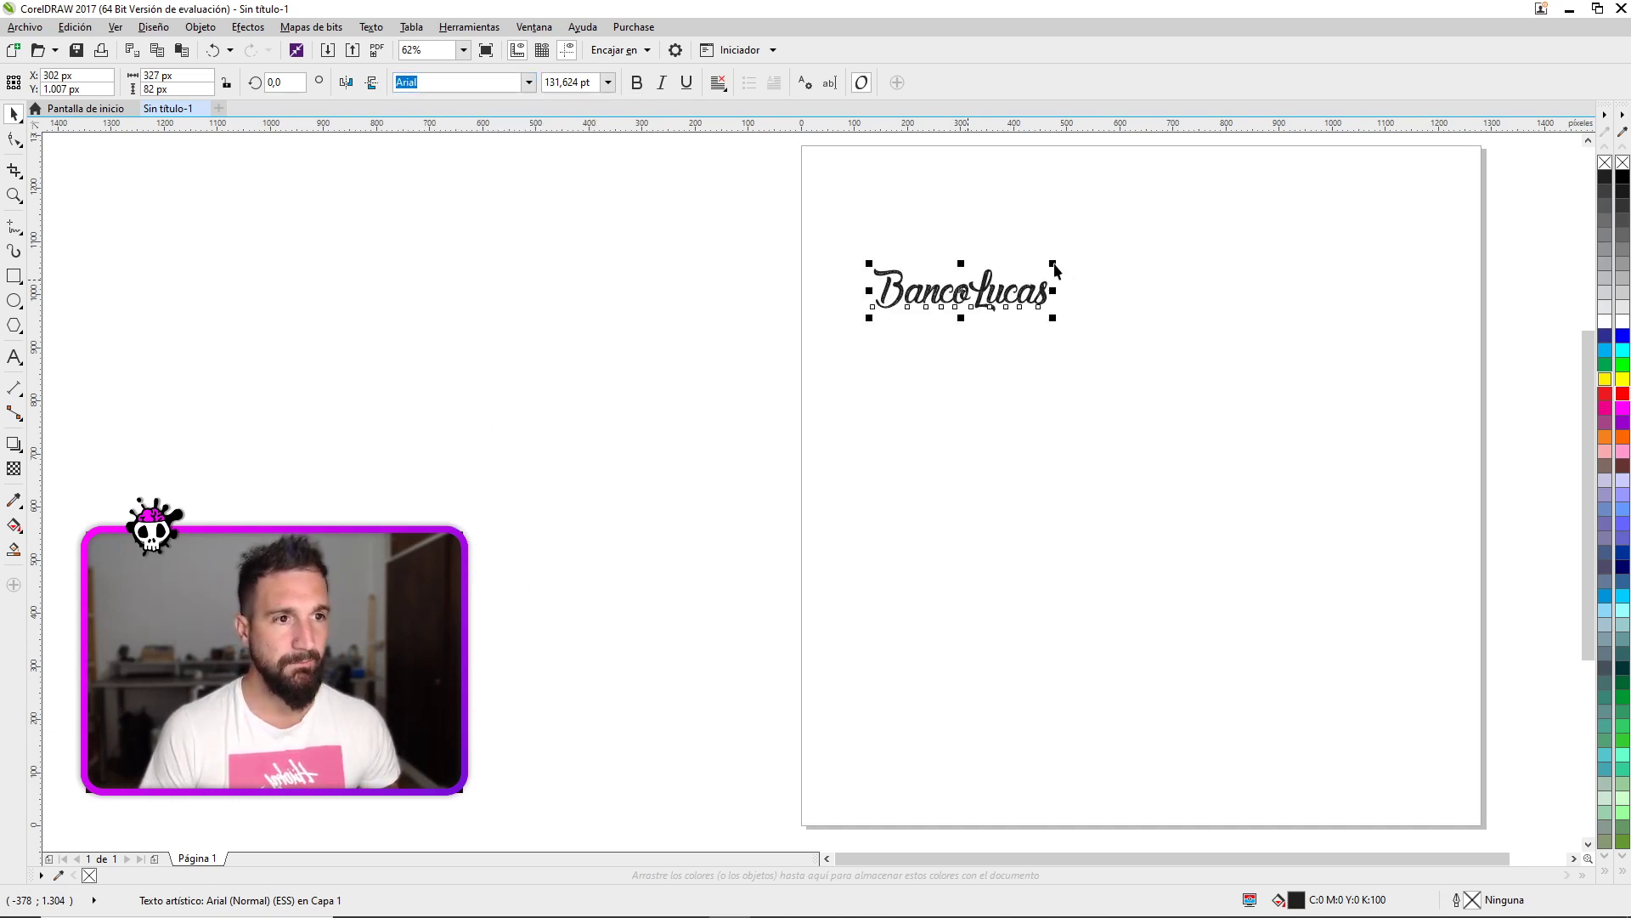
drag(1053, 265, 1292, 189)
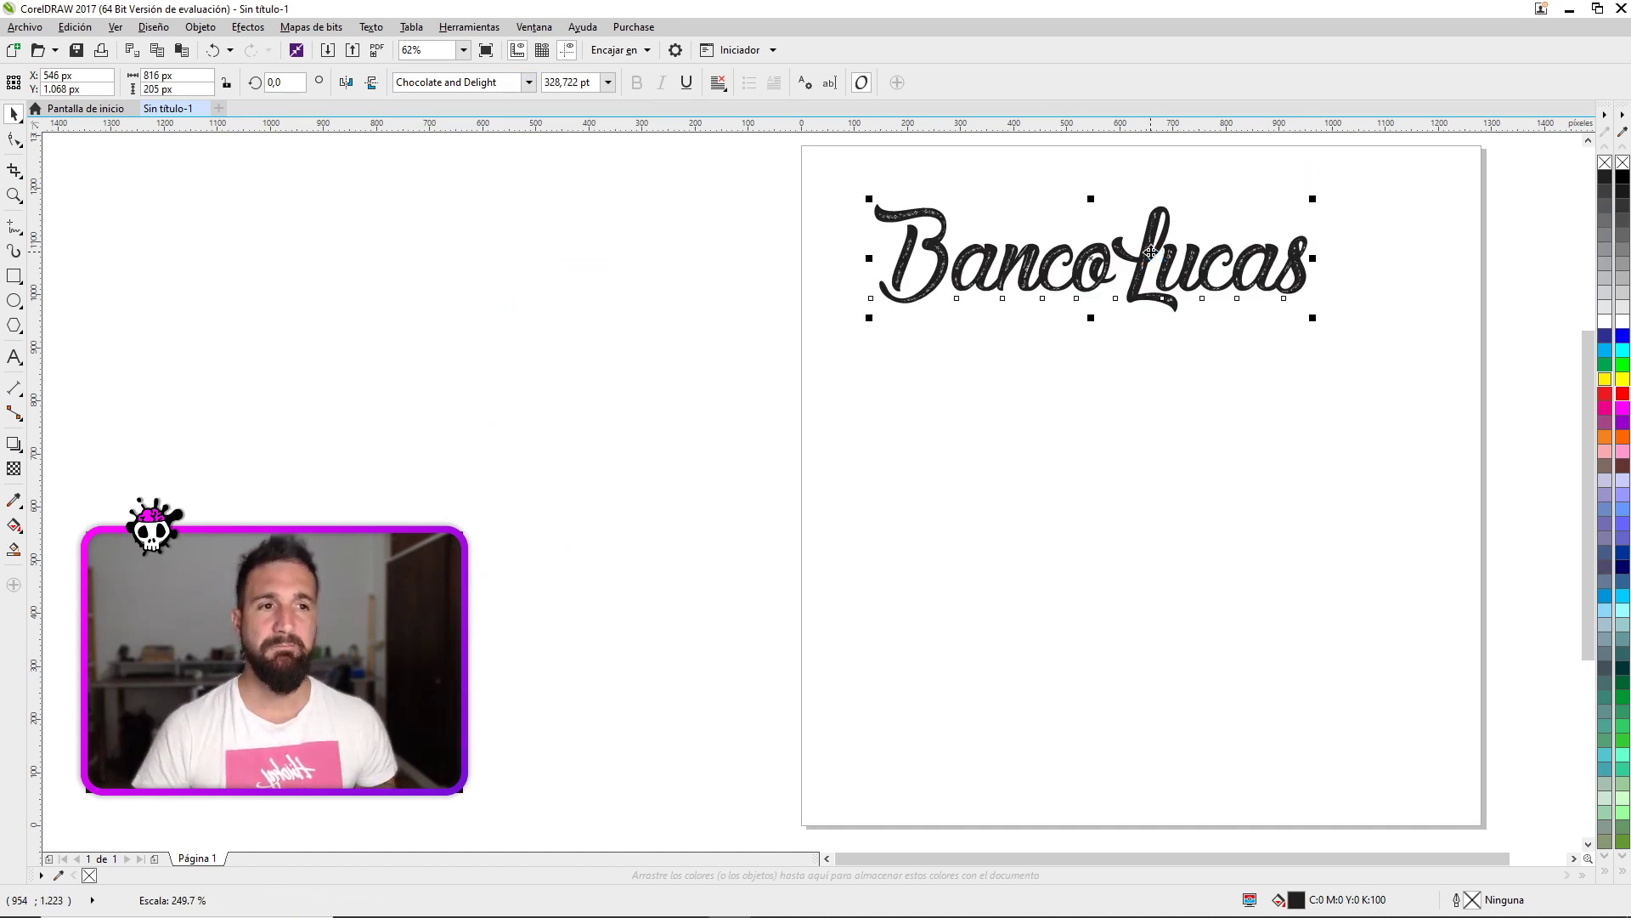
- Duplicate the BancoLucas text below the original and set the copy in the Impact font
drag(1151, 252, 1162, 416)
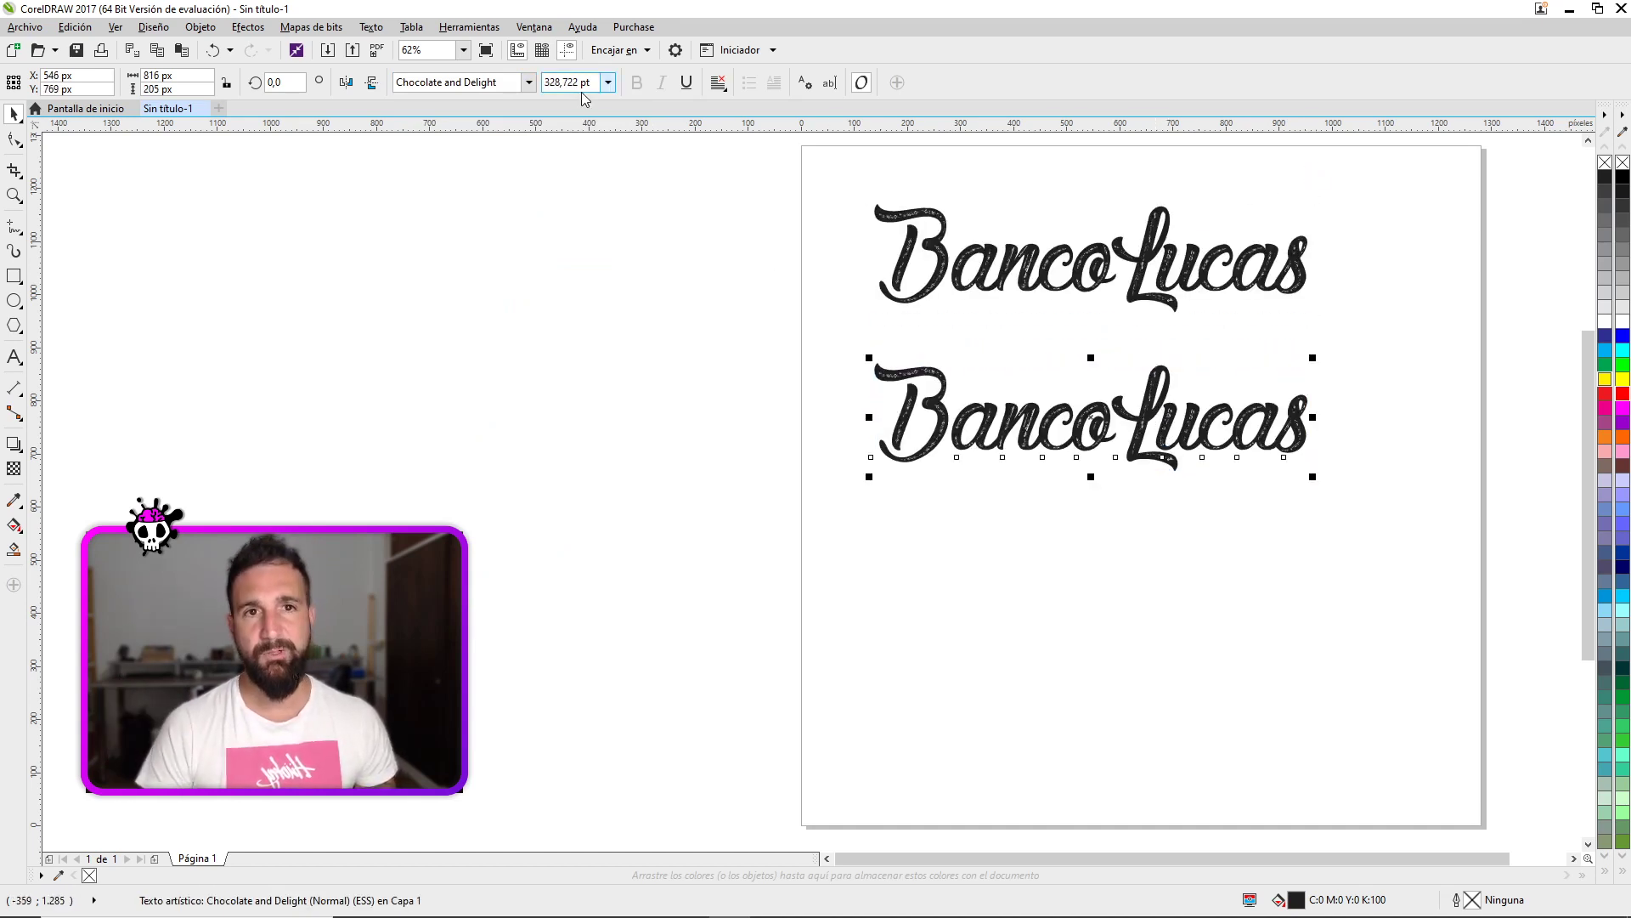
click(528, 82)
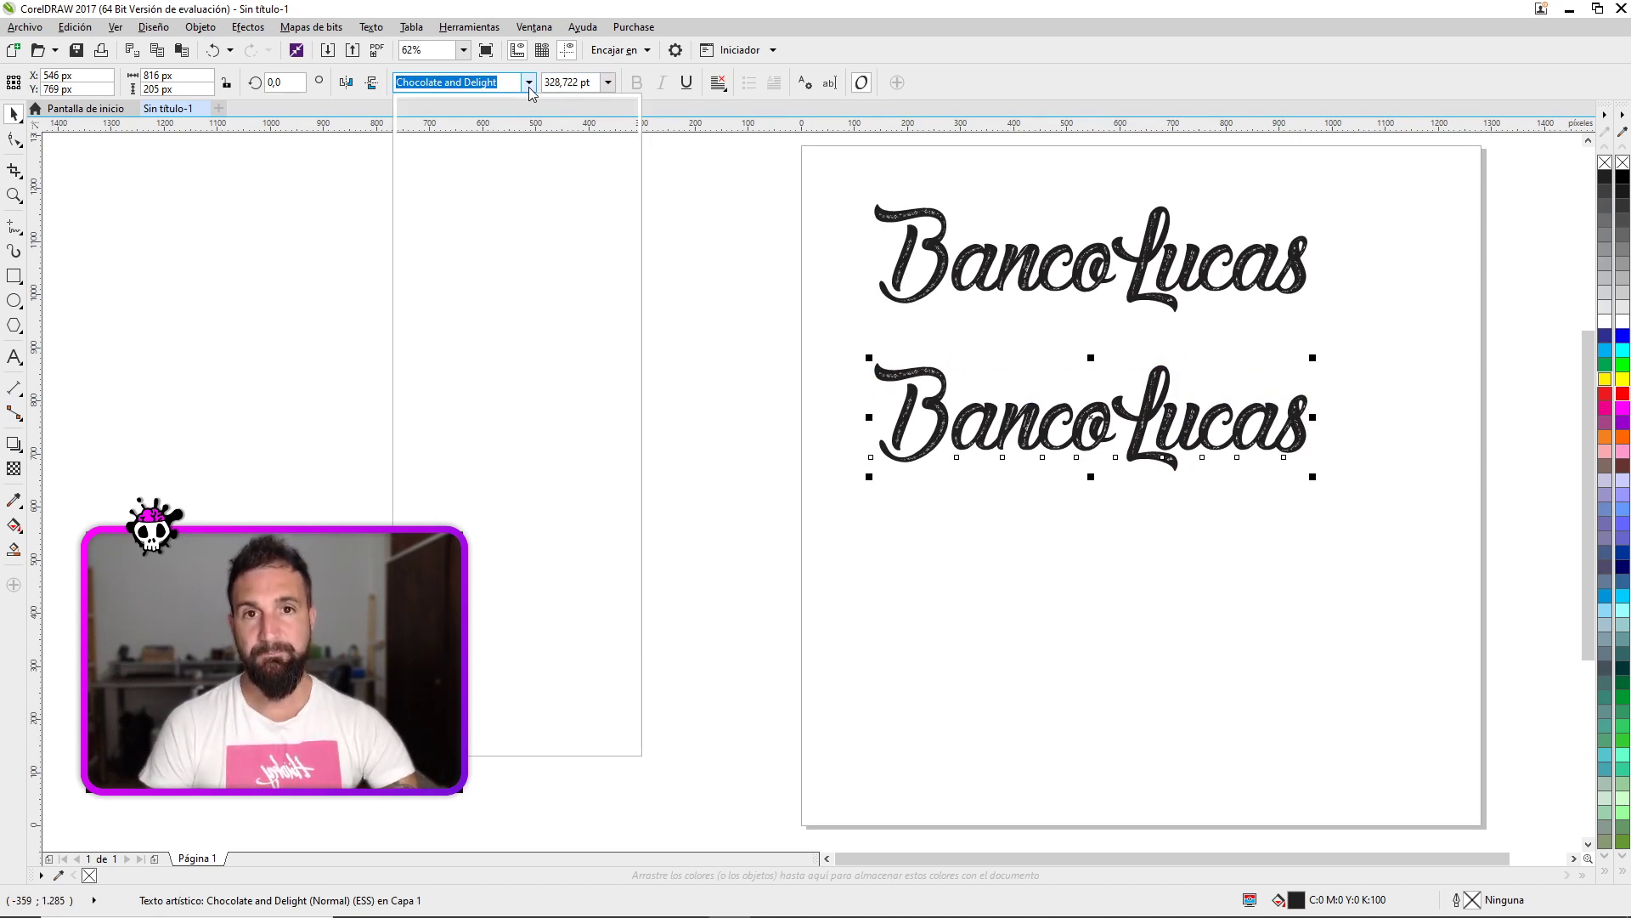
text(Imap)
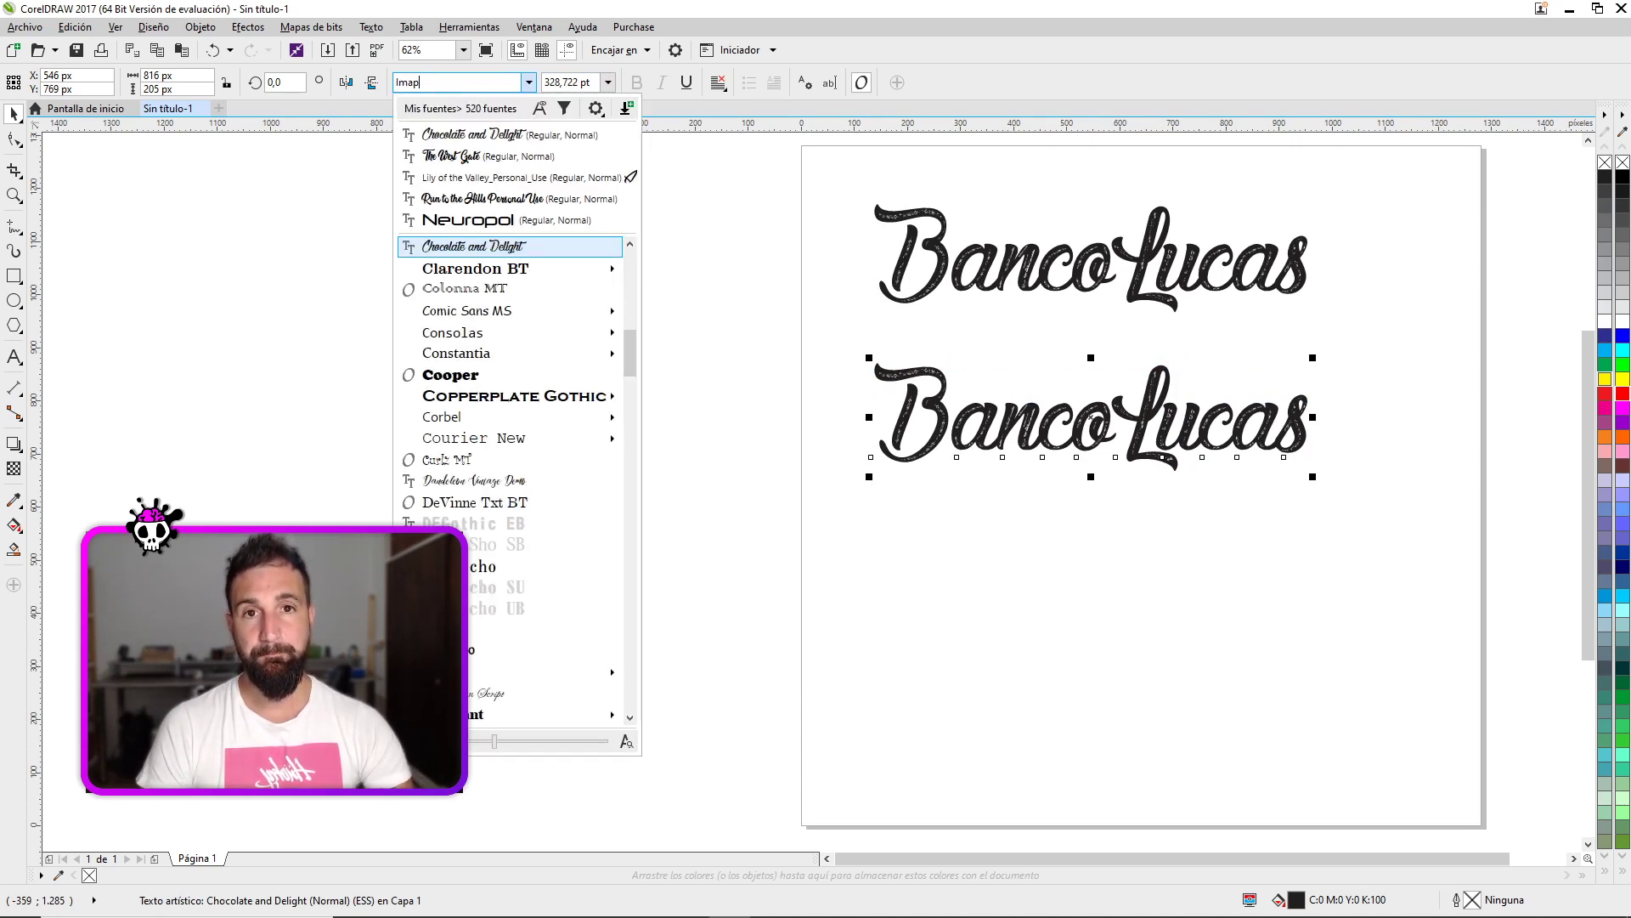
key(BackSpace)
key(BackSpace)
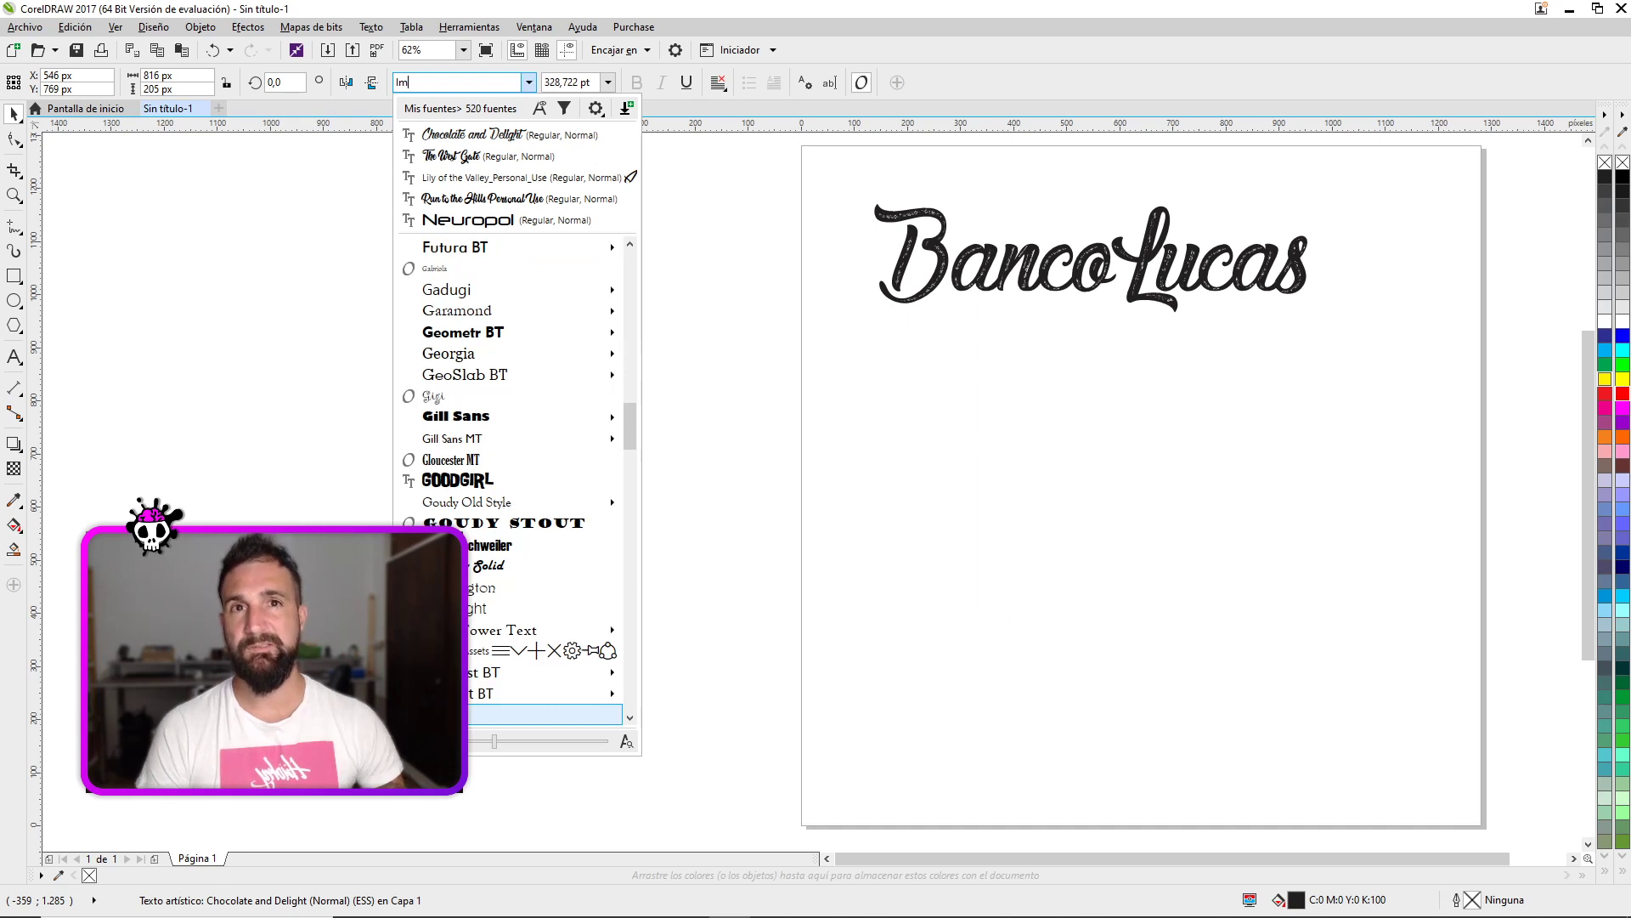
text(pac)
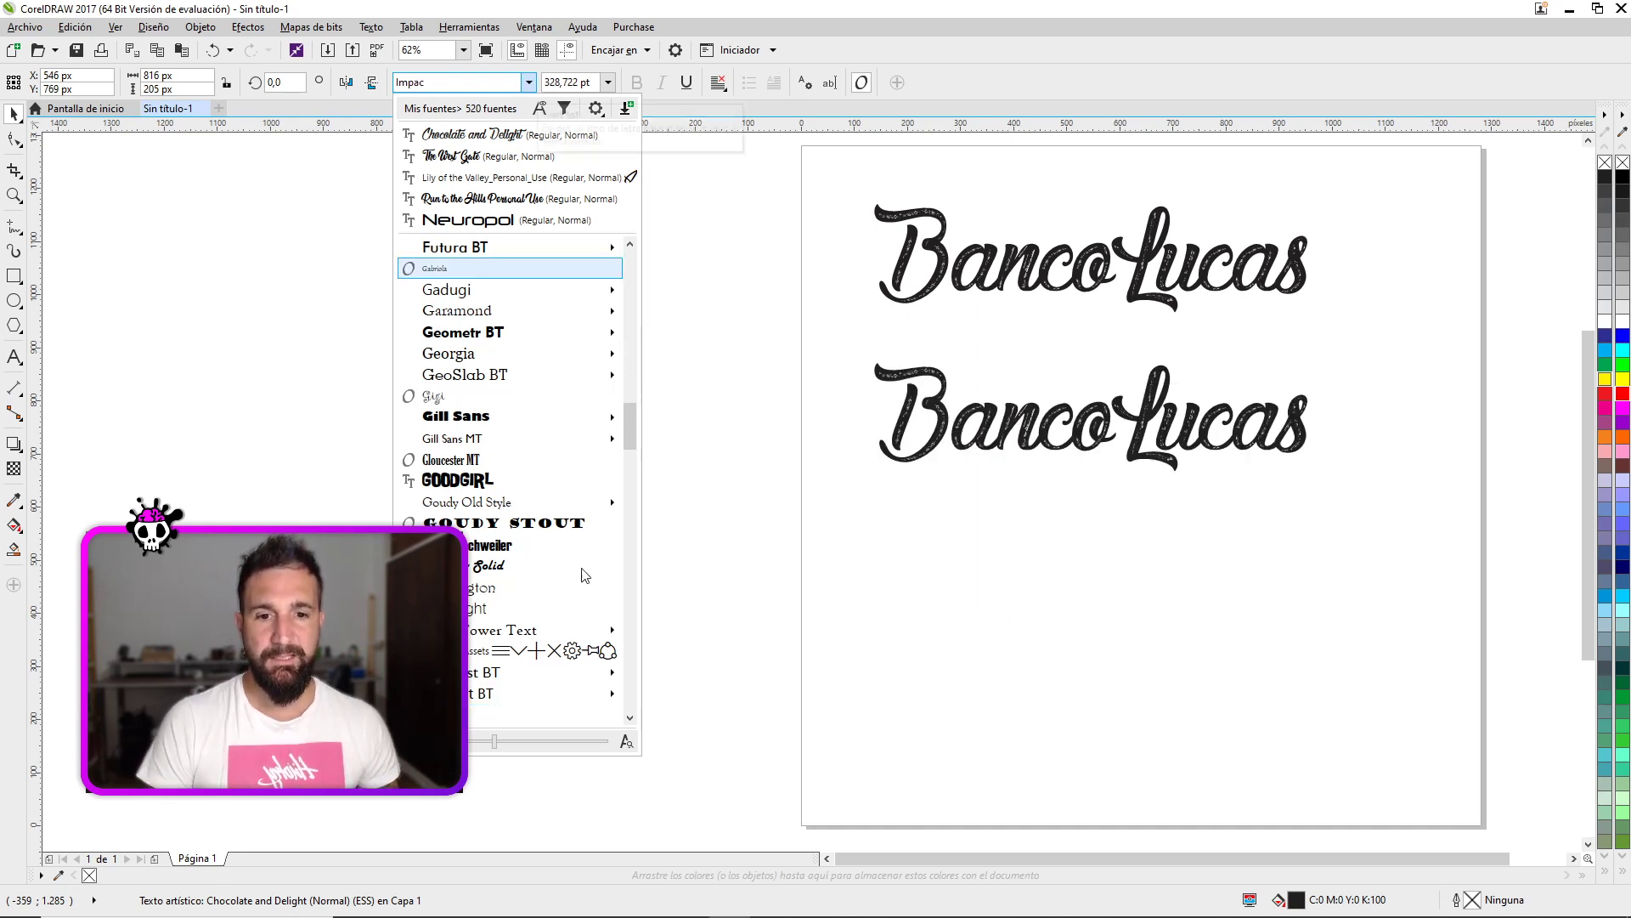
click(487, 253)
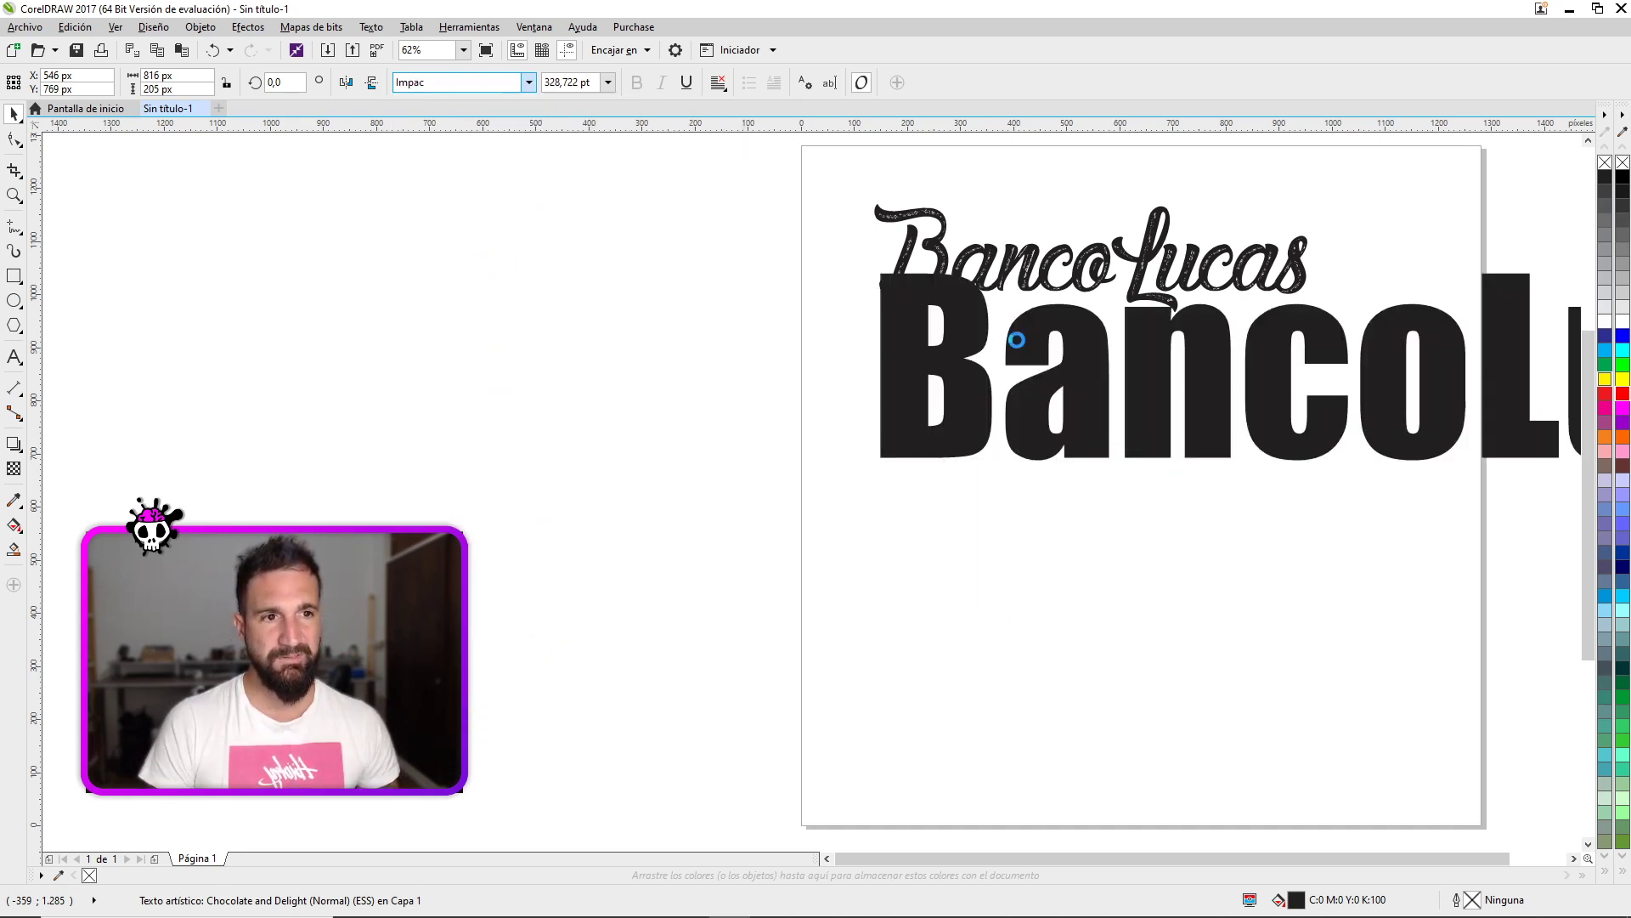
click(1030, 387)
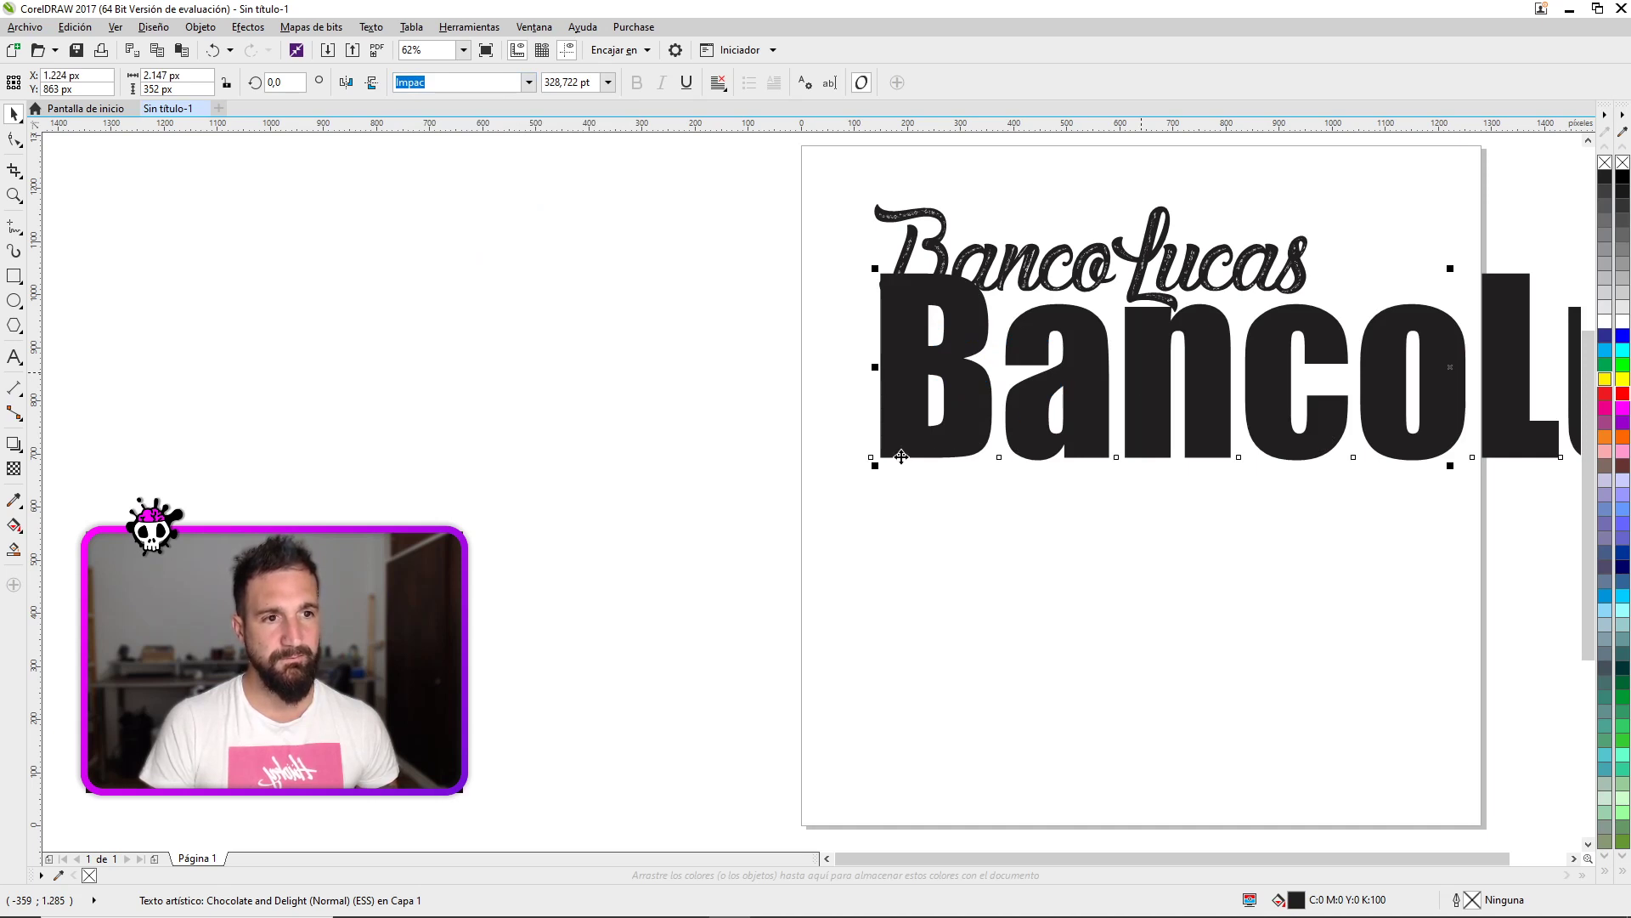
key(Return)
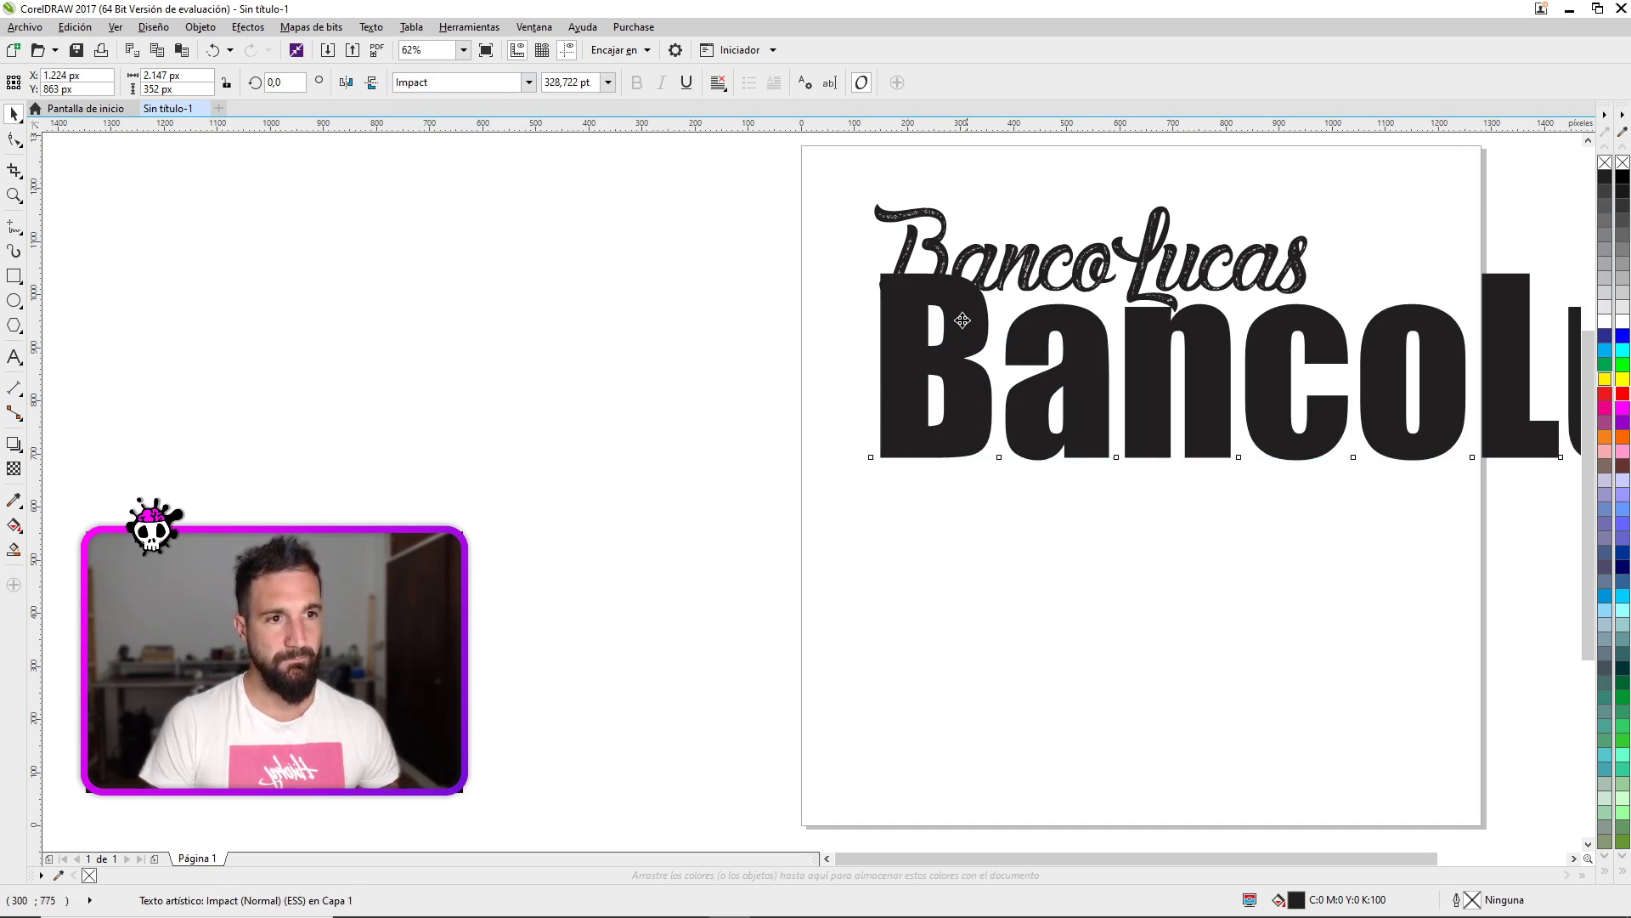
- Shrink the Impact text to about 1280 px wide and move it just beneath the script text
drag(895, 302, 830, 430)
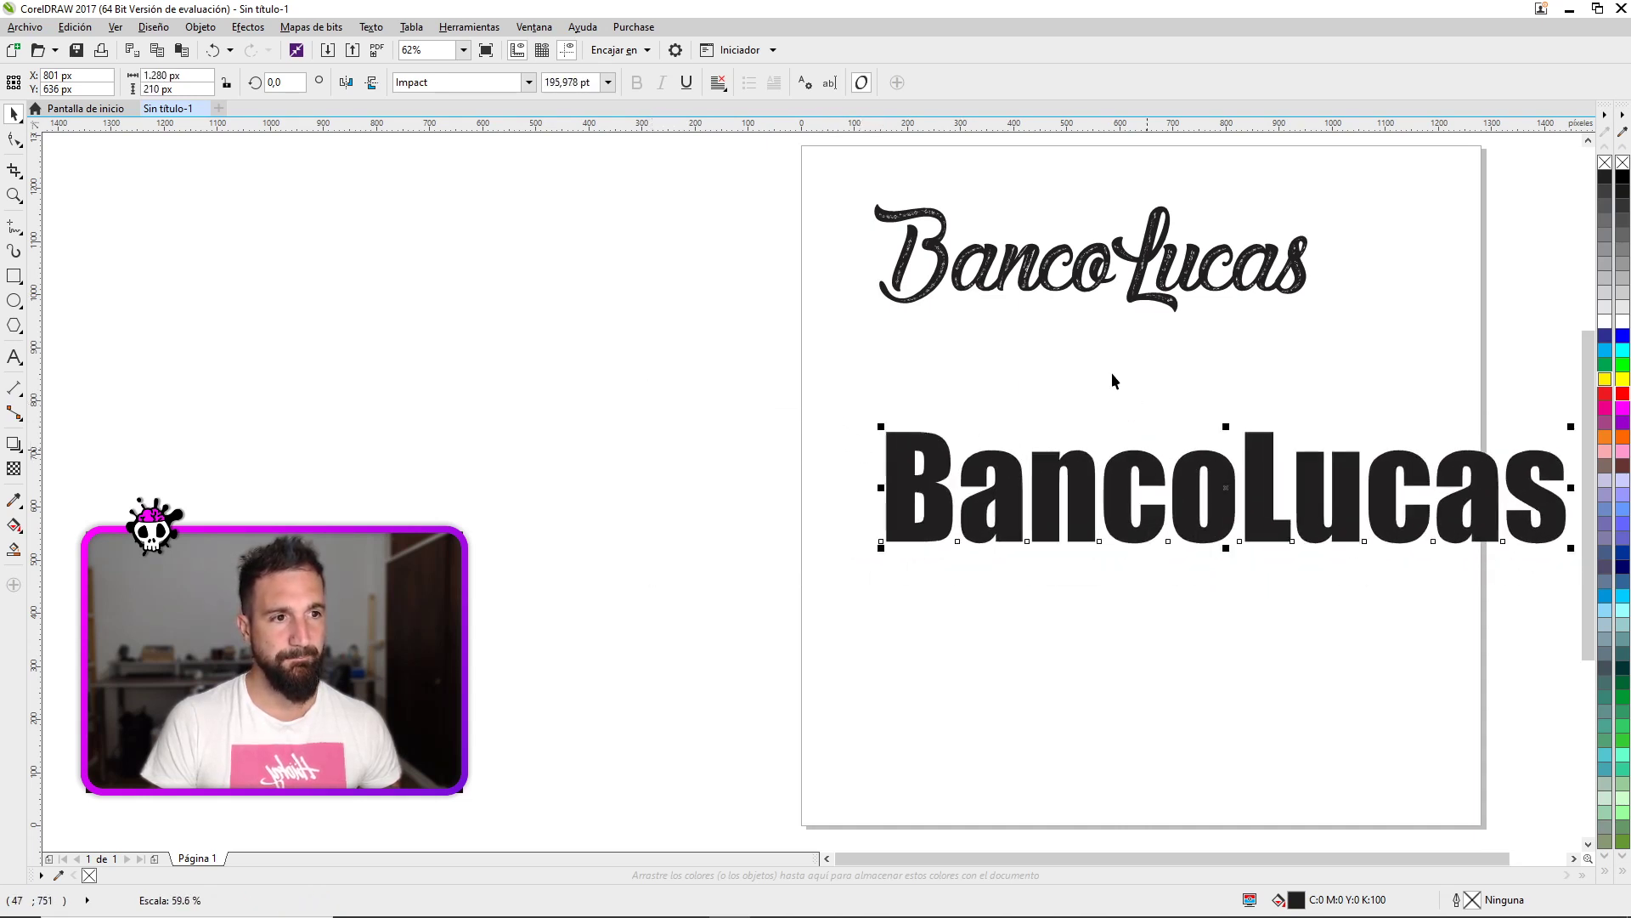
drag(1189, 450, 1072, 369)
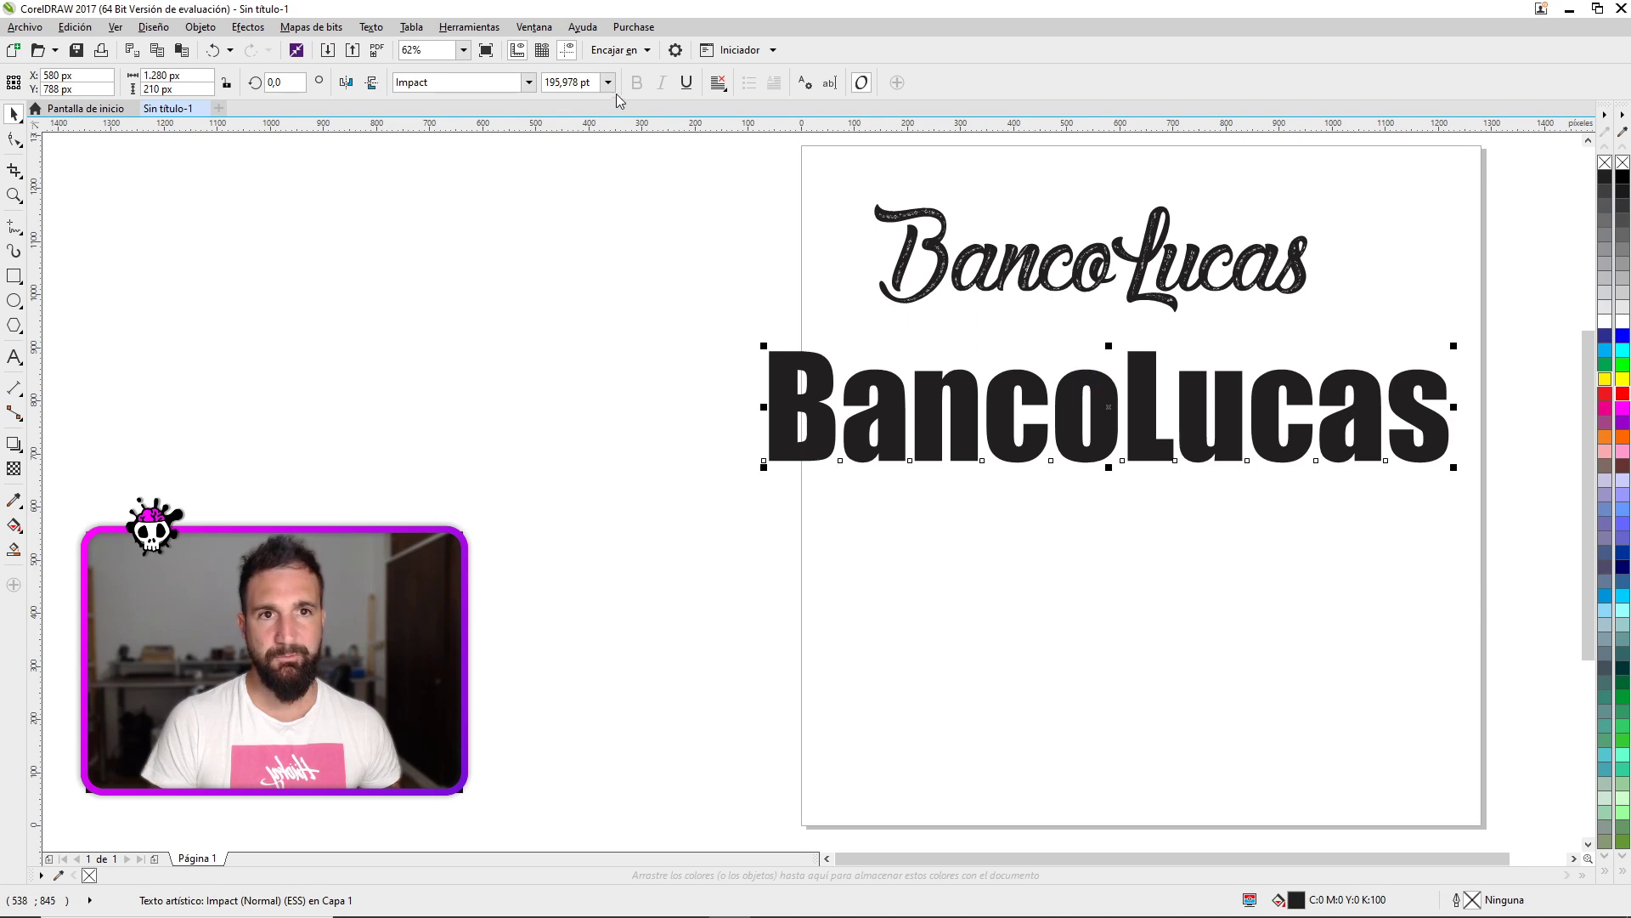
- Change the font of the upper BancoLucas text to Run to the Hills Personal Use
click(1021, 255)
click(458, 82)
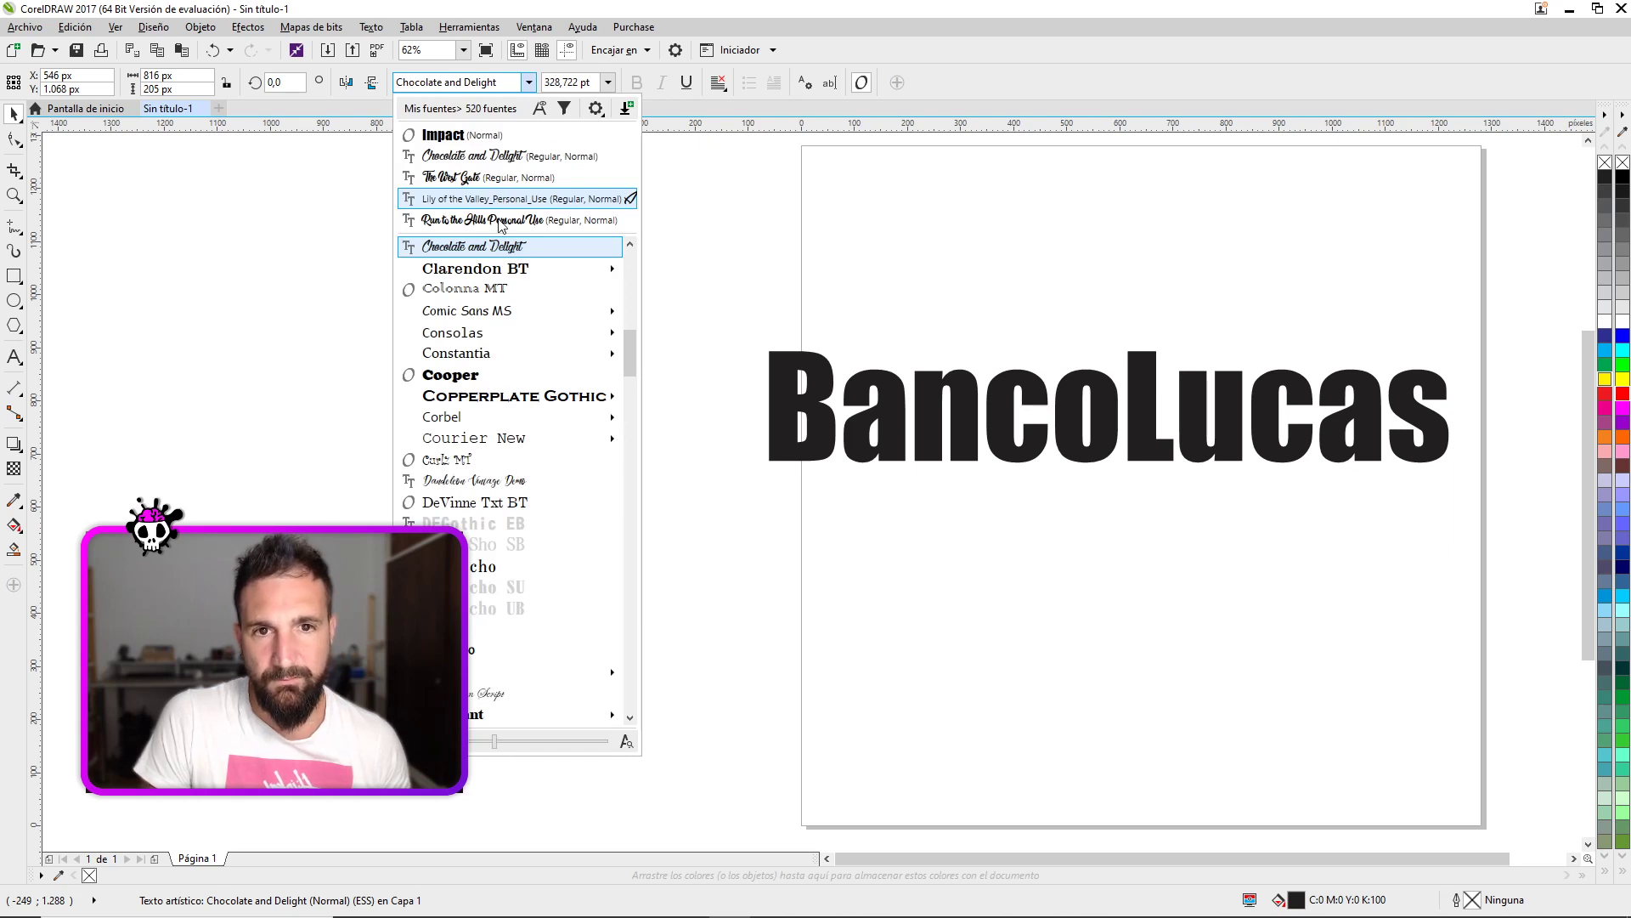
click(1074, 217)
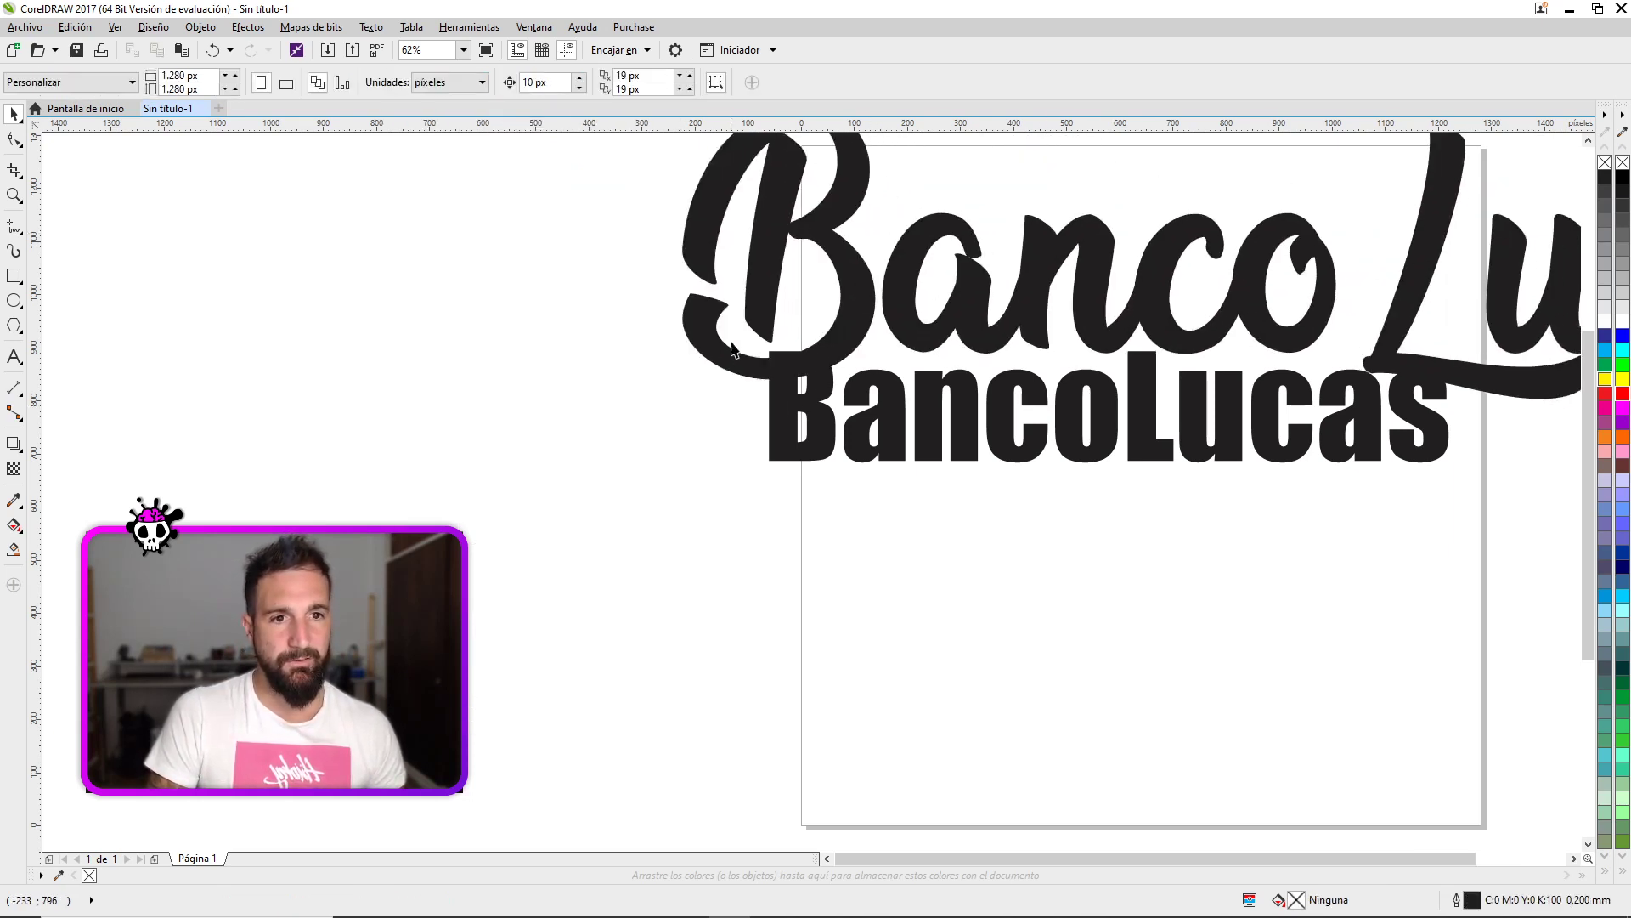
- Scale the script text to about 1281 px wide and line up both BancoLucas texts one above the other
drag(686, 347, 808, 339)
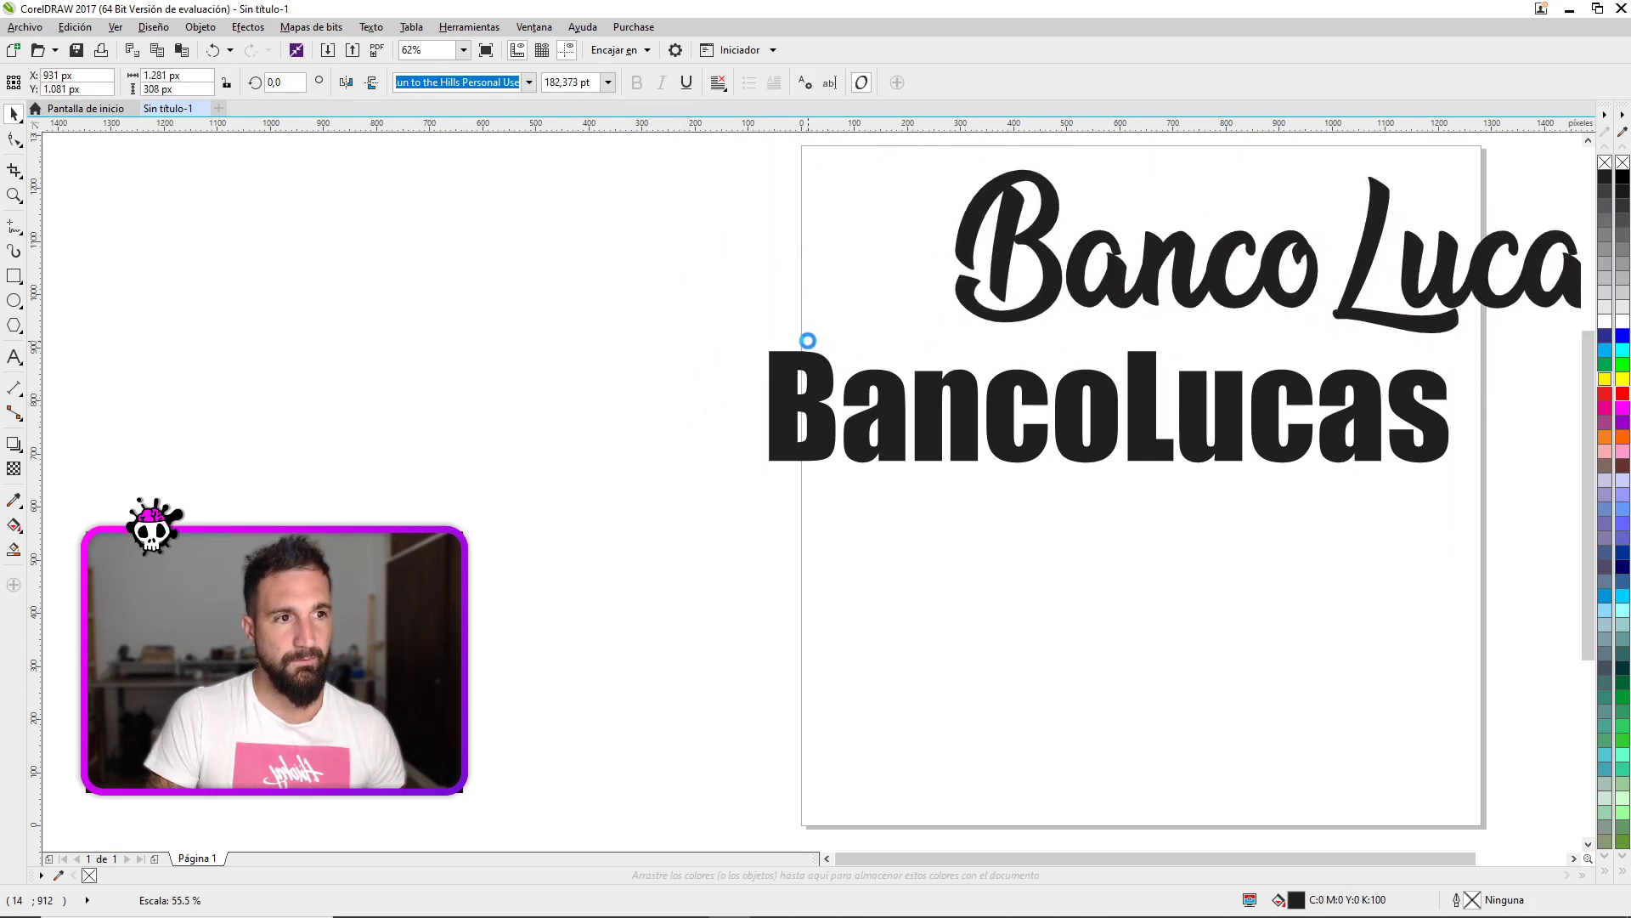
drag(1036, 287, 811, 288)
drag(899, 414, 846, 435)
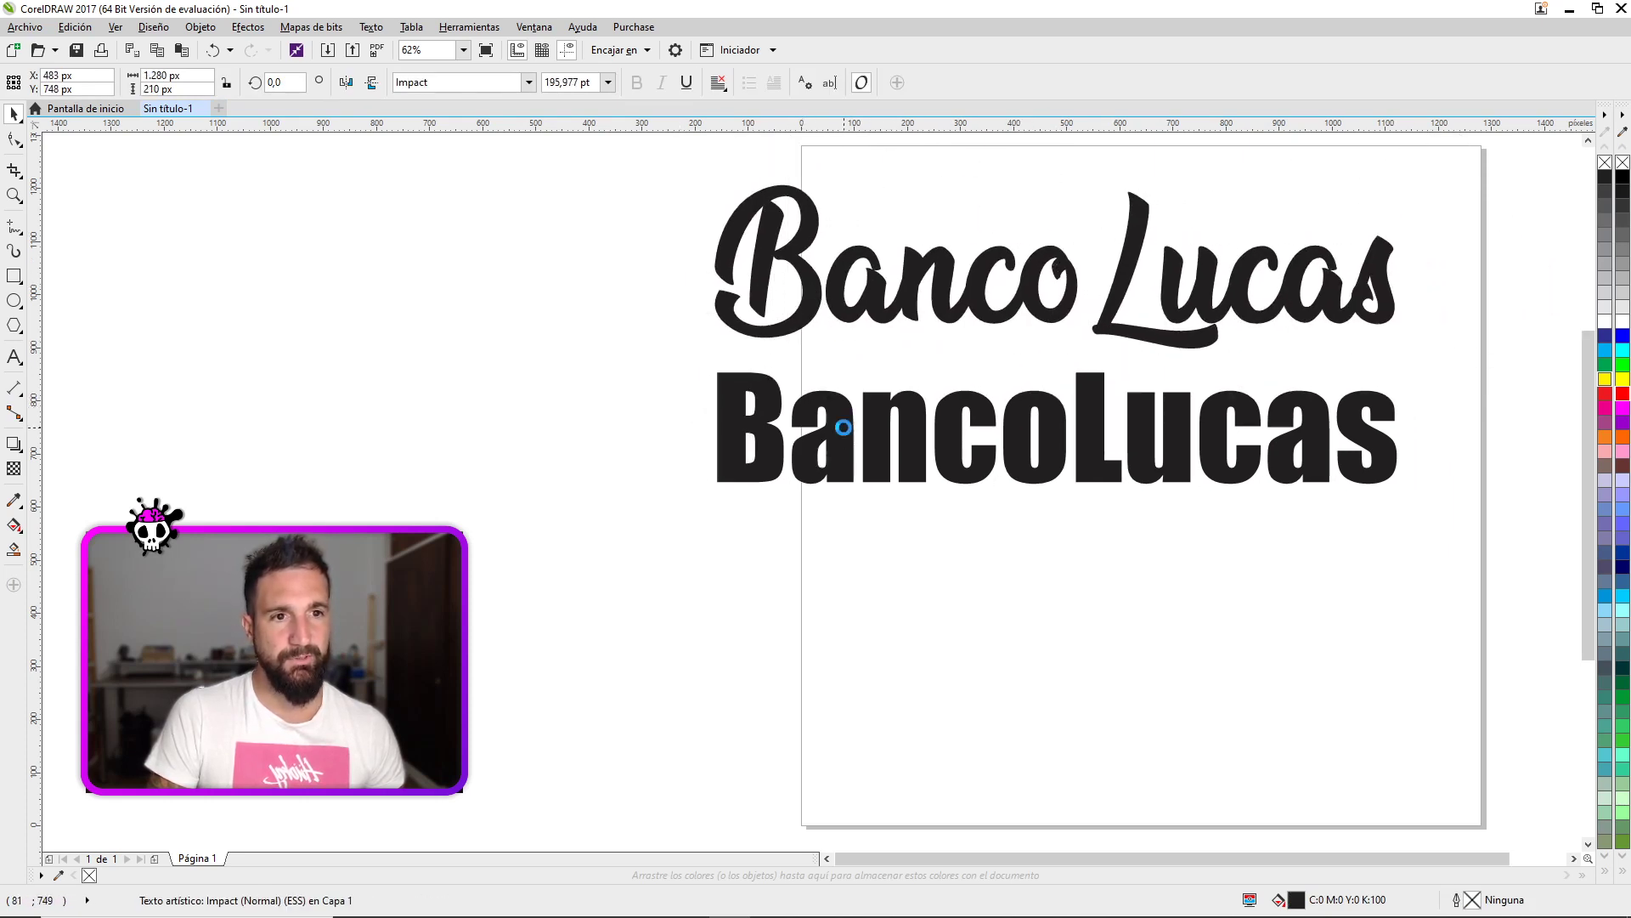
- Change the case of the Impact BancoLucas text to all uppercase
click(382, 28)
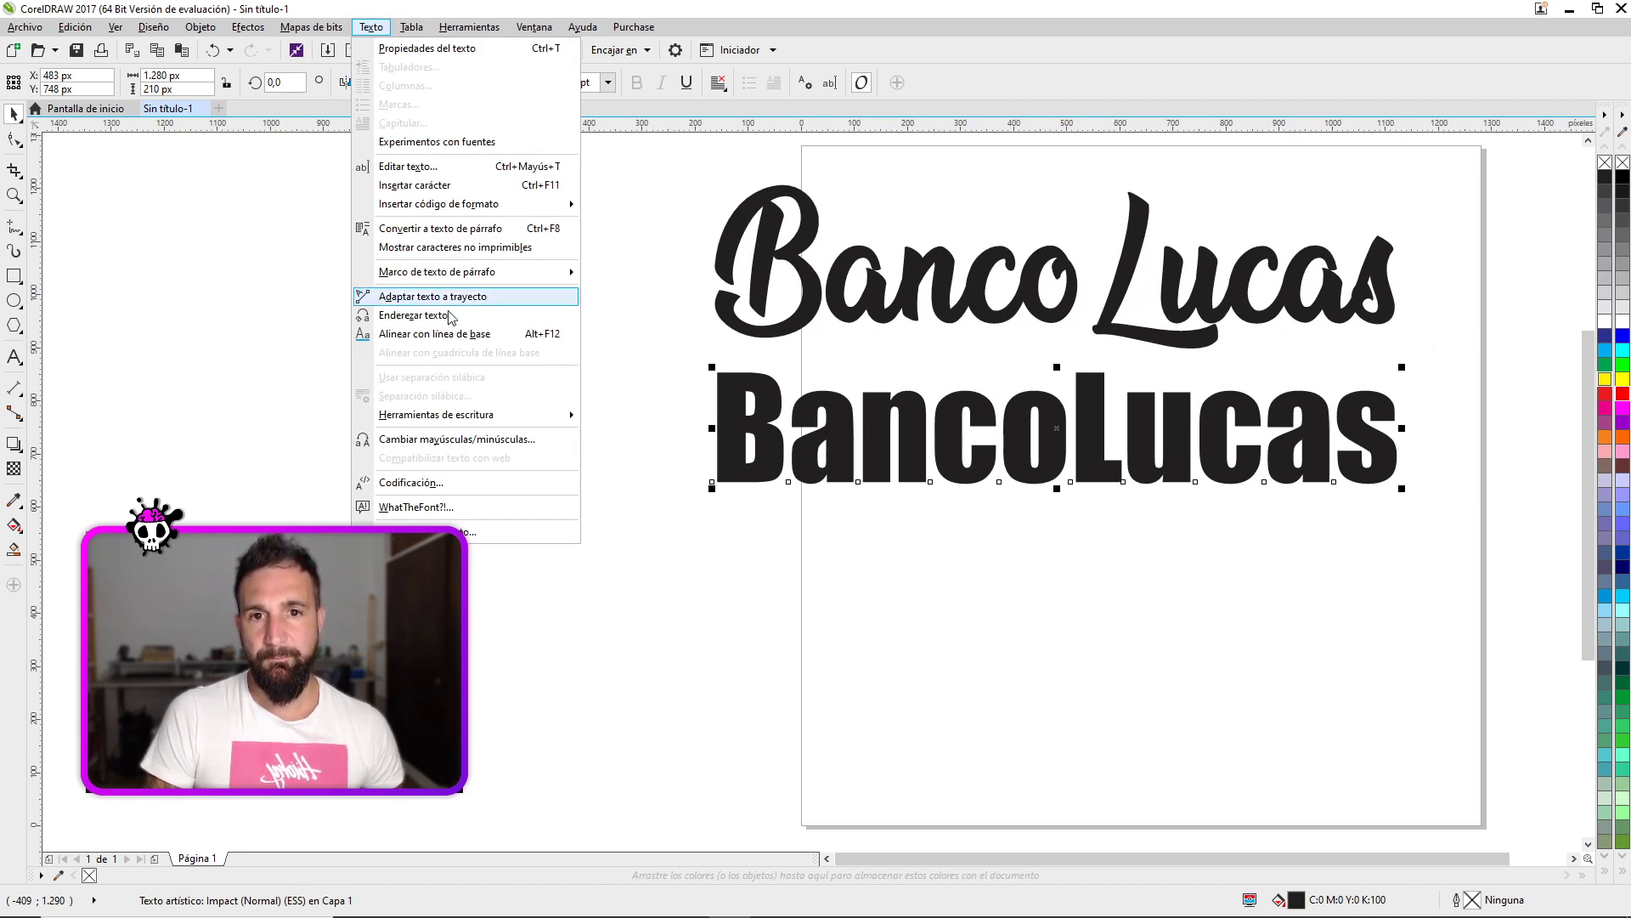
click(469, 440)
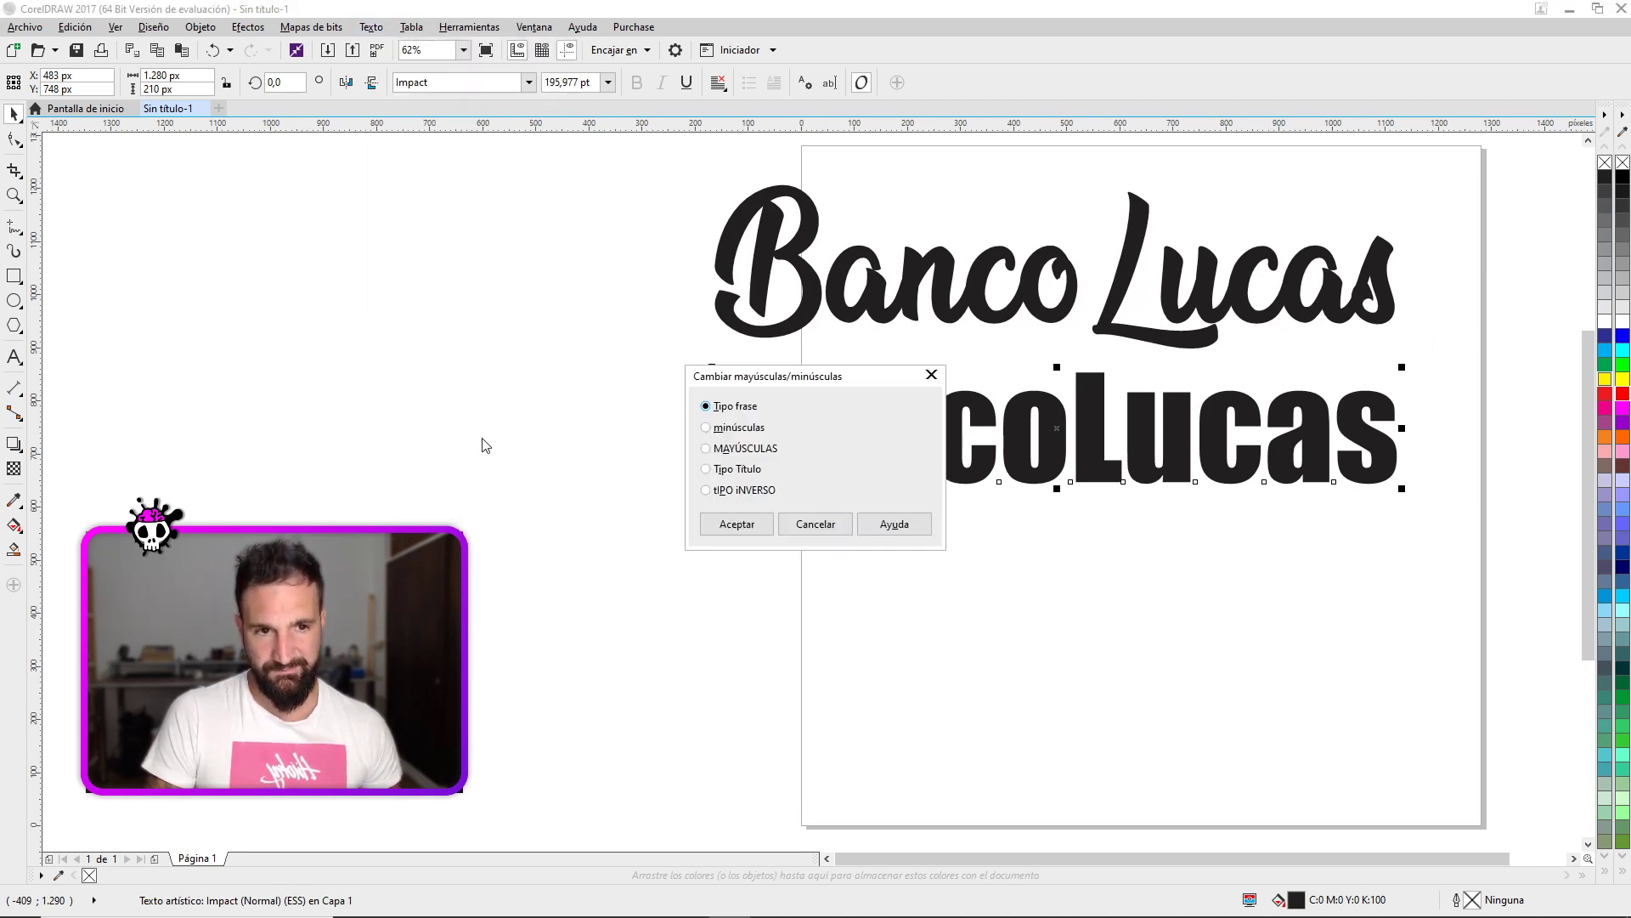
click(749, 522)
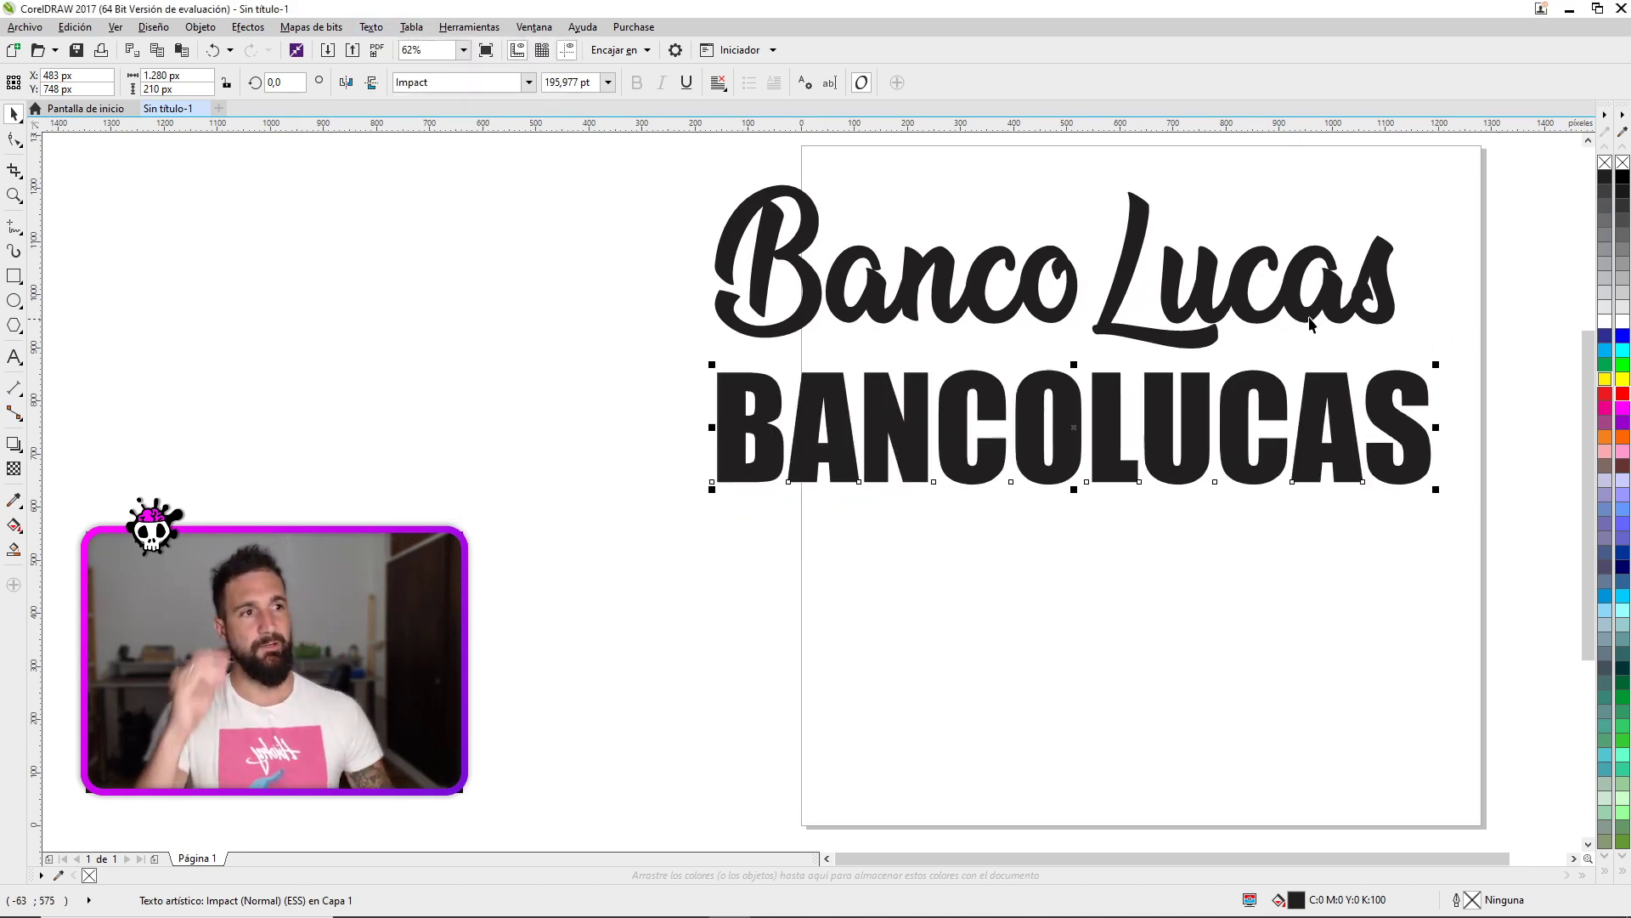
- Remove the script-font BancoLucas text so only the Impact version stays on the page
drag(850, 280, 858, 283)
click(616, 353)
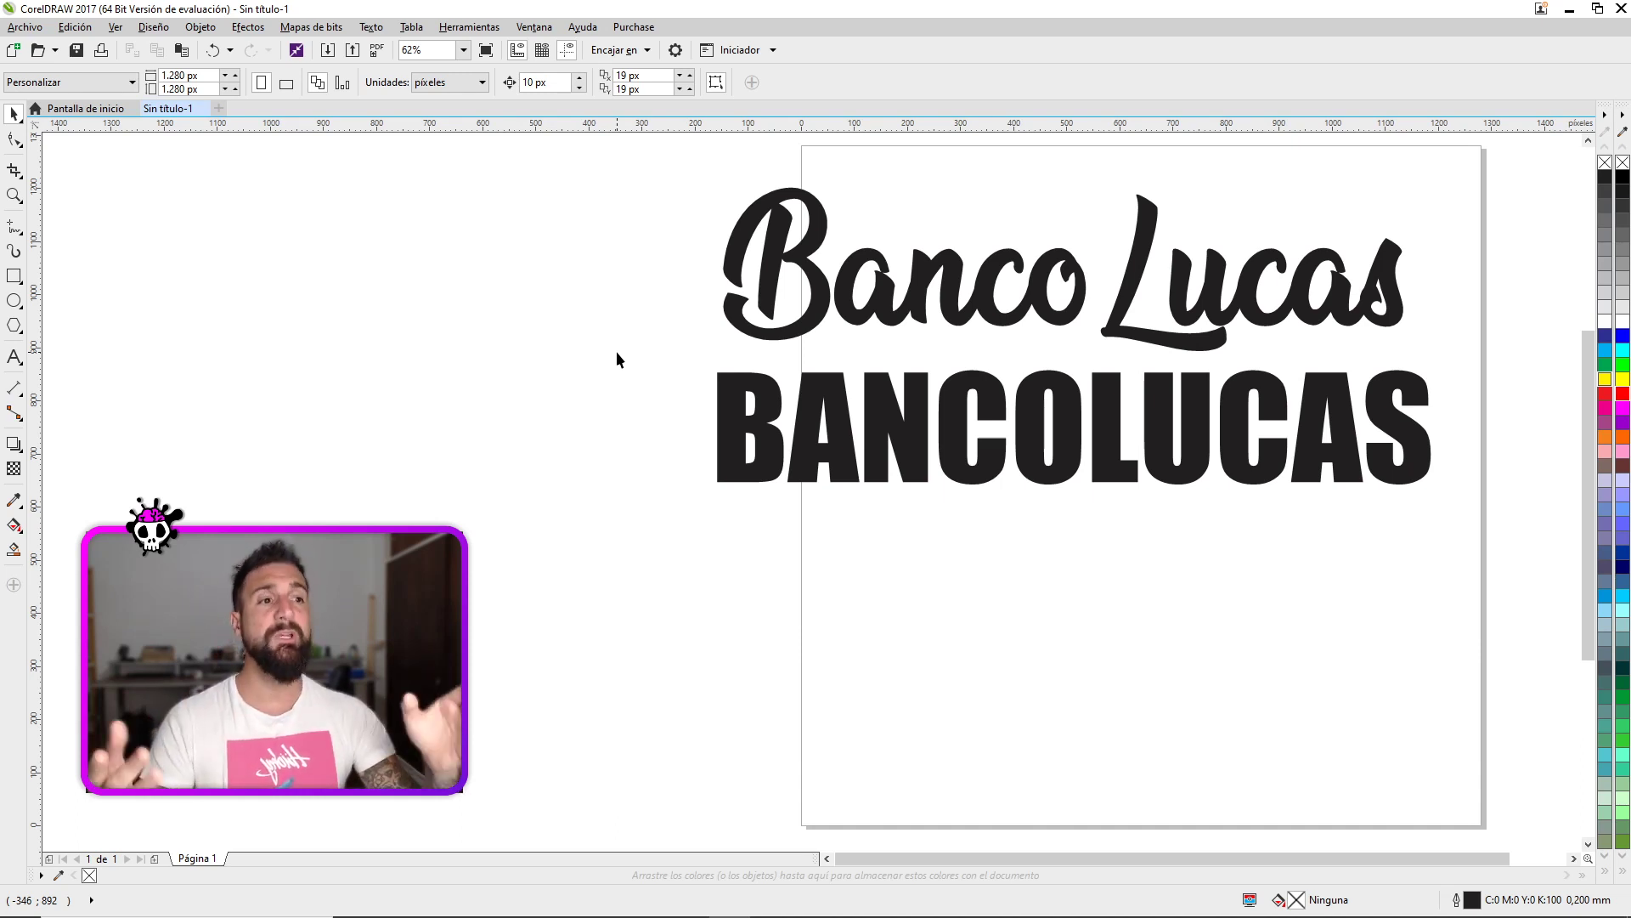
click(849, 312)
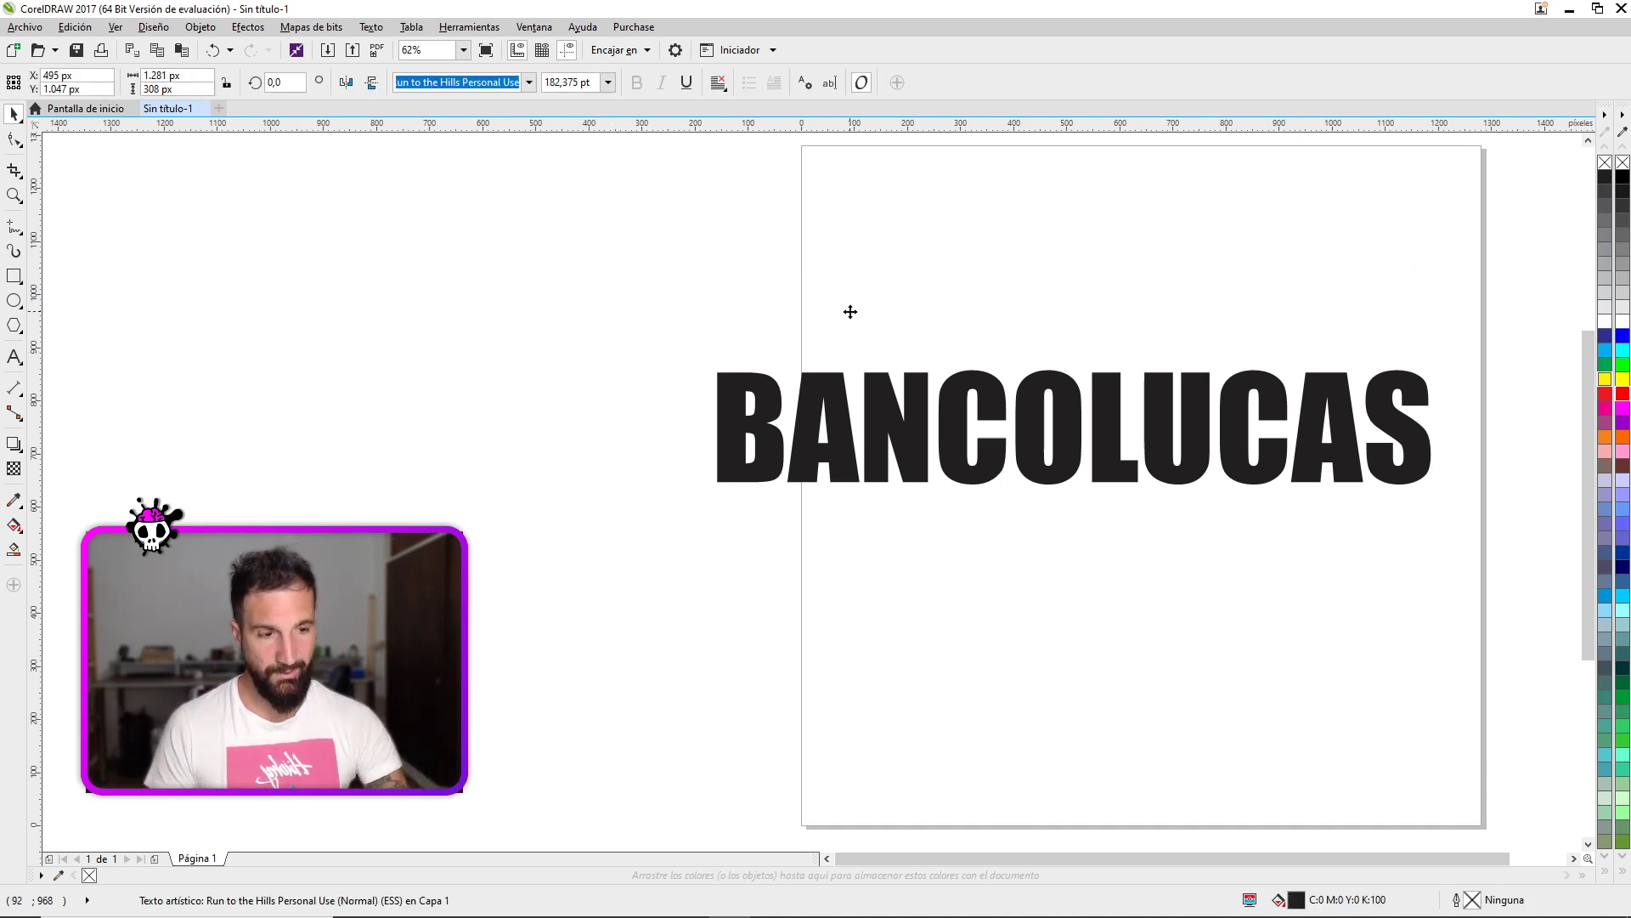
click(1053, 385)
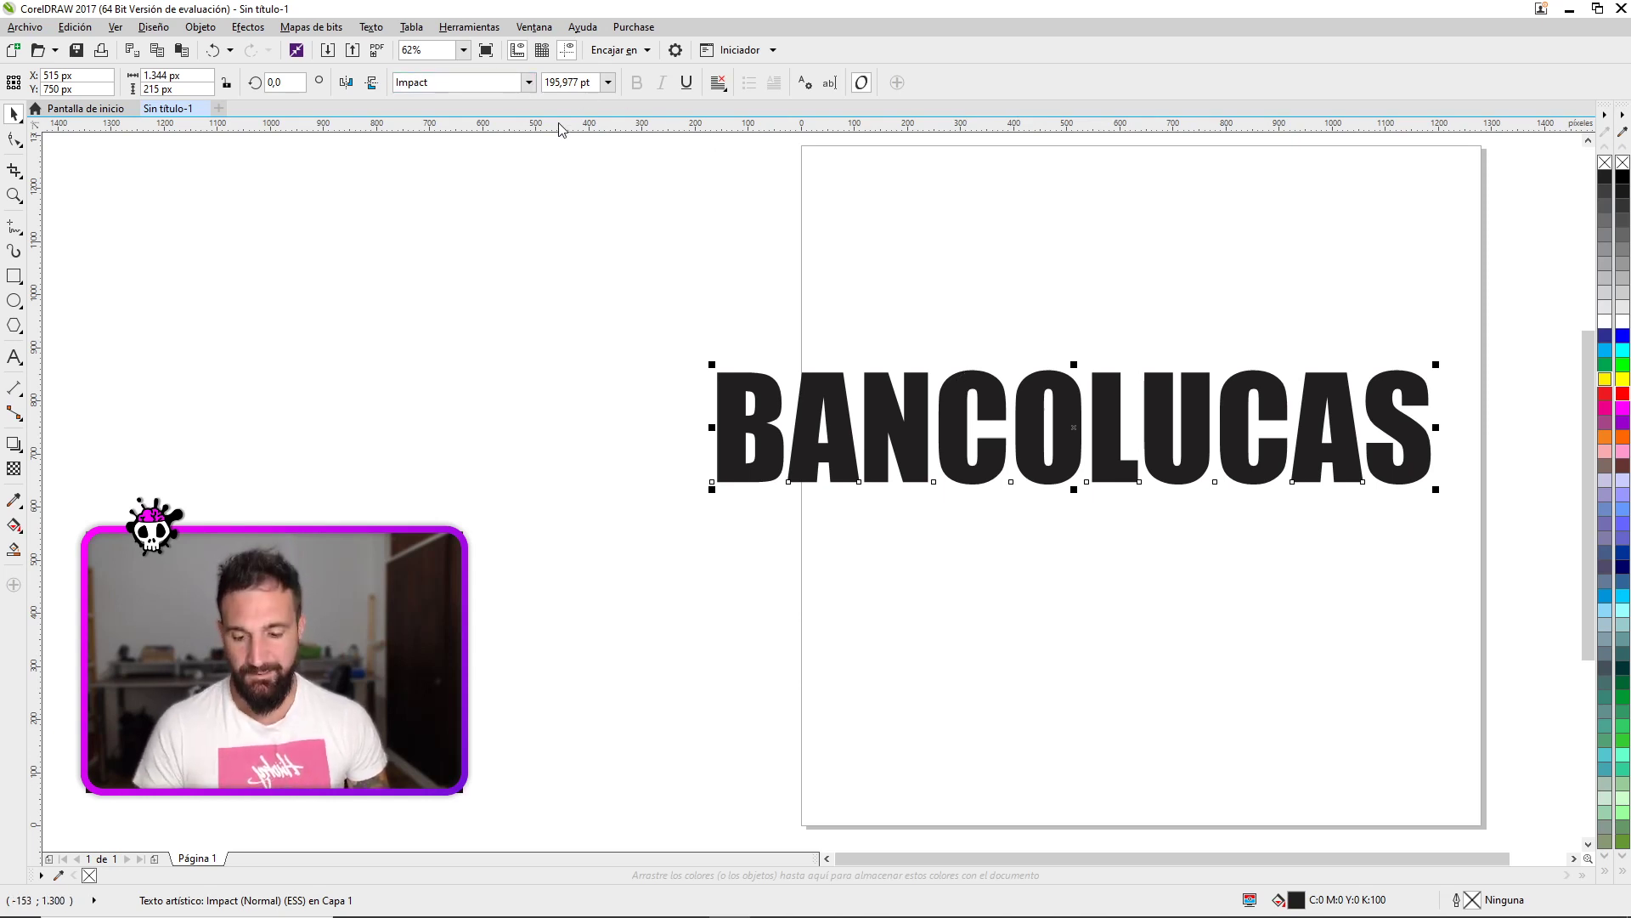
key(ctrl+q)
right_click(939, 401)
key(Escape)
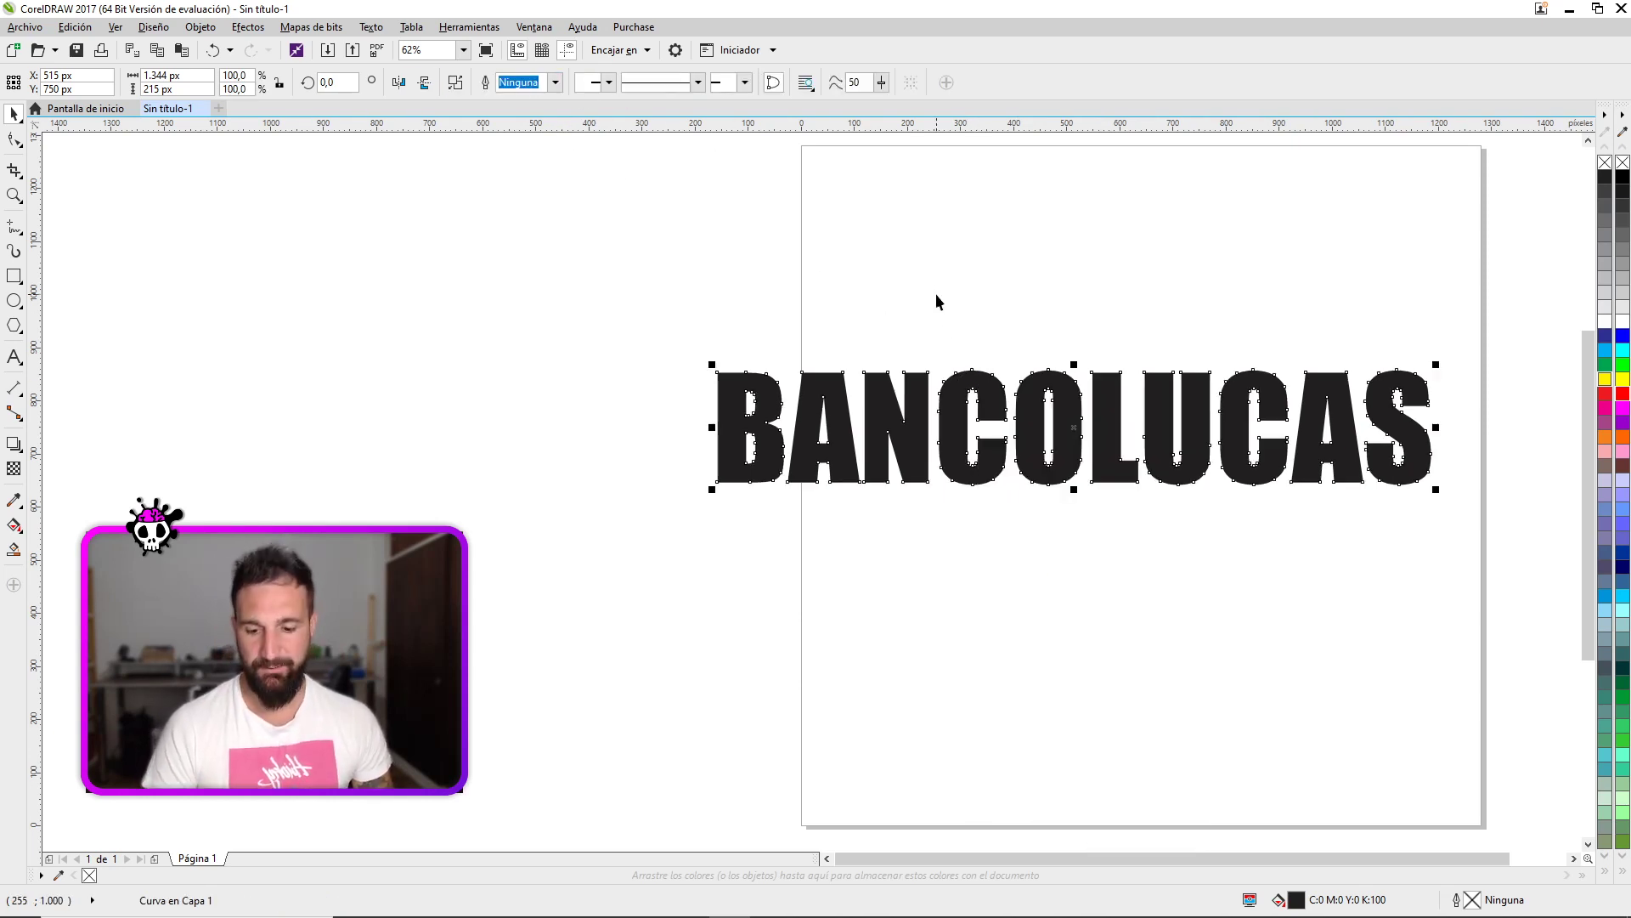
key(ctrl+z)
- Tighten the letter spacing of the BANCOLUCAS text until it is about 1154 px wide and its letters touch
key(F10)
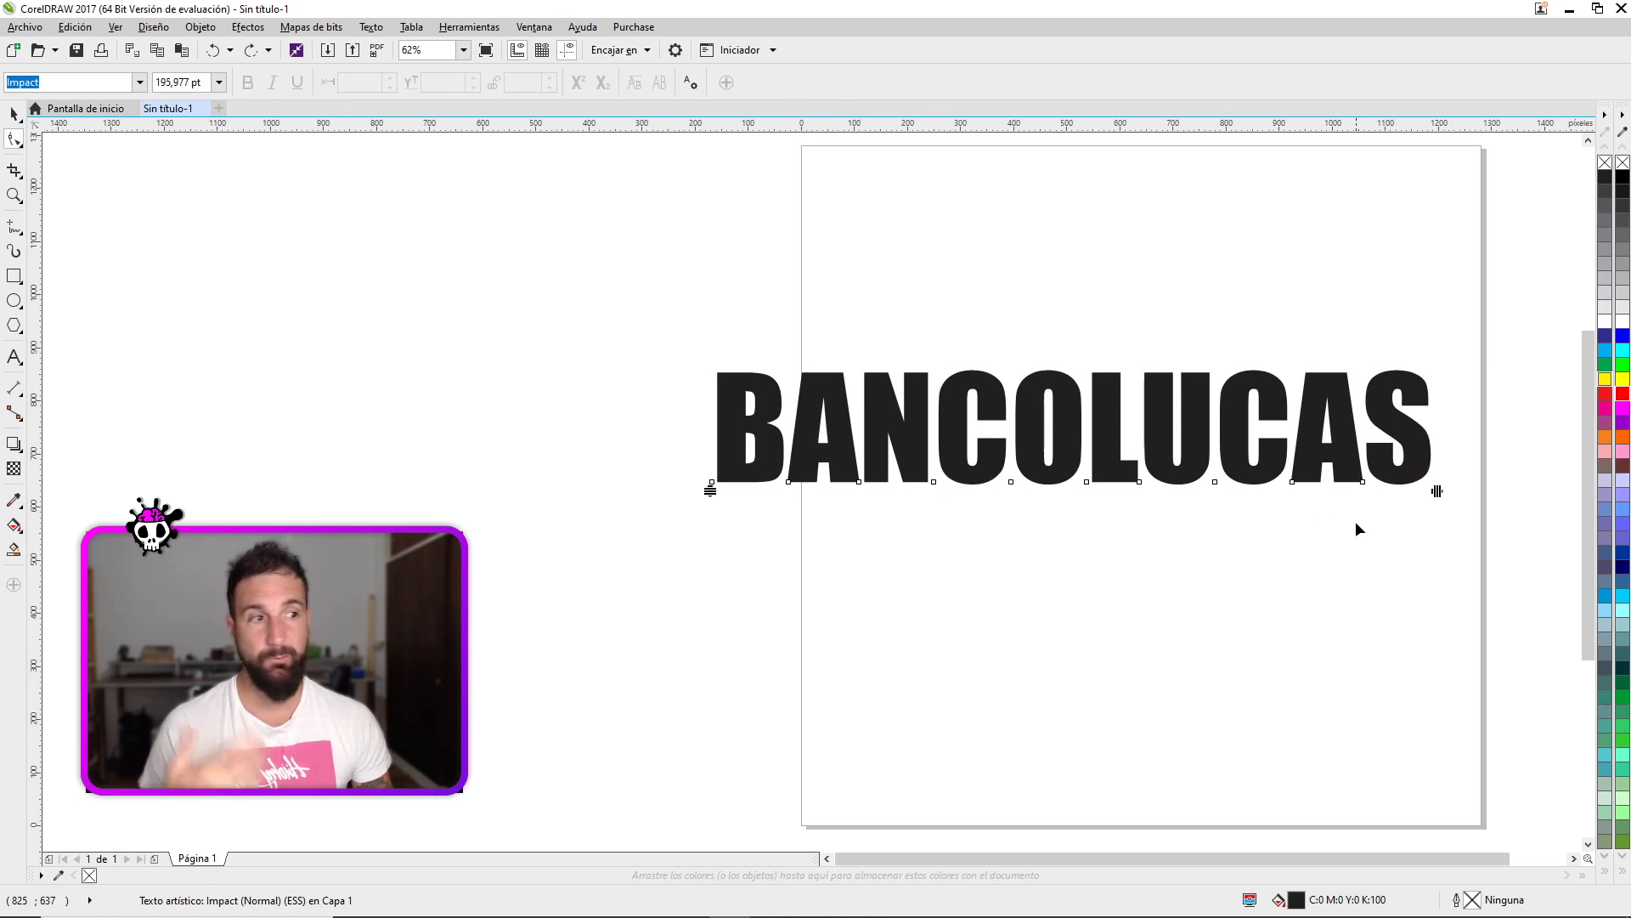
drag(1437, 492, 1336, 489)
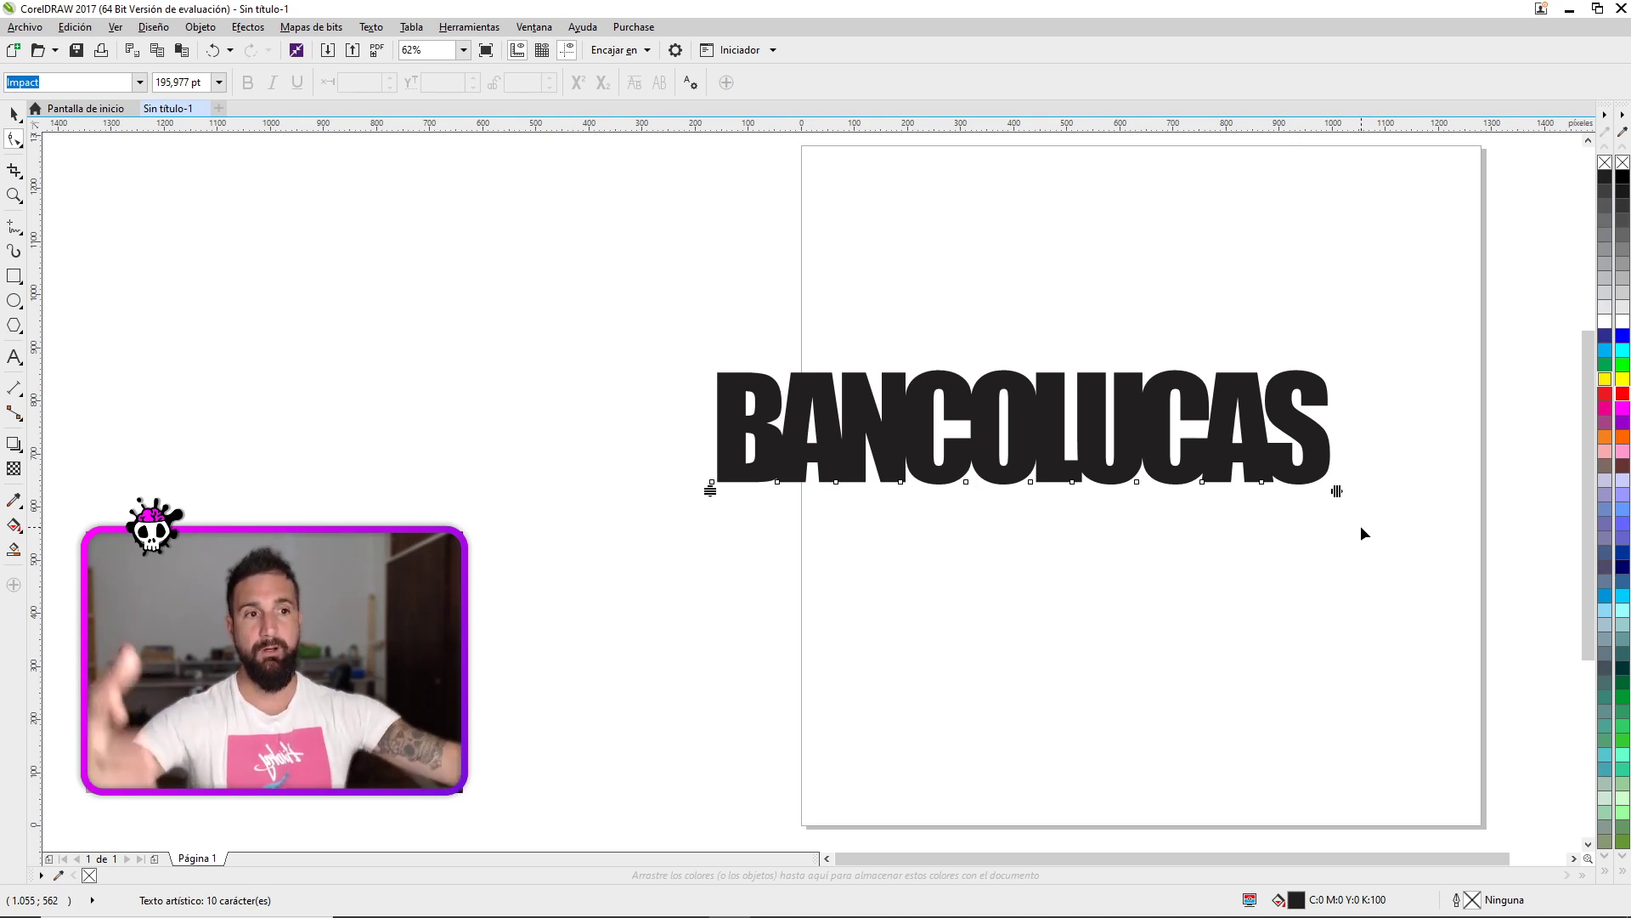
- Draw a bar about 1150 by 34 px just beneath the BANCOLUCAS text, filled black and without an outline
key(F6)
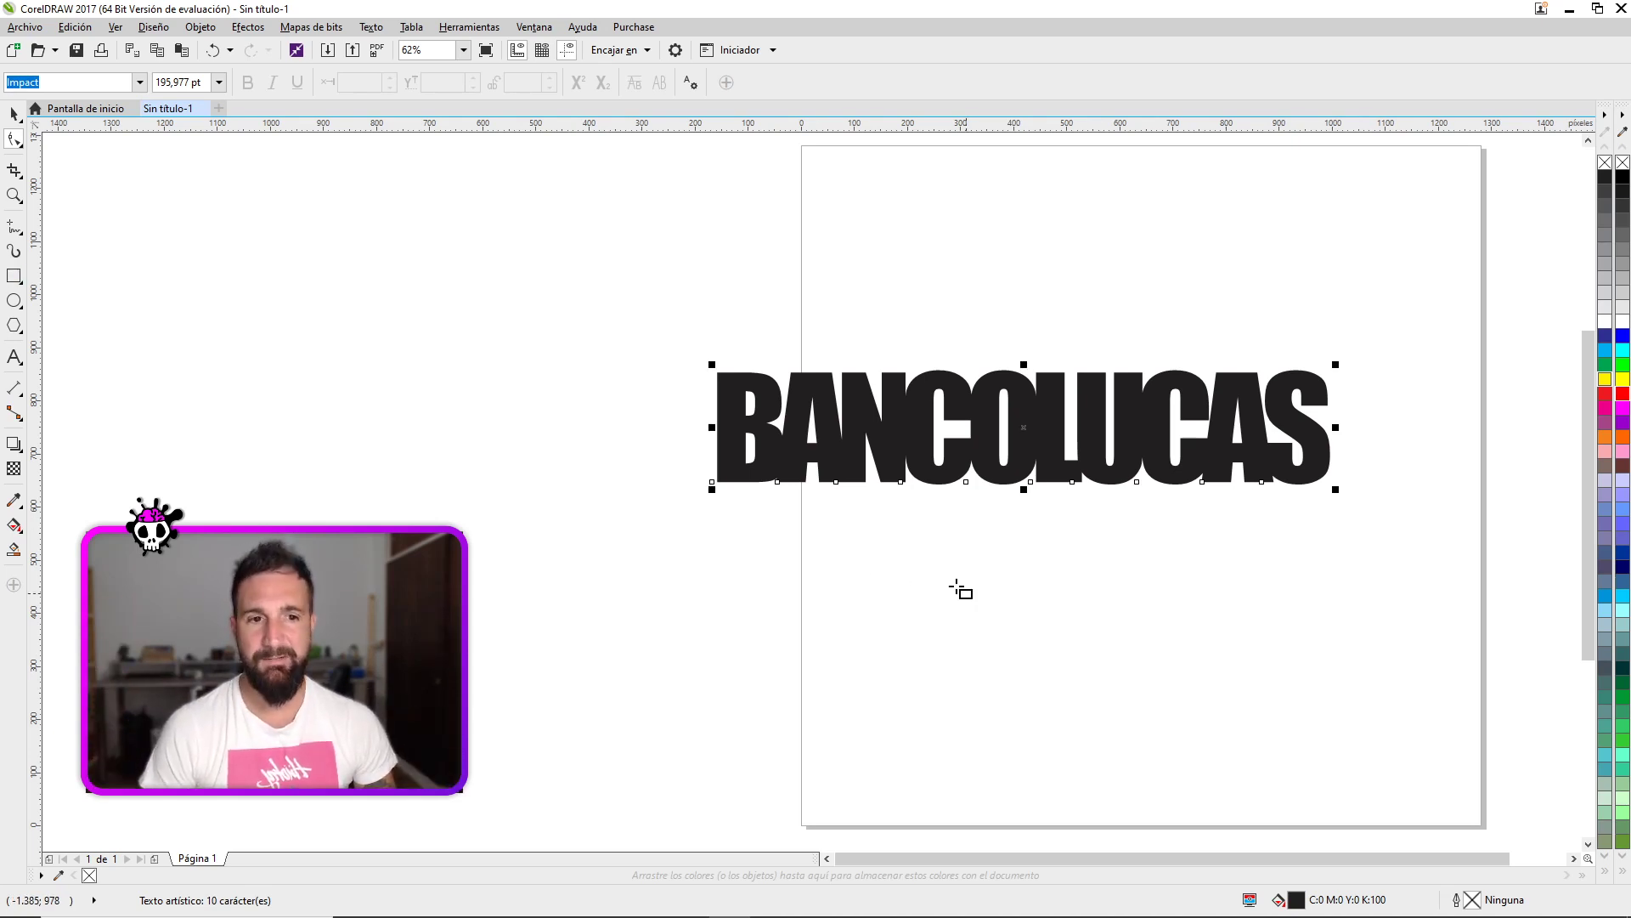
drag(719, 493, 1333, 511)
click(14, 113)
click(1622, 177)
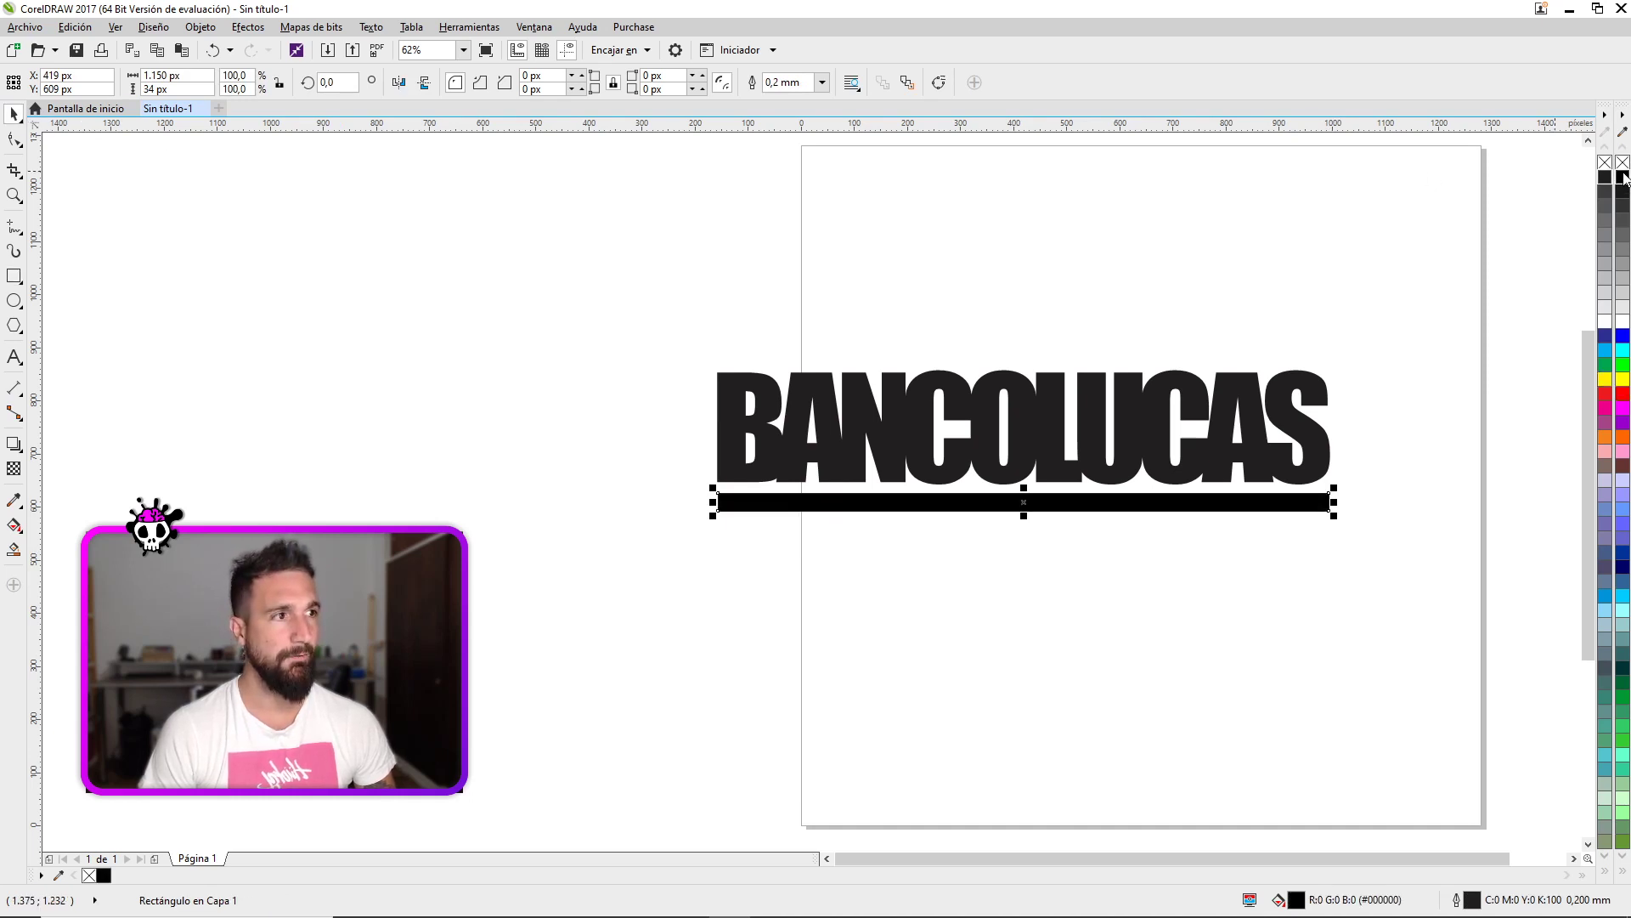
right_click(1623, 162)
- Give the BANCOLUCAS text and the bar beneath it the same pure black colour
shift+click(1211, 418)
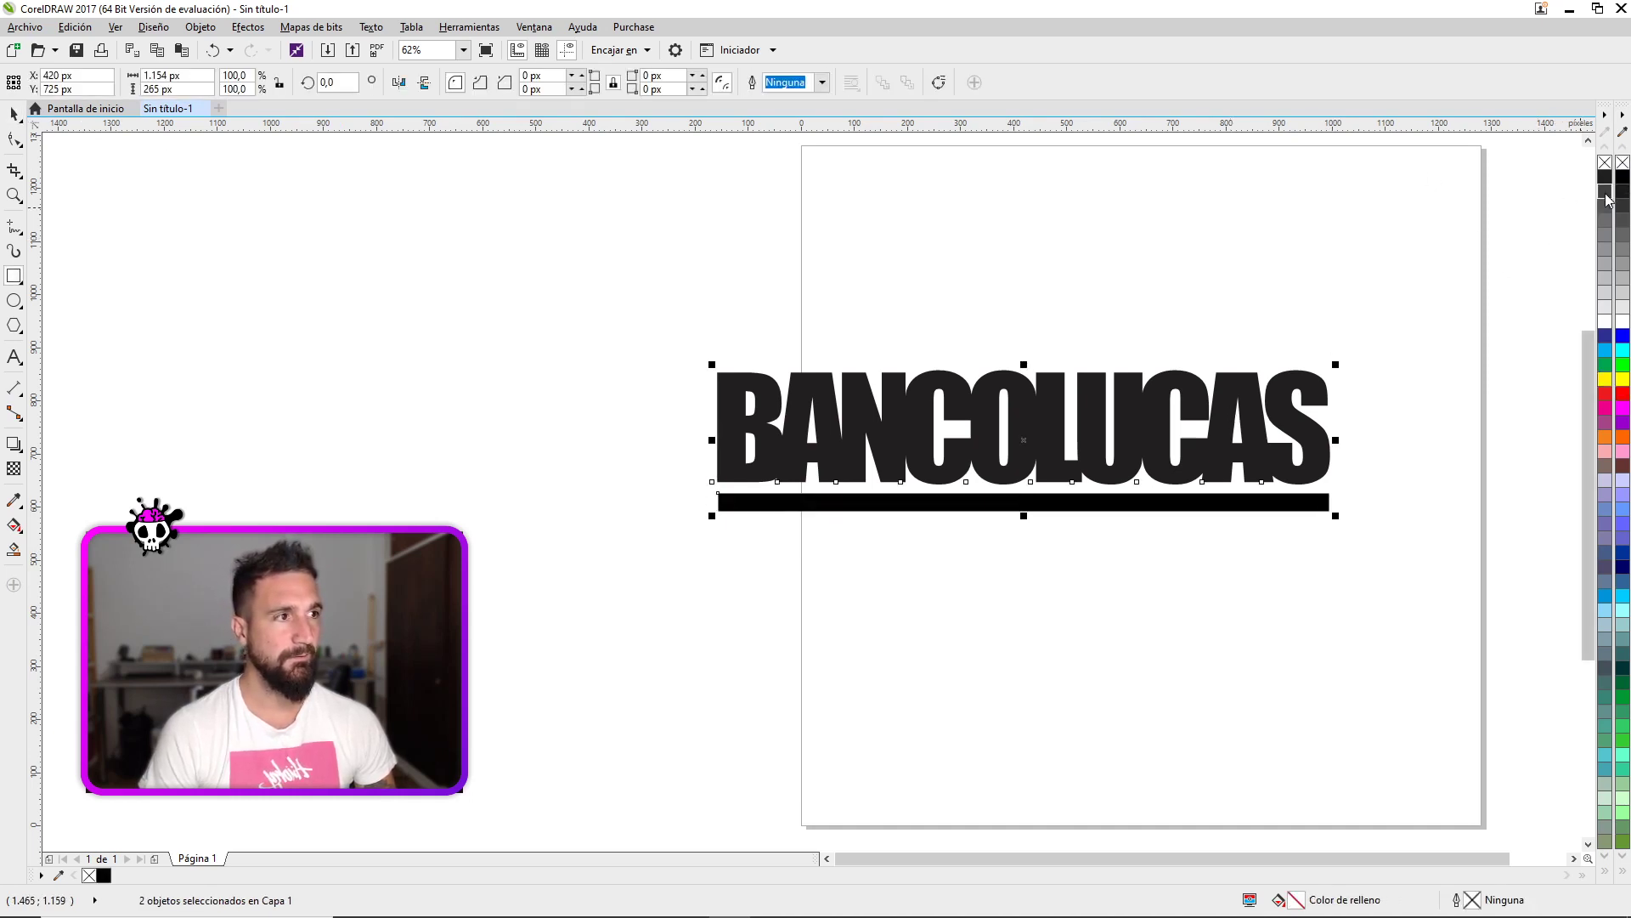
click(1623, 180)
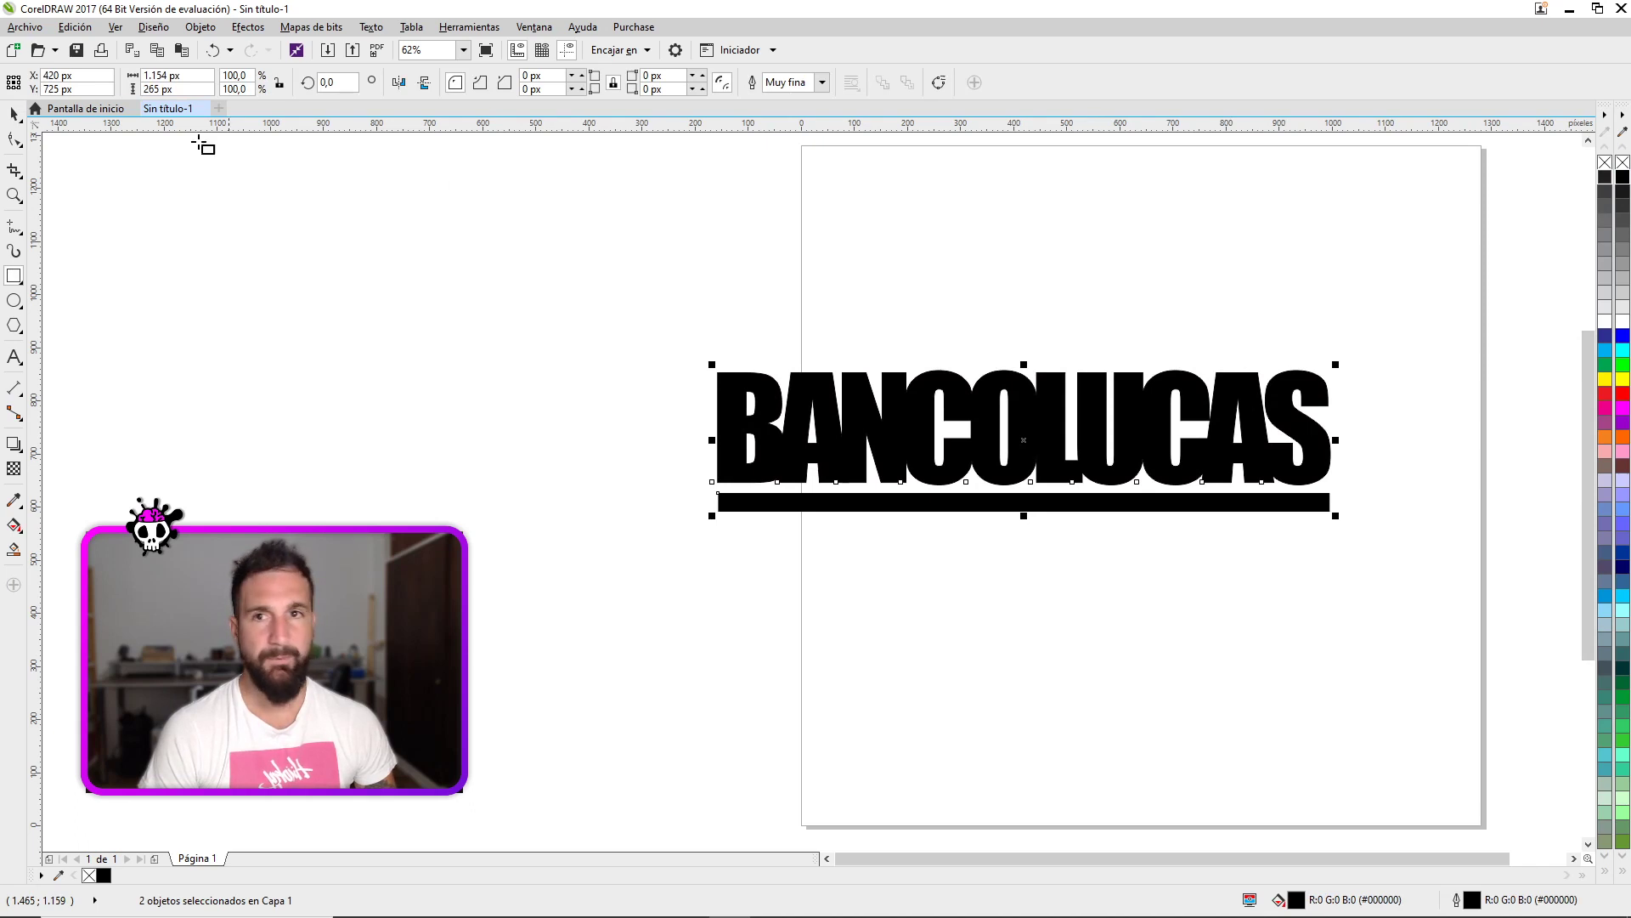
click(389, 274)
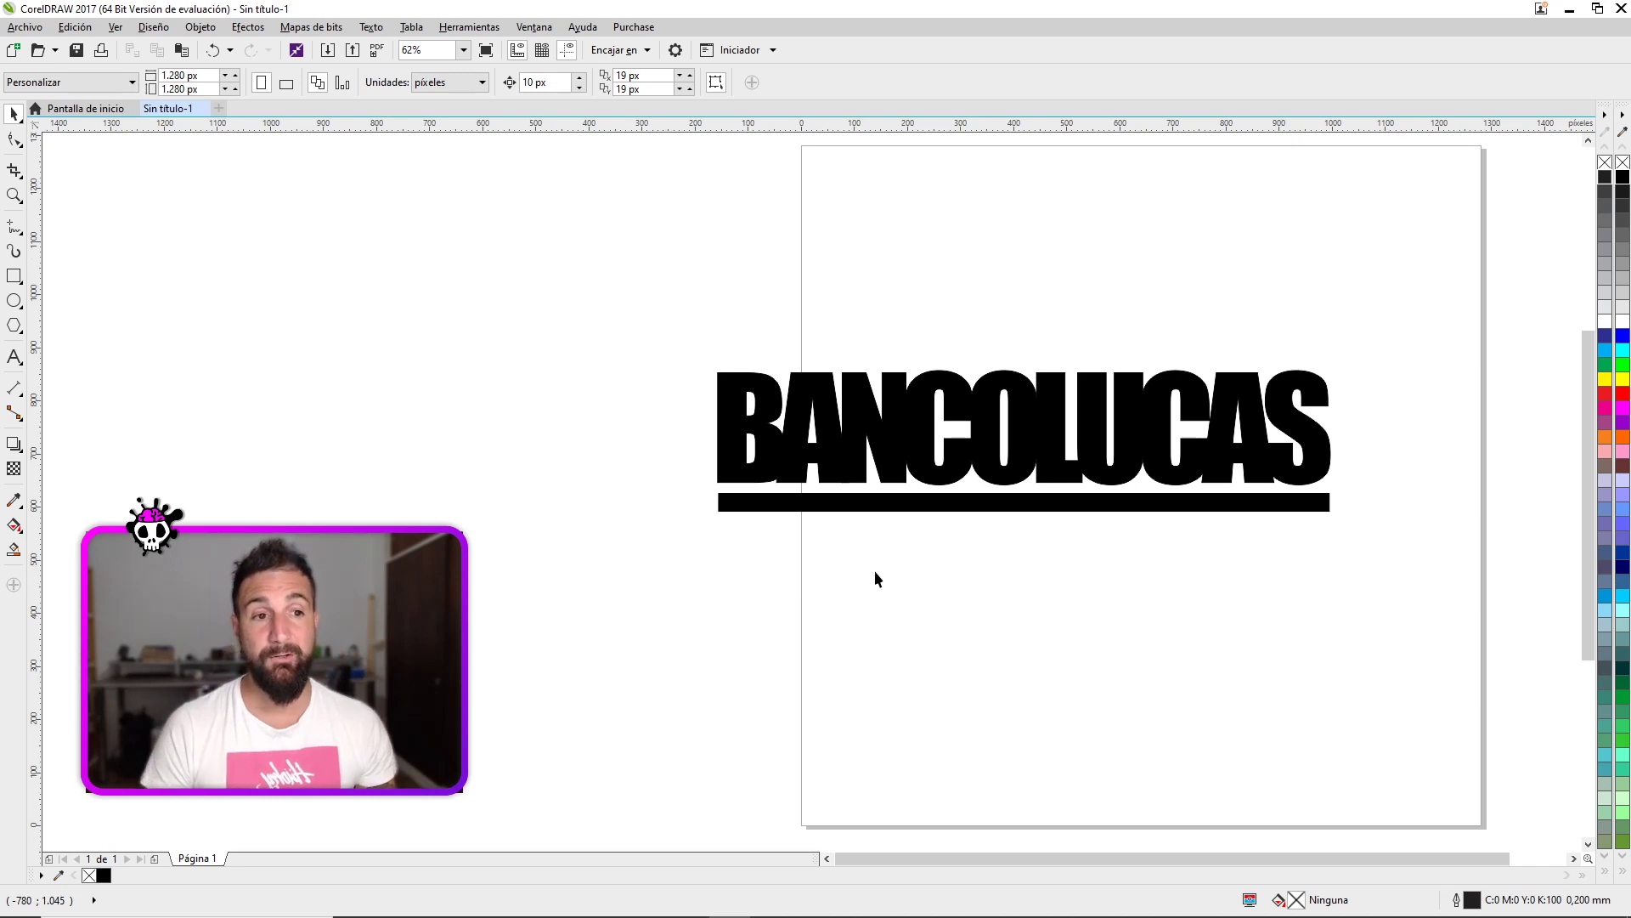
- Add the artistic text BL outside the page beside the name and set it in the Impact font
click(1025, 467)
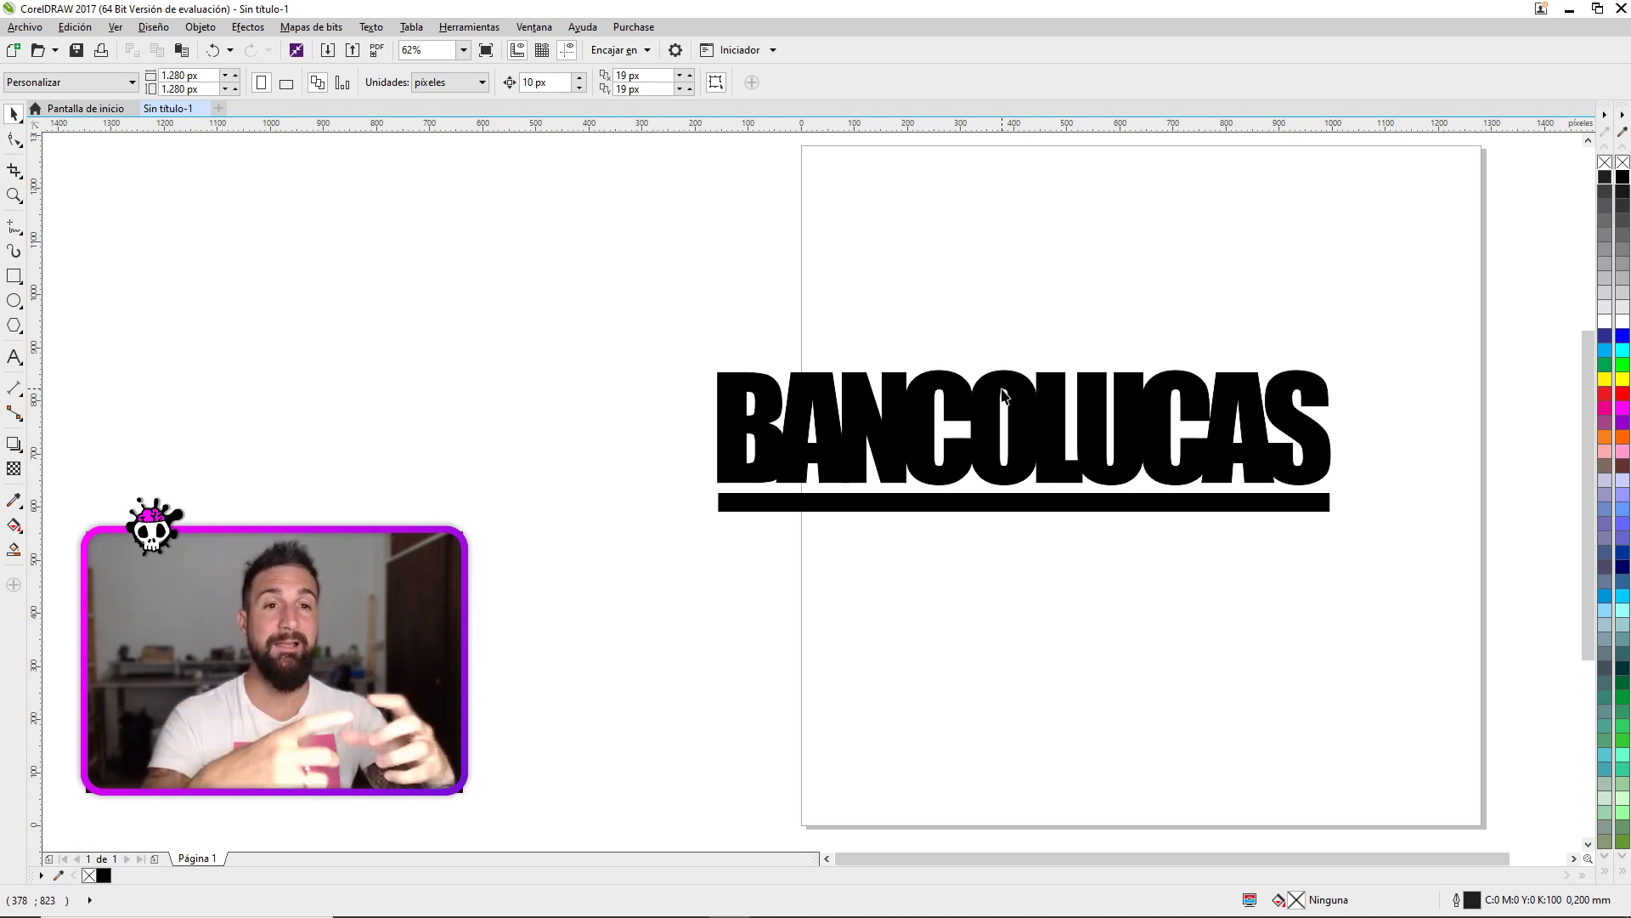
click(14, 357)
click(436, 339)
text(BL)
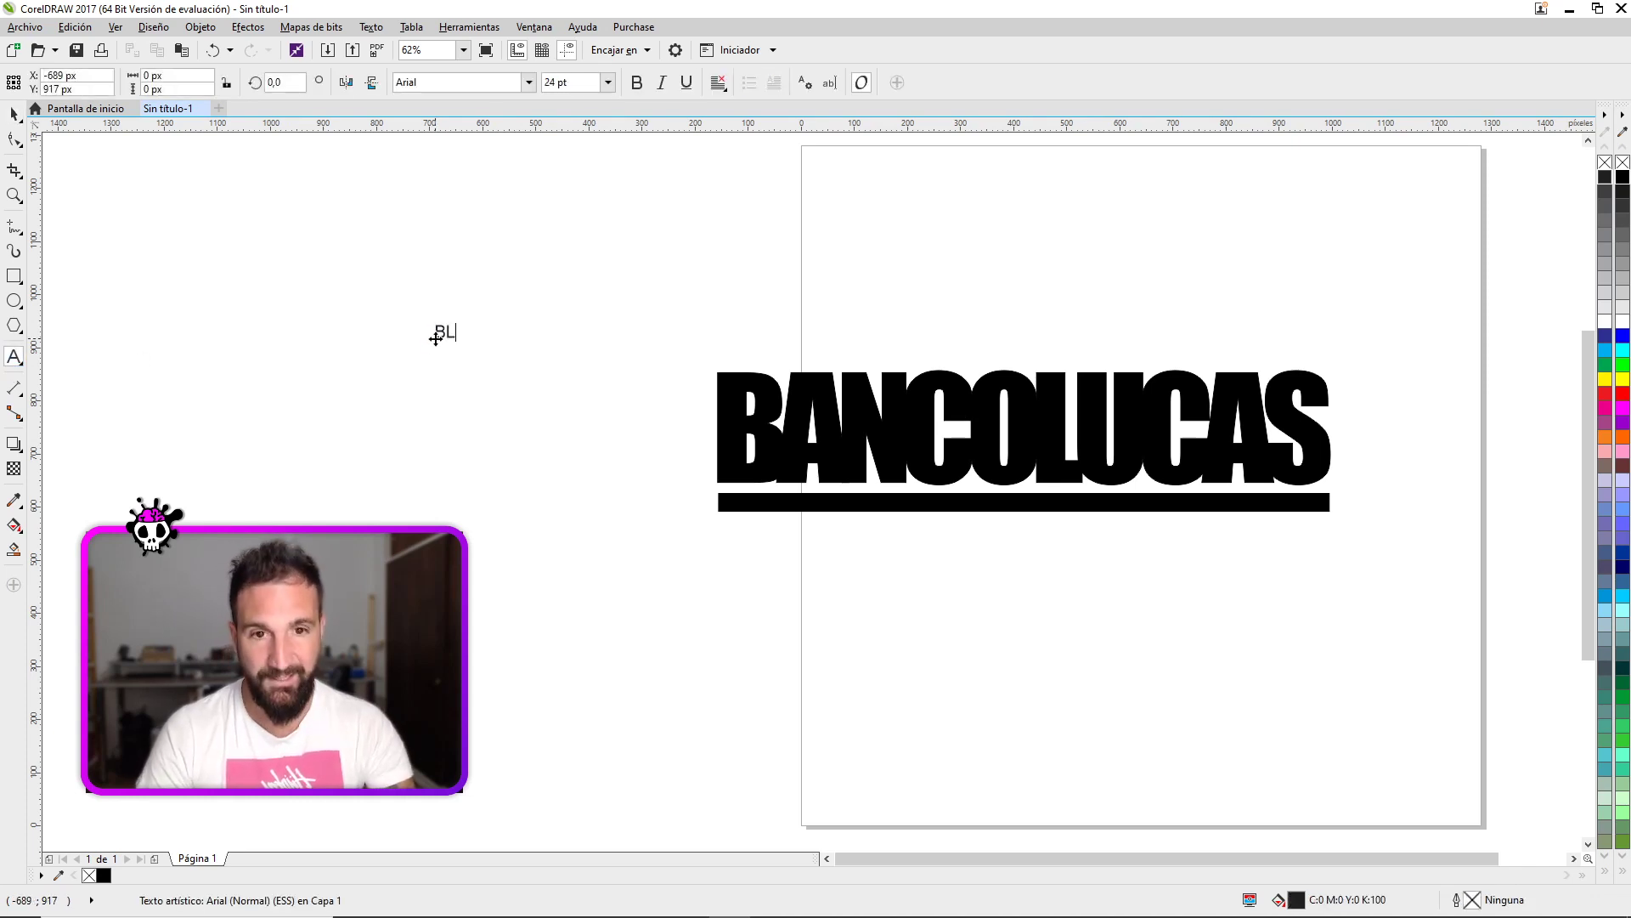
click(14, 113)
click(527, 82)
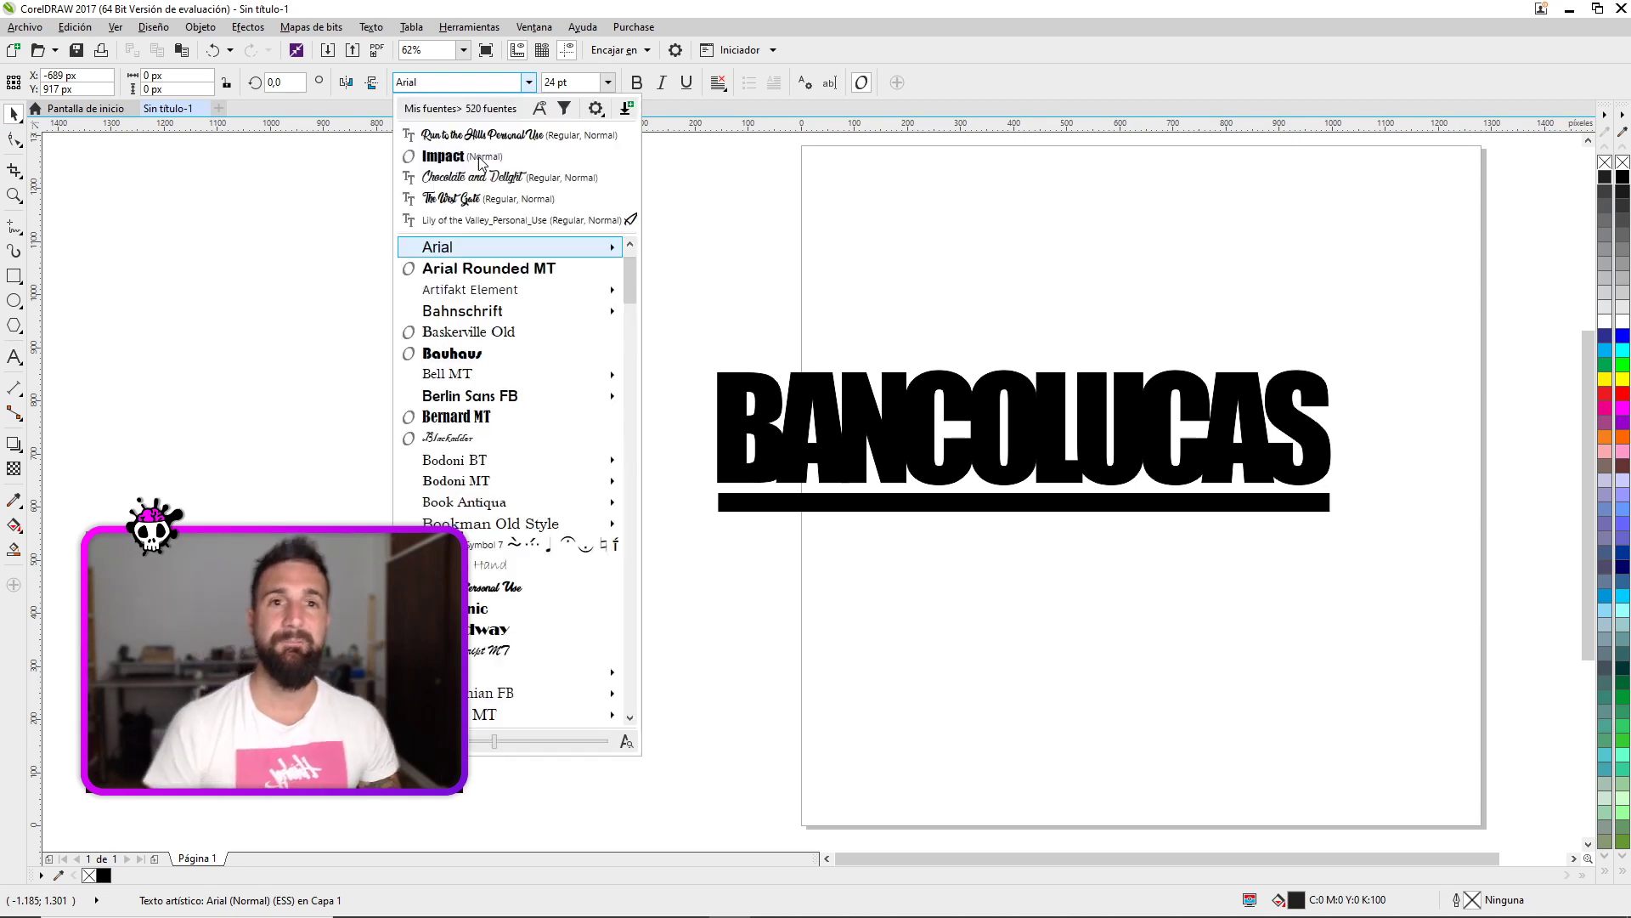
click(507, 158)
- Enlarge the BL text to about 334 by 299 px and colour it pure black
drag(456, 318, 614, 174)
drag(564, 222, 1043, 223)
drag(1605, 177, 541, 309)
click(14, 300)
drag(330, 188, 584, 441)
key(Delete)
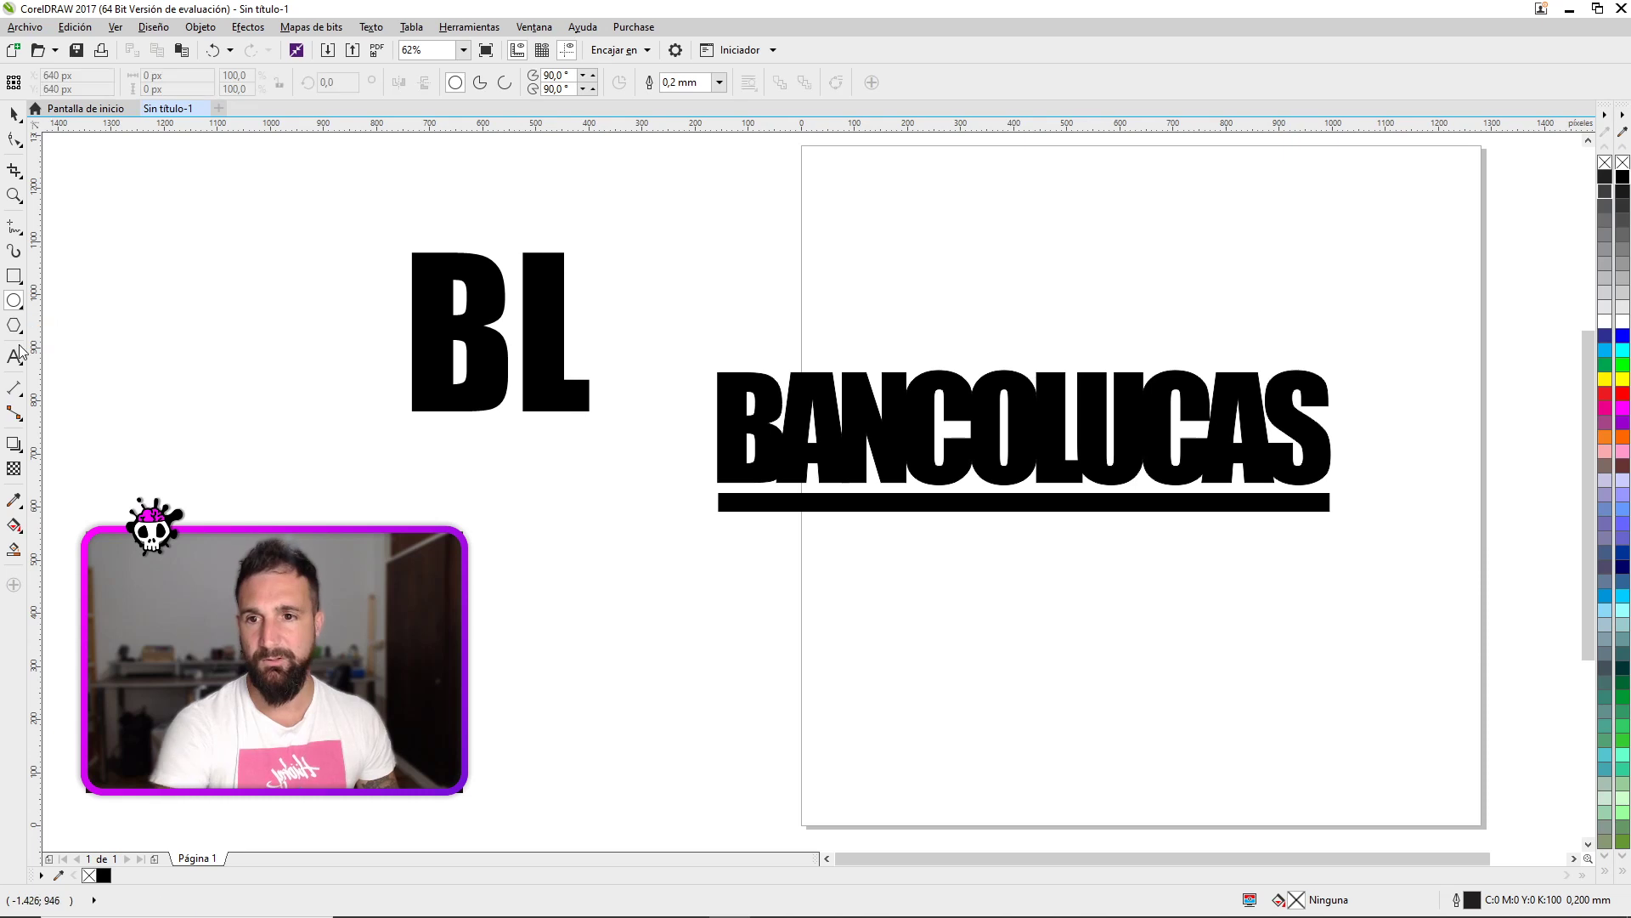
- Draw a square around the BL text, scaled to about 406 px and centred on the letters
click(13, 278)
drag(368, 212, 637, 444)
click(14, 113)
mouse_move(637, 221)
mouse_down()
mouse_move(660, 179)
mouse_move(619, 167)
mouse_move(608, 219)
mouse_up()
drag(474, 231, 466, 235)
key(Escape)
drag(288, 181, 680, 501)
click(506, 241)
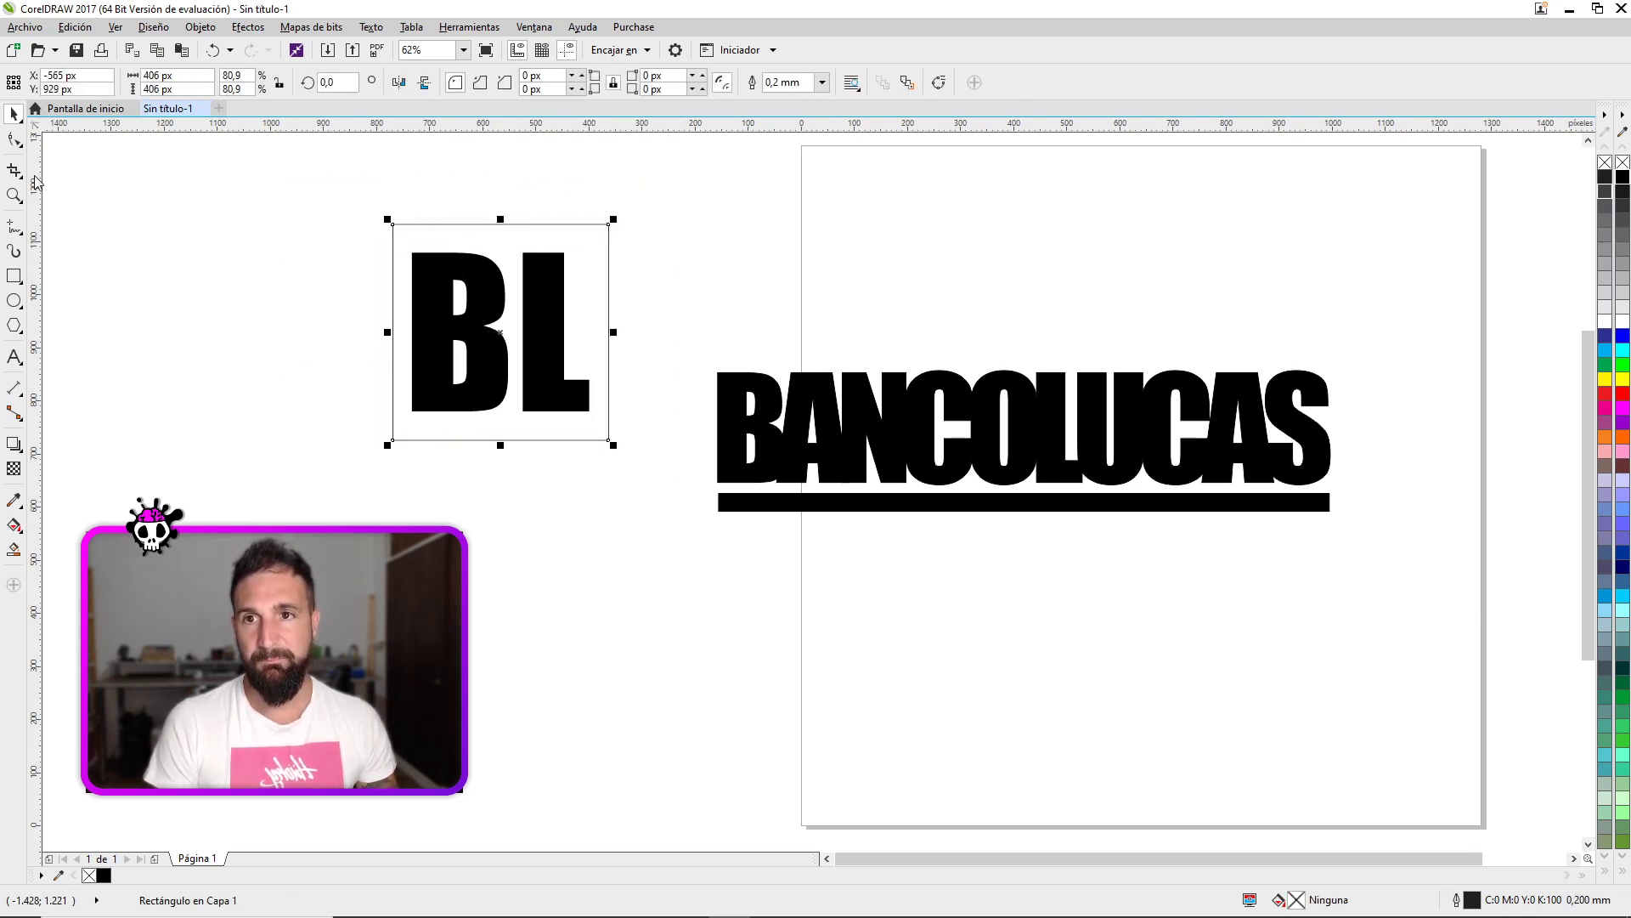
- Round the corners of the square around BL and add a concentric copy about 443 px wide
click(14, 141)
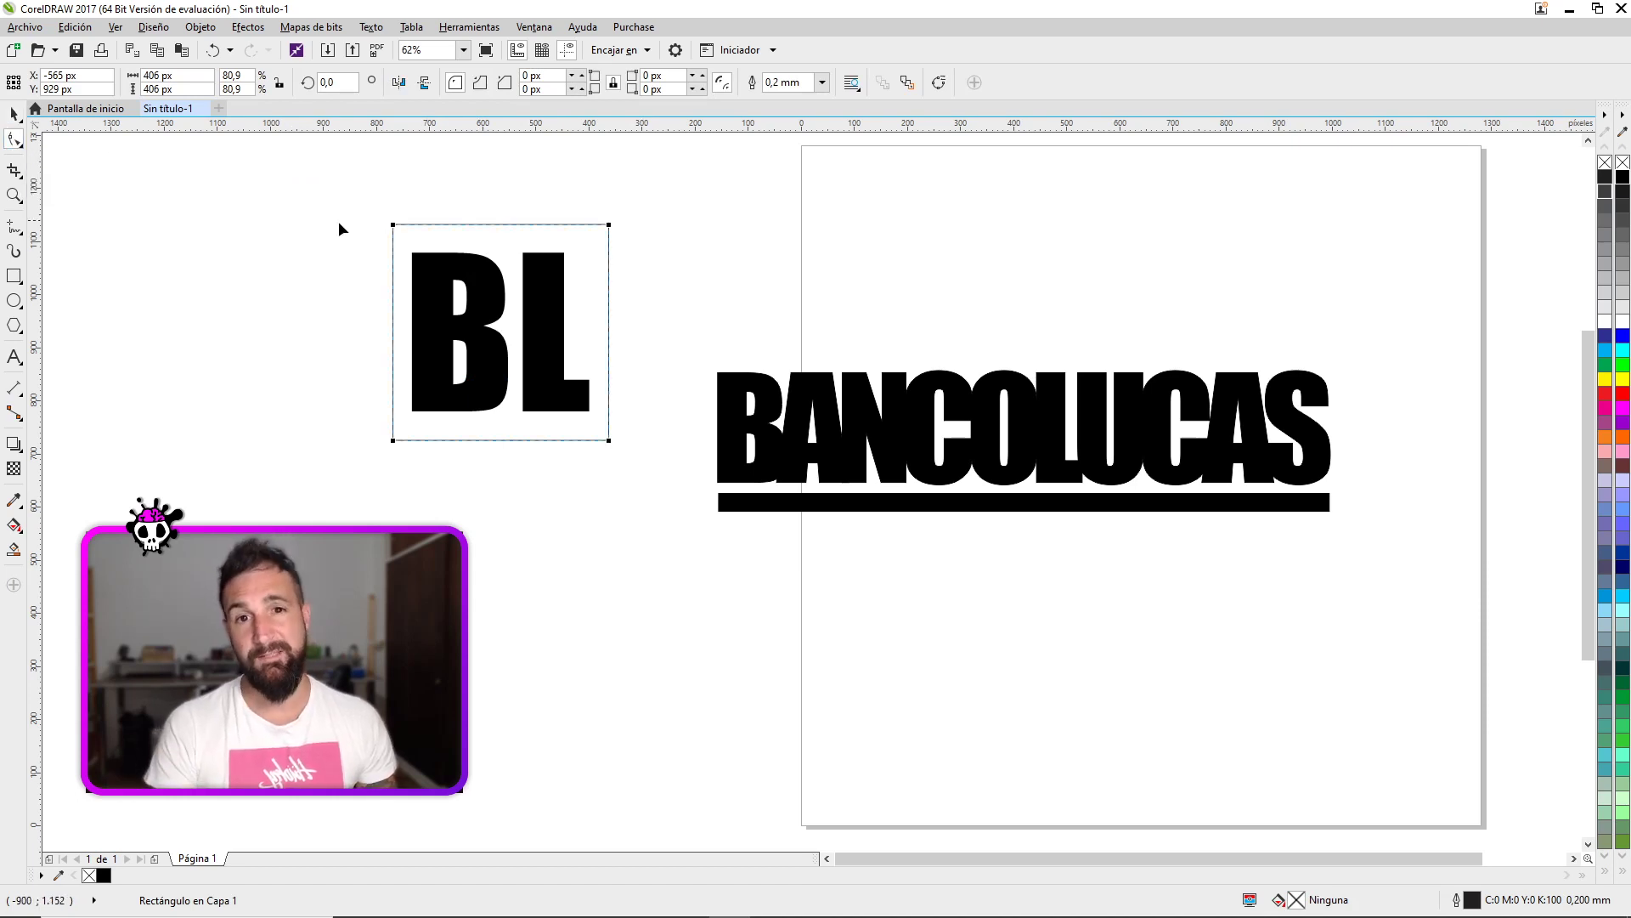
drag(396, 229, 410, 226)
click(15, 113)
drag(614, 218, 634, 219)
shift+click(583, 224)
click(608, 241)
shift+click(611, 226)
- Combine the two rounded squares into one frame and fill it with black
key(ctrl+l)
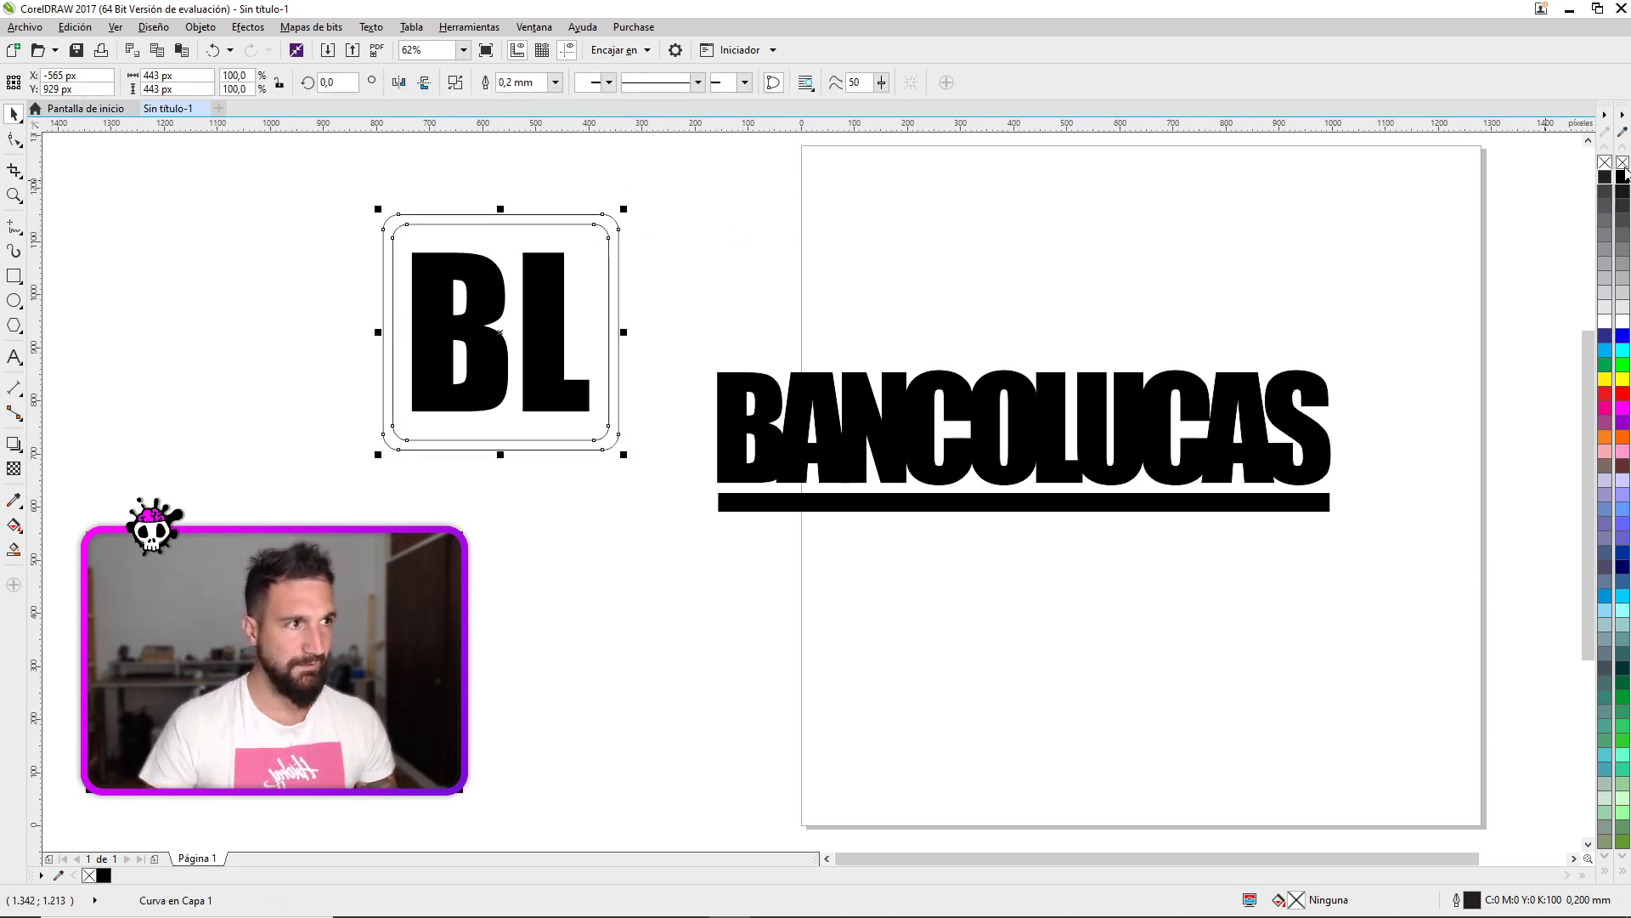
click(1622, 176)
key(ctrl+a)
click(689, 411)
- Move the BL letters together with their rounded frame onto the page, centred above the BANCOLUCAS text
drag(227, 288, 595, 437)
drag(550, 370, 1098, 276)
drag(613, 340, 1159, 263)
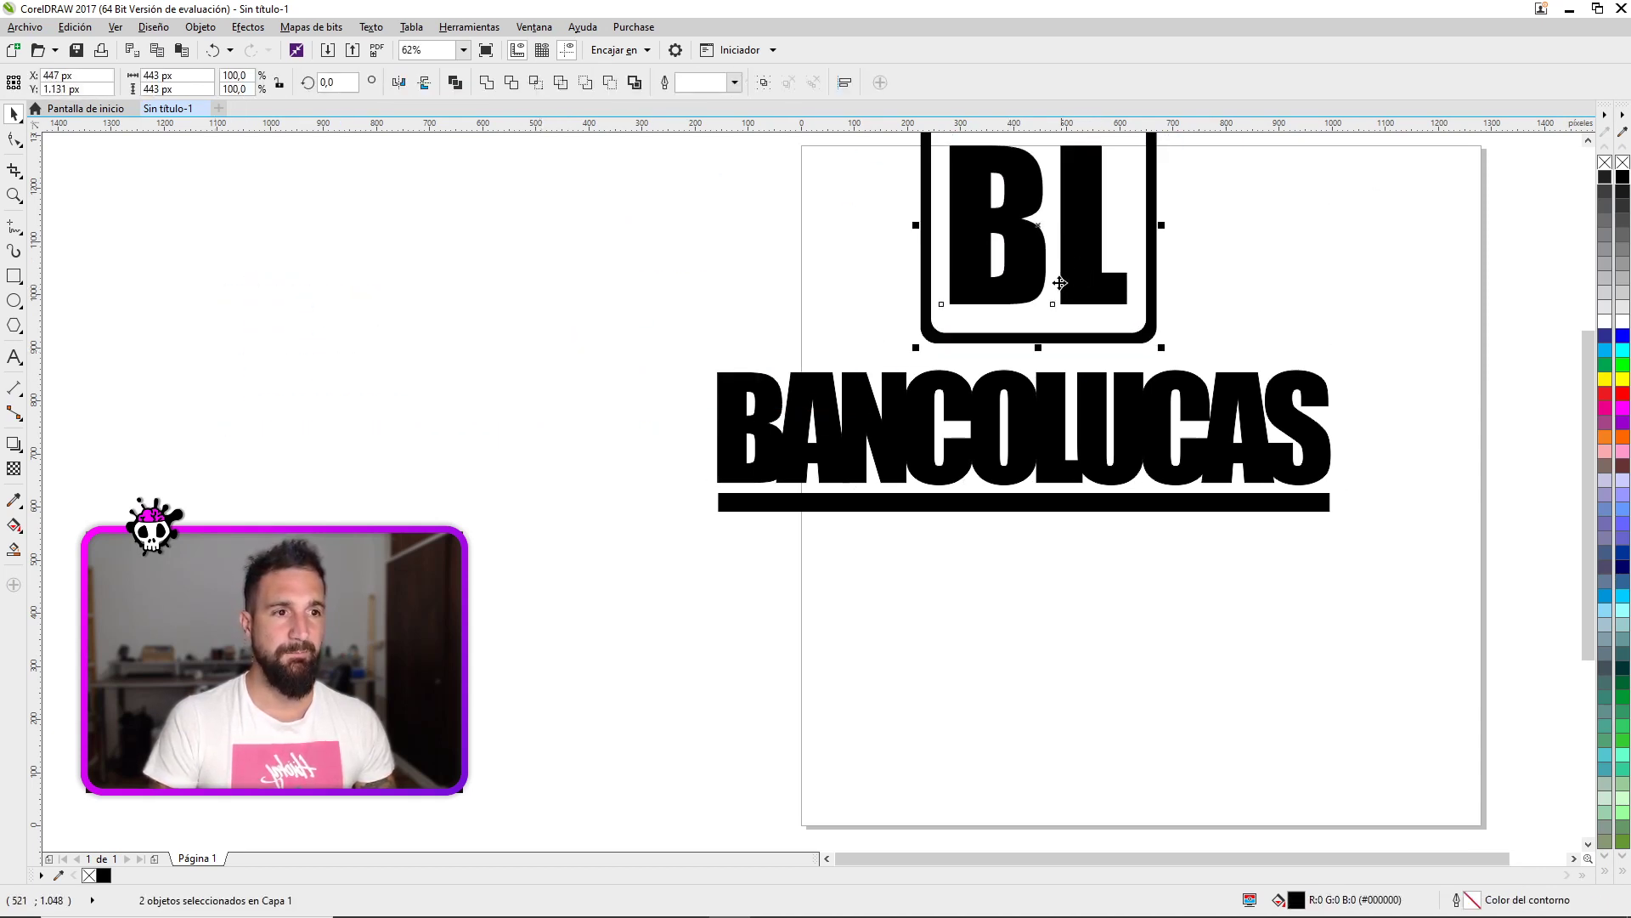
shift+click(977, 238)
scroll(1047, 255, down, 2)
scroll(1116, 197, up, 2)
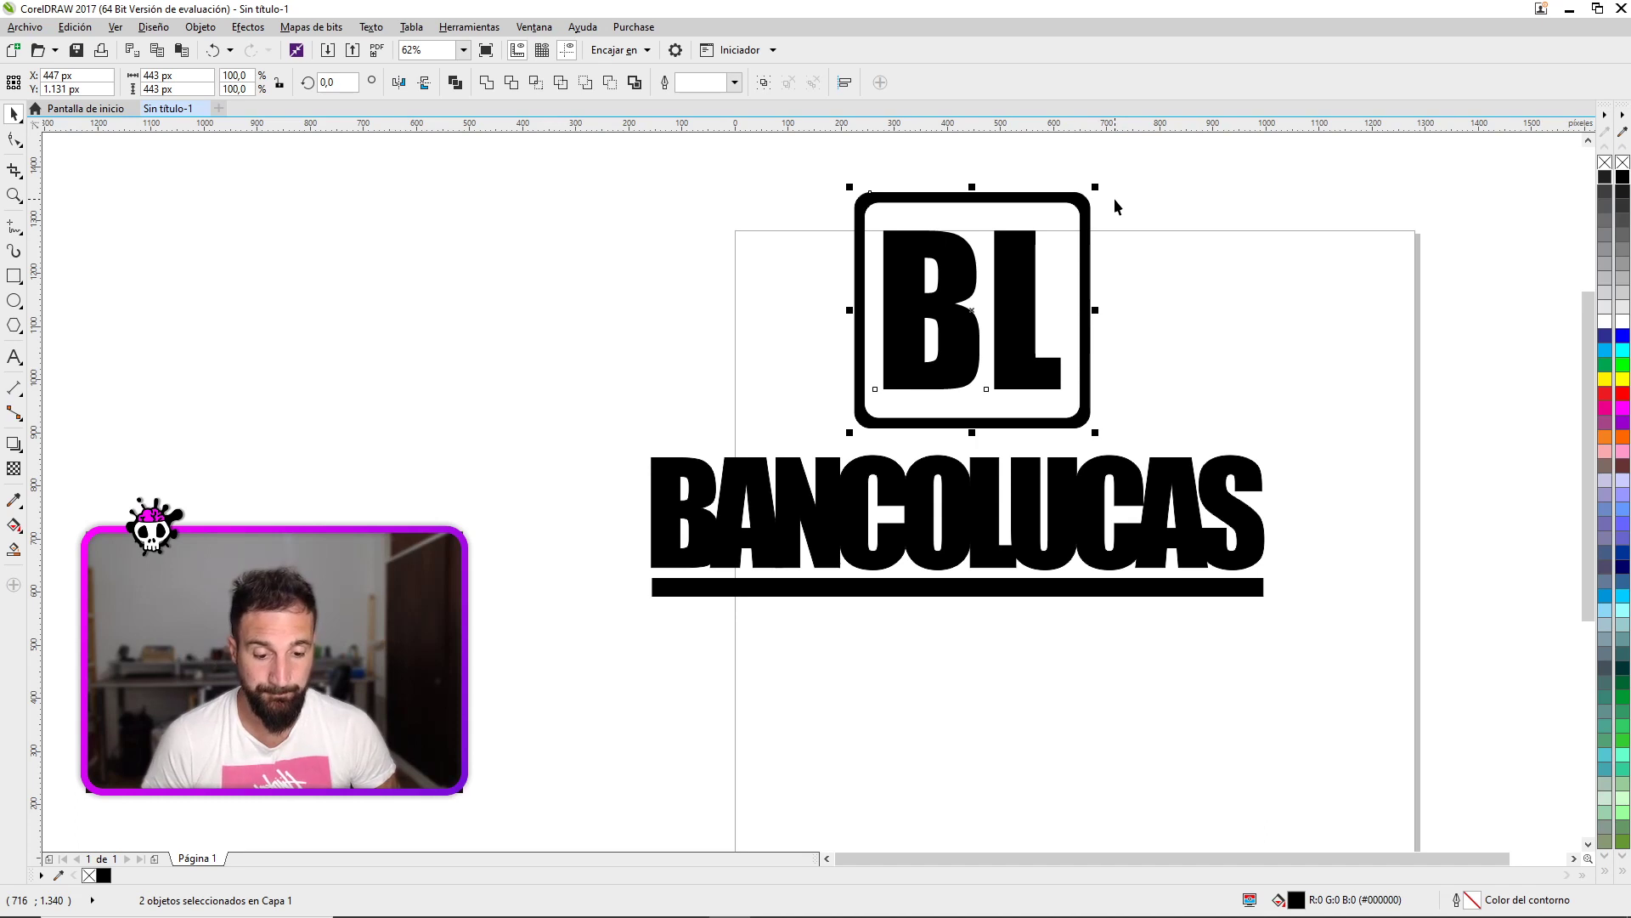
- Undo the move and black fill of the BL frame, and delete the rounded squares around the letters
key(ctrl+z)
key(ctrl+z)
key(ctrl+z)
click(578, 267)
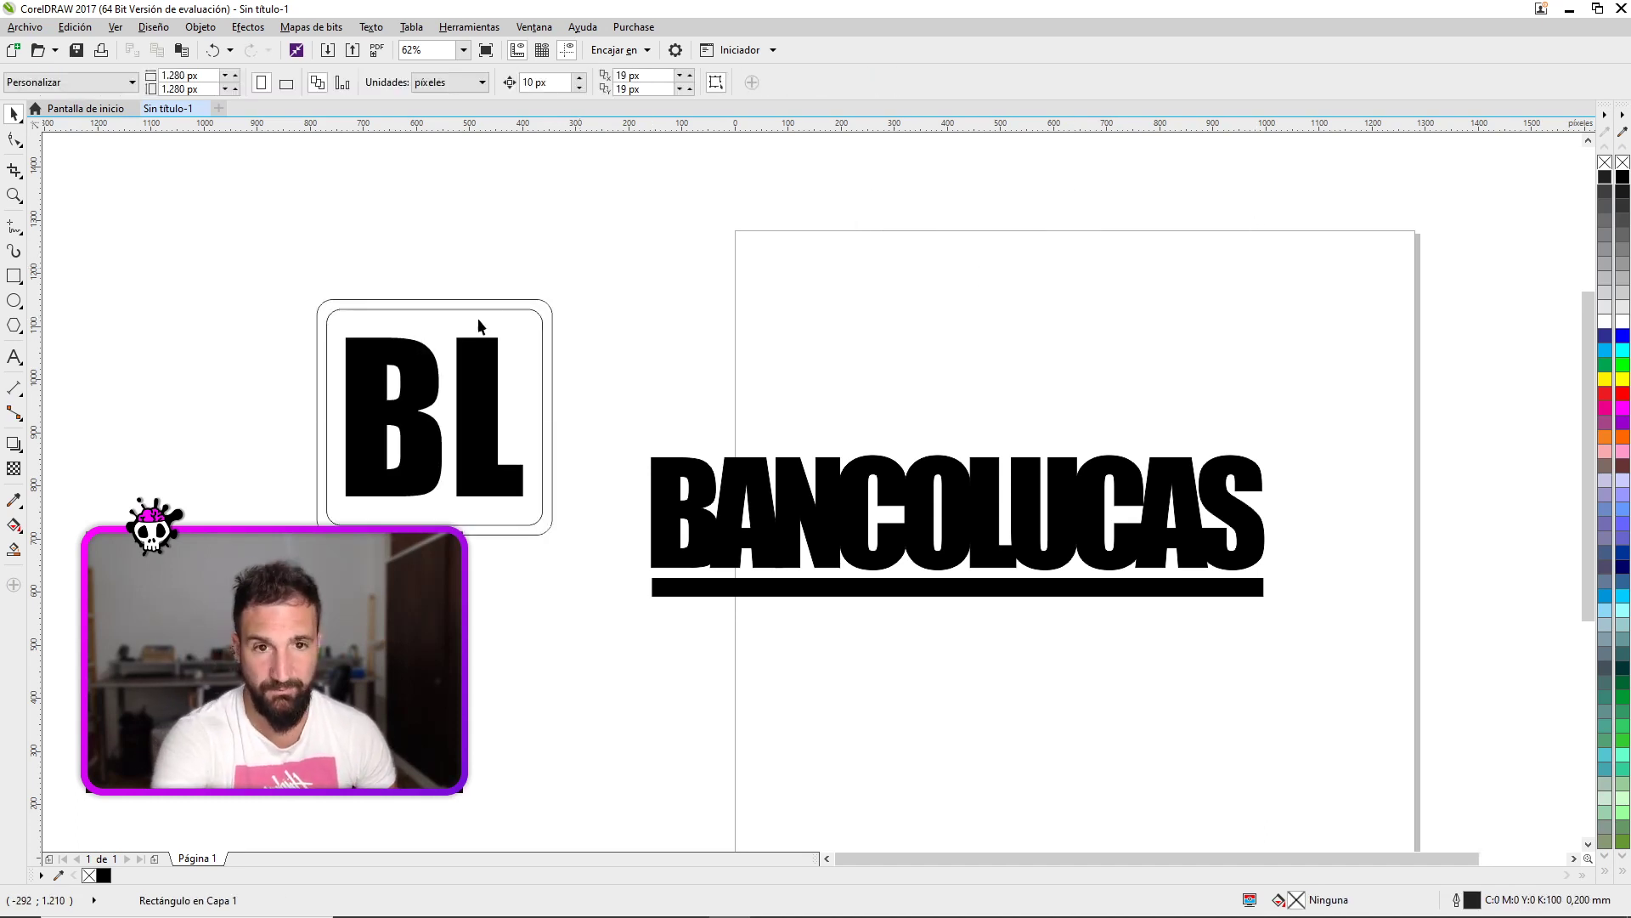
click(368, 323)
key(Delete)
- Draw a new sharp-cornered square about 458 px wide around the BL letters
click(14, 275)
mouse_move(292, 290)
mouse_down()
mouse_move(553, 524)
mouse_move(546, 543)
mouse_up()
key(space)
drag(551, 285, 529, 310)
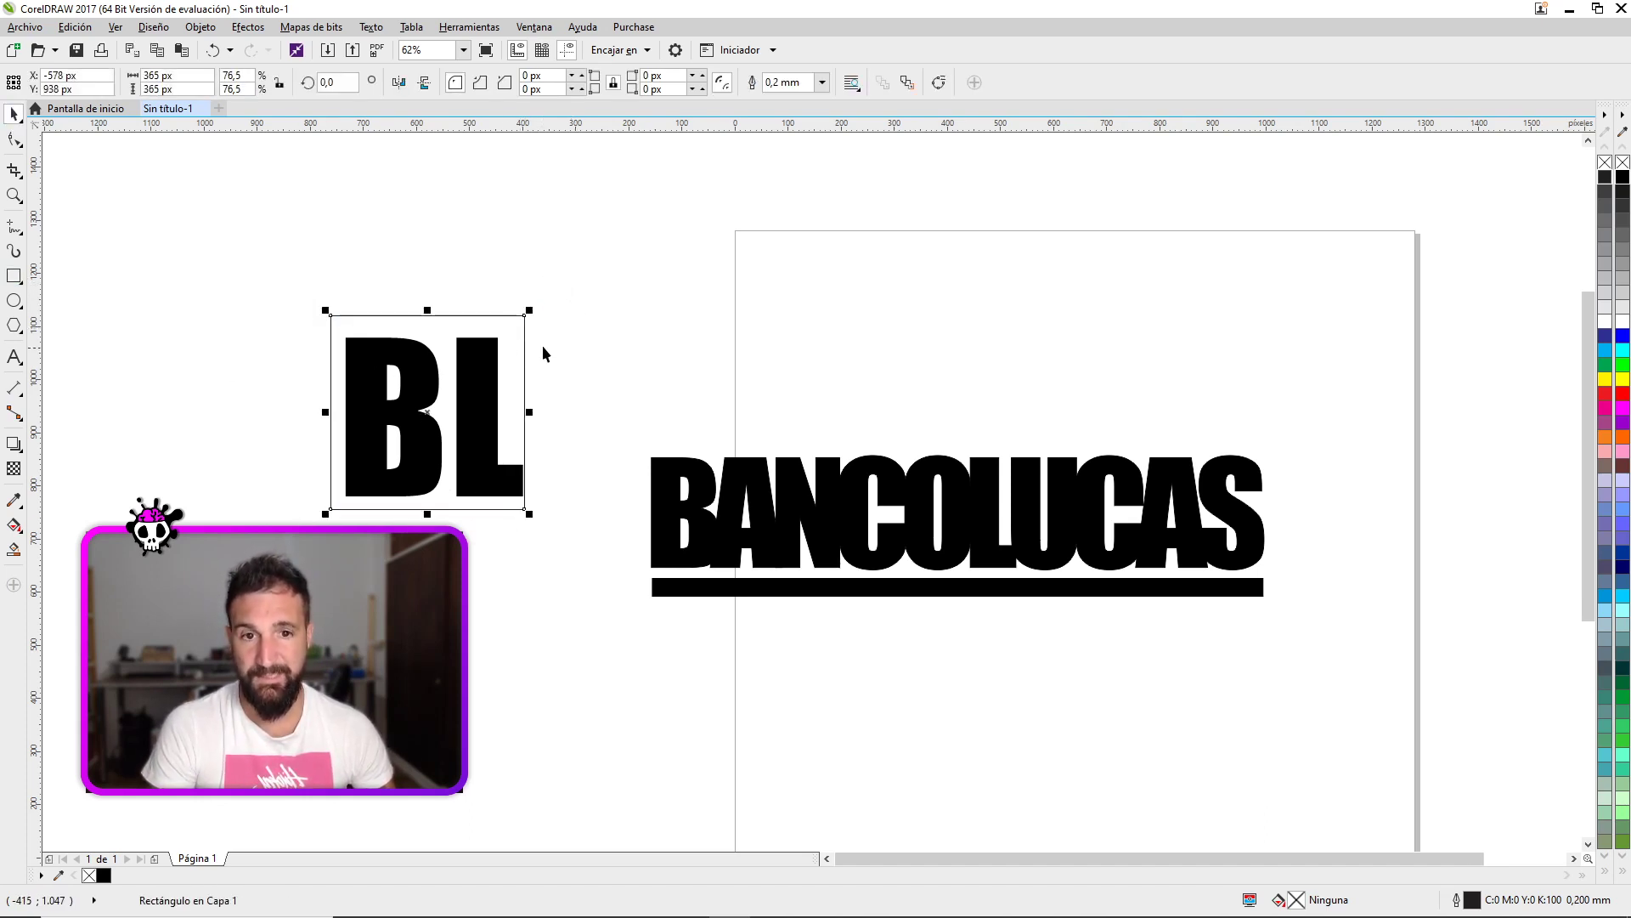
drag(530, 311, 548, 291)
drag(399, 349, 377, 351)
- Convert the BL text to curves and shift the B's nodes about 26 px away from the L
click(378, 358)
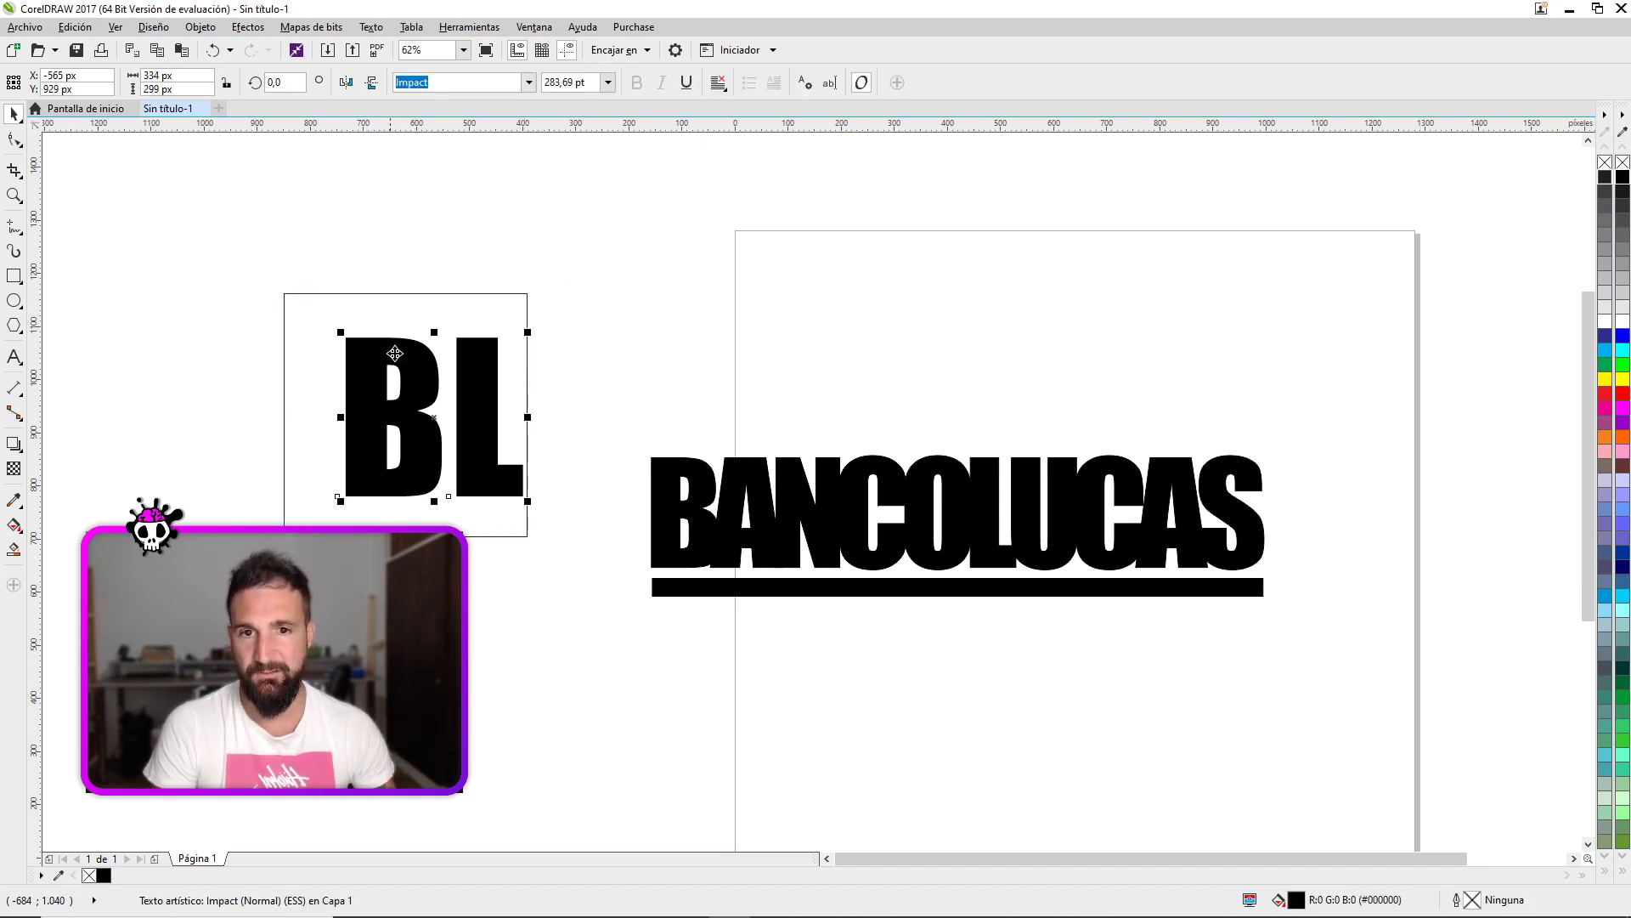
key(ctrl+q)
key(F10)
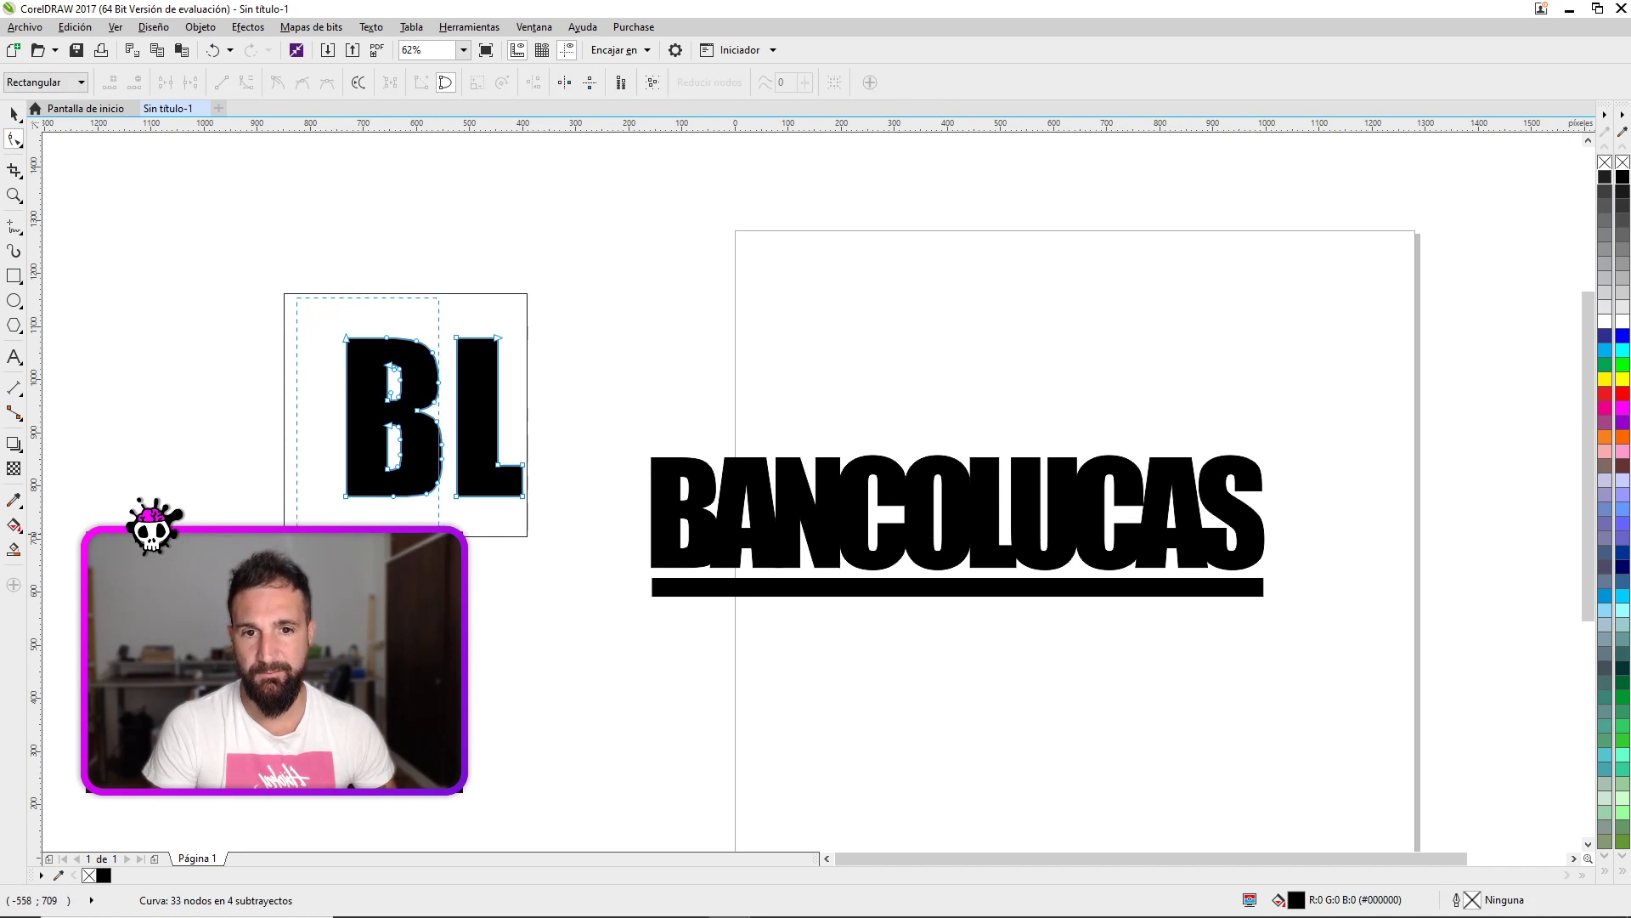
drag(346, 339, 333, 337)
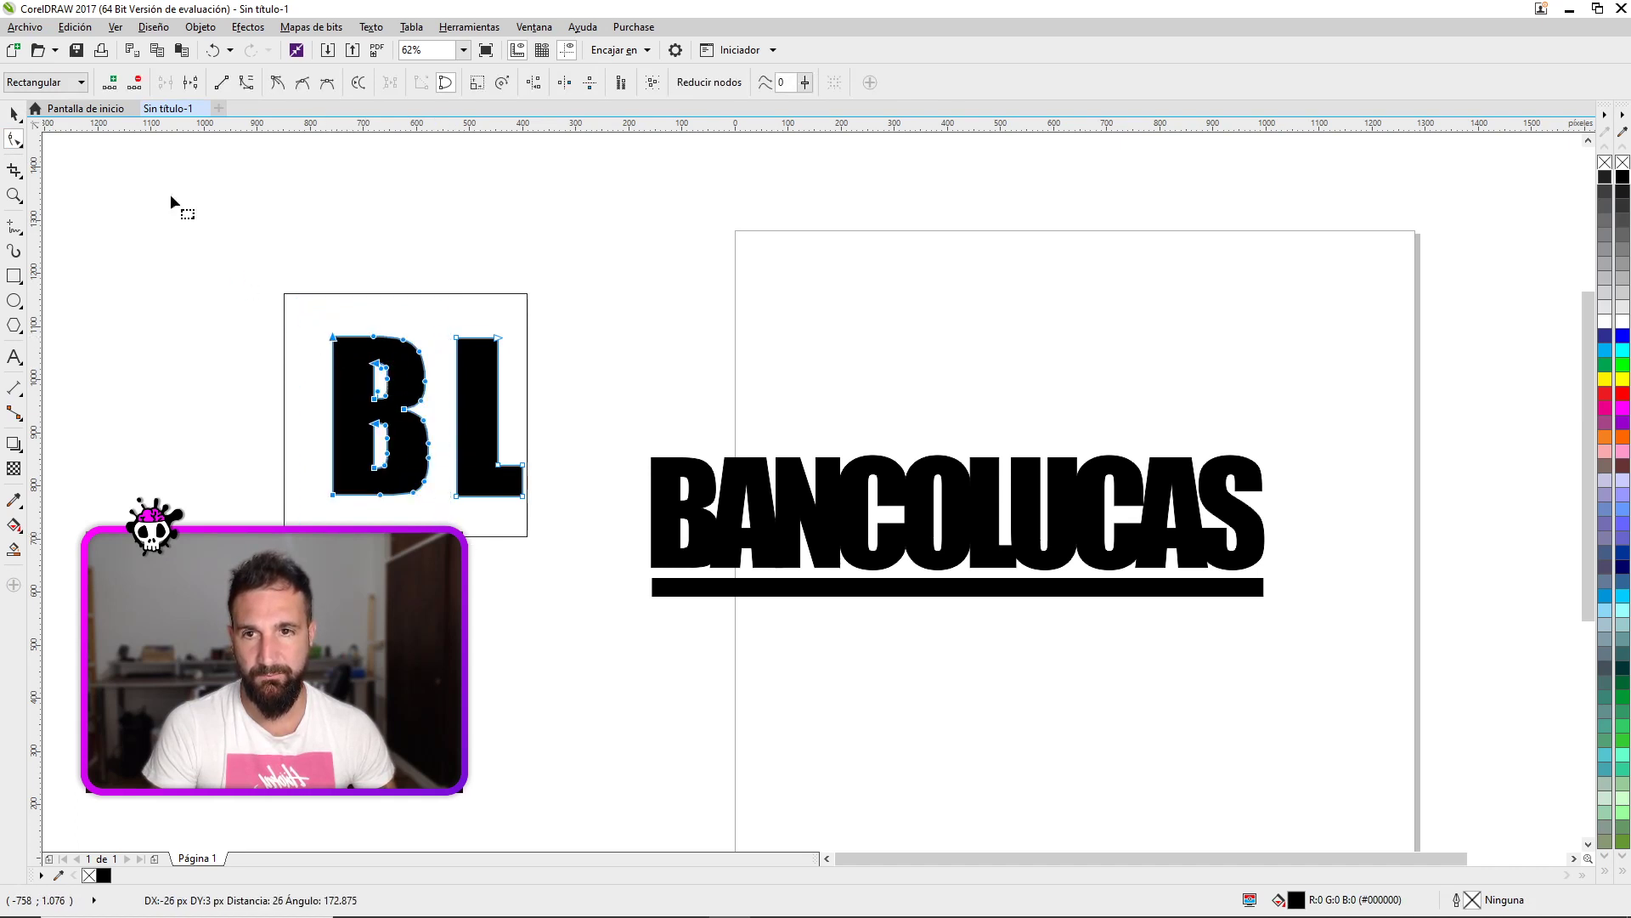
- Break the letter curves apart and recombine the B with its inner counters as a separate object
click(13, 115)
click(400, 200)
drag(273, 267, 406, 521)
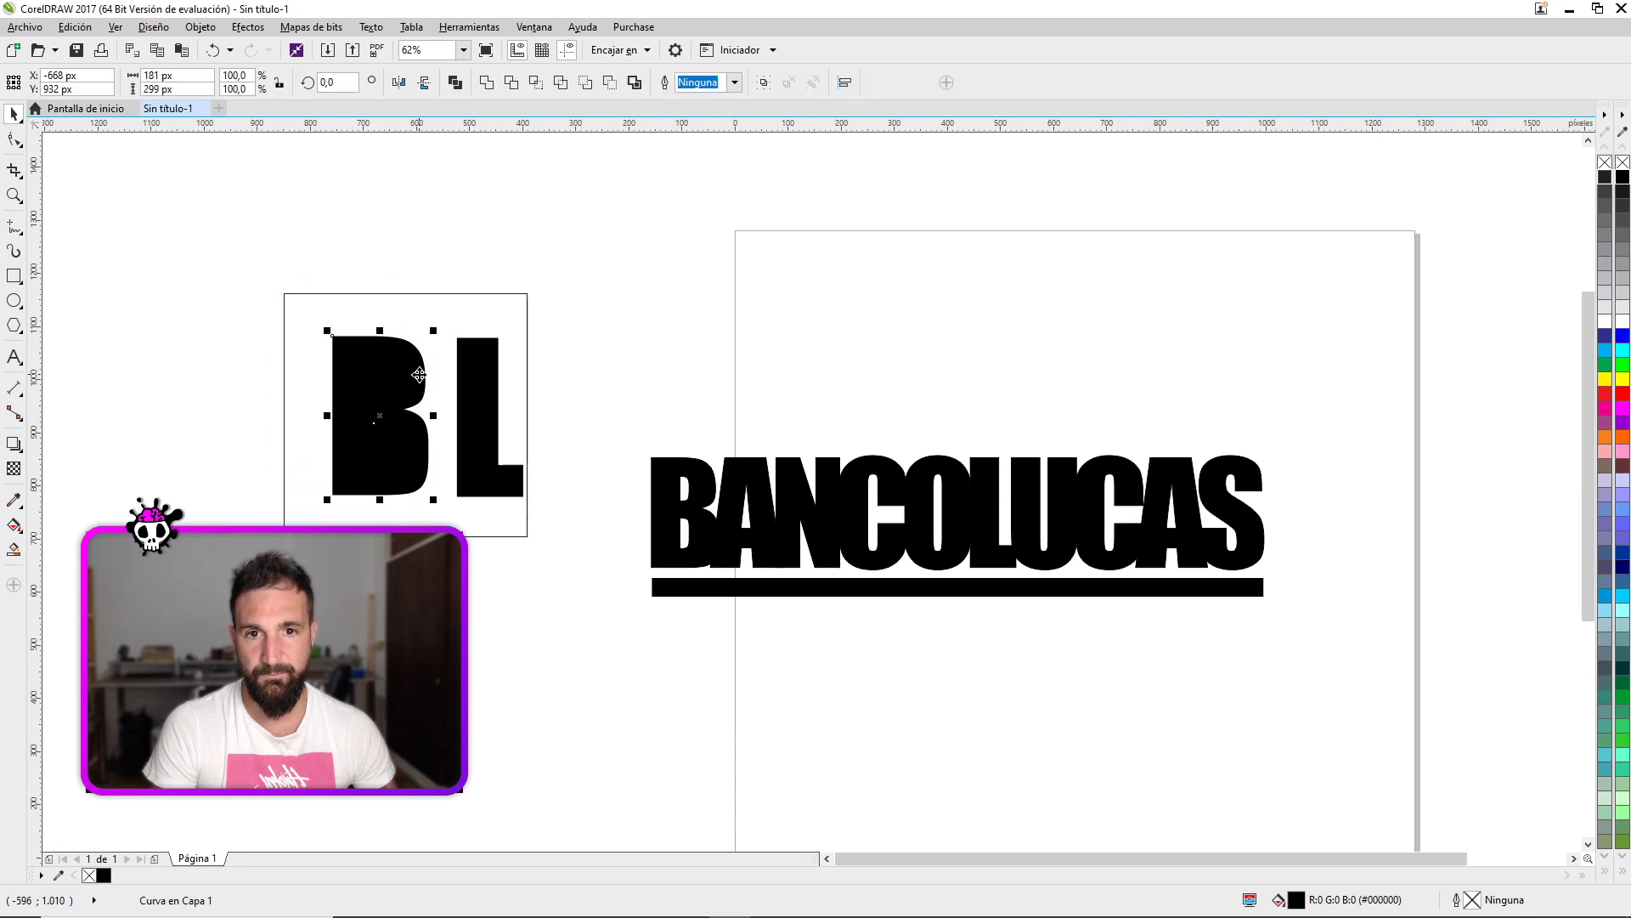
key(ctrl+l)
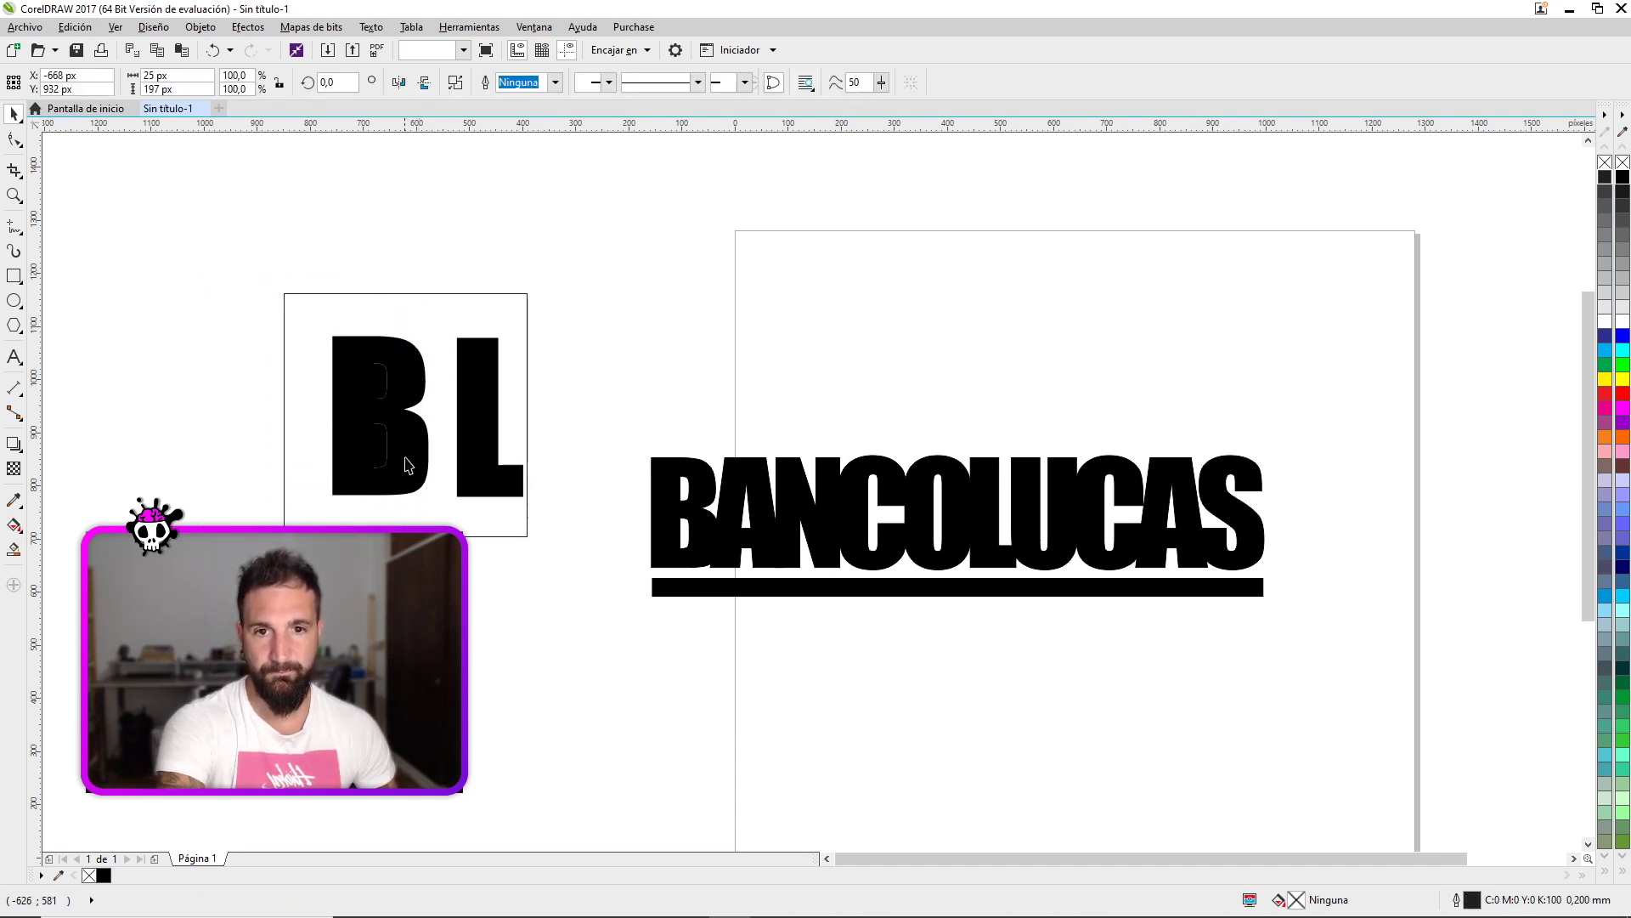
- Enlarge and tilt the B and the L so they touch each other and extend past the square's edges
click(410, 373)
drag(438, 325, 430, 266)
click(491, 384)
drag(532, 328, 494, 269)
click(487, 318)
click(567, 192)
- Trim the tilted B and L shapes out of the square
click(488, 269)
shift+click(328, 311)
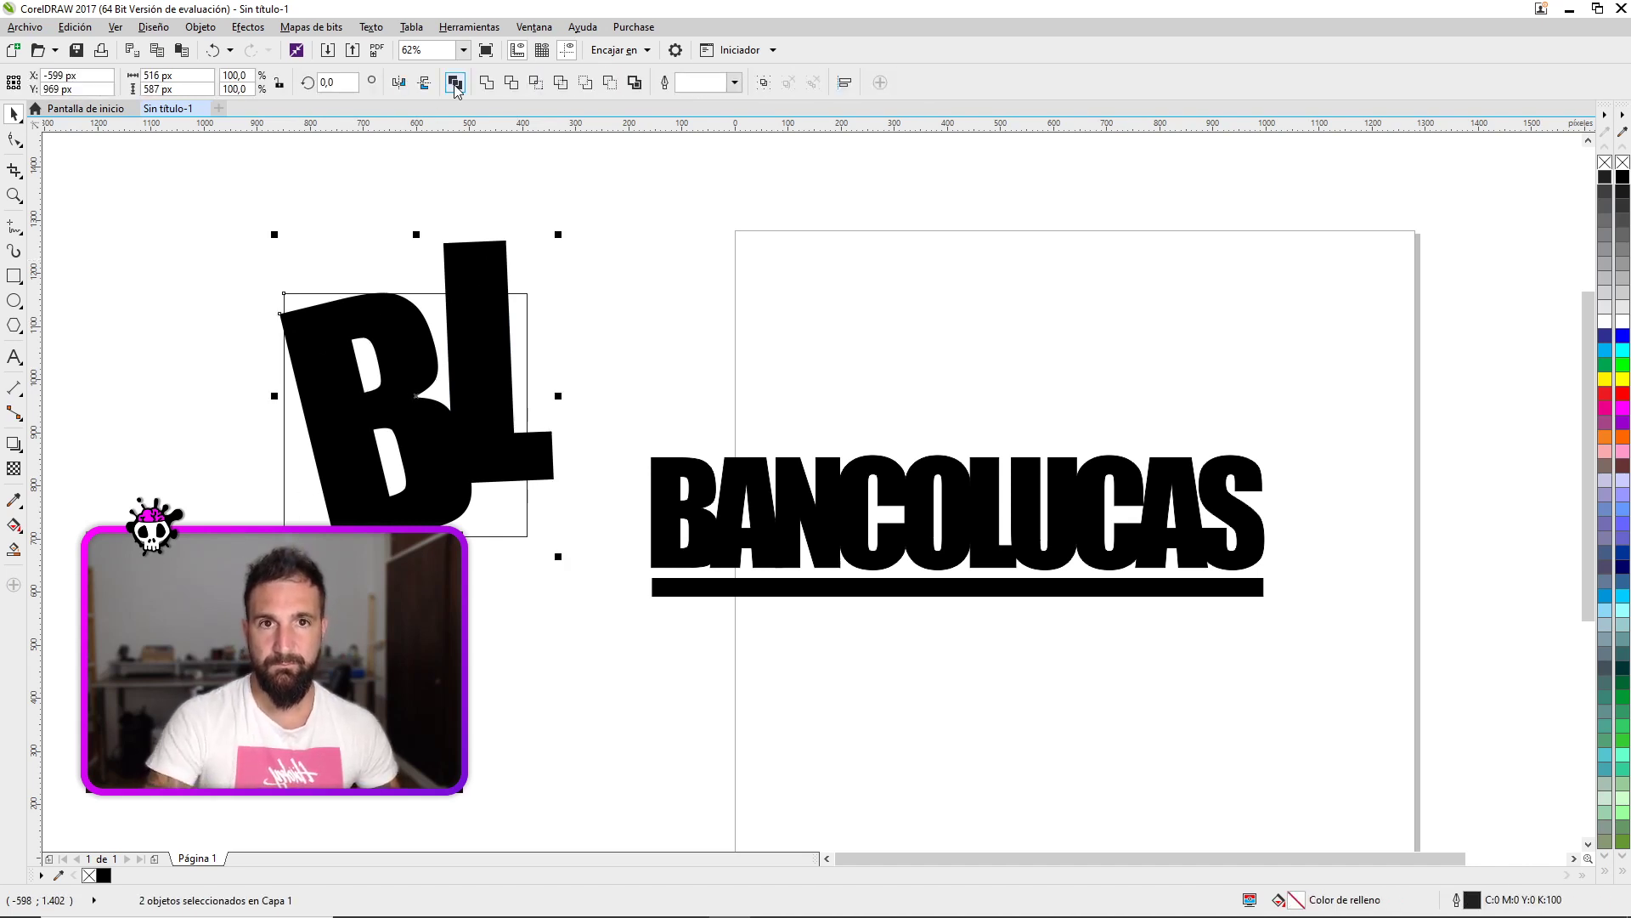
click(511, 82)
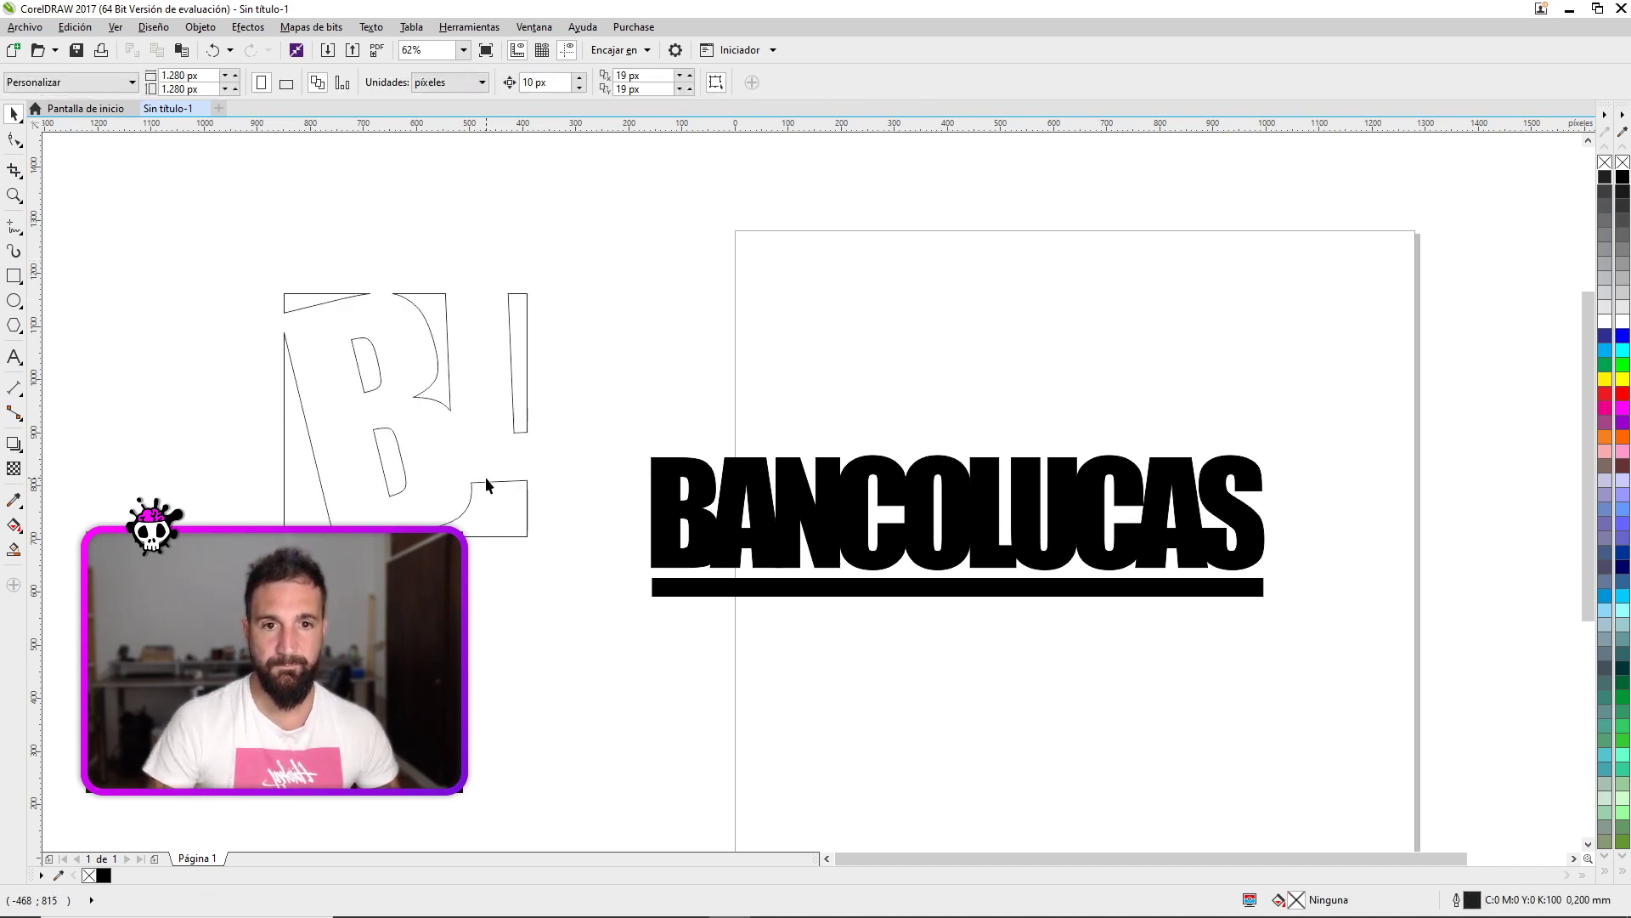
- Move the trimmed square onto the page, centred above the BANCOLUCAS text, and fill it with black
click(489, 481)
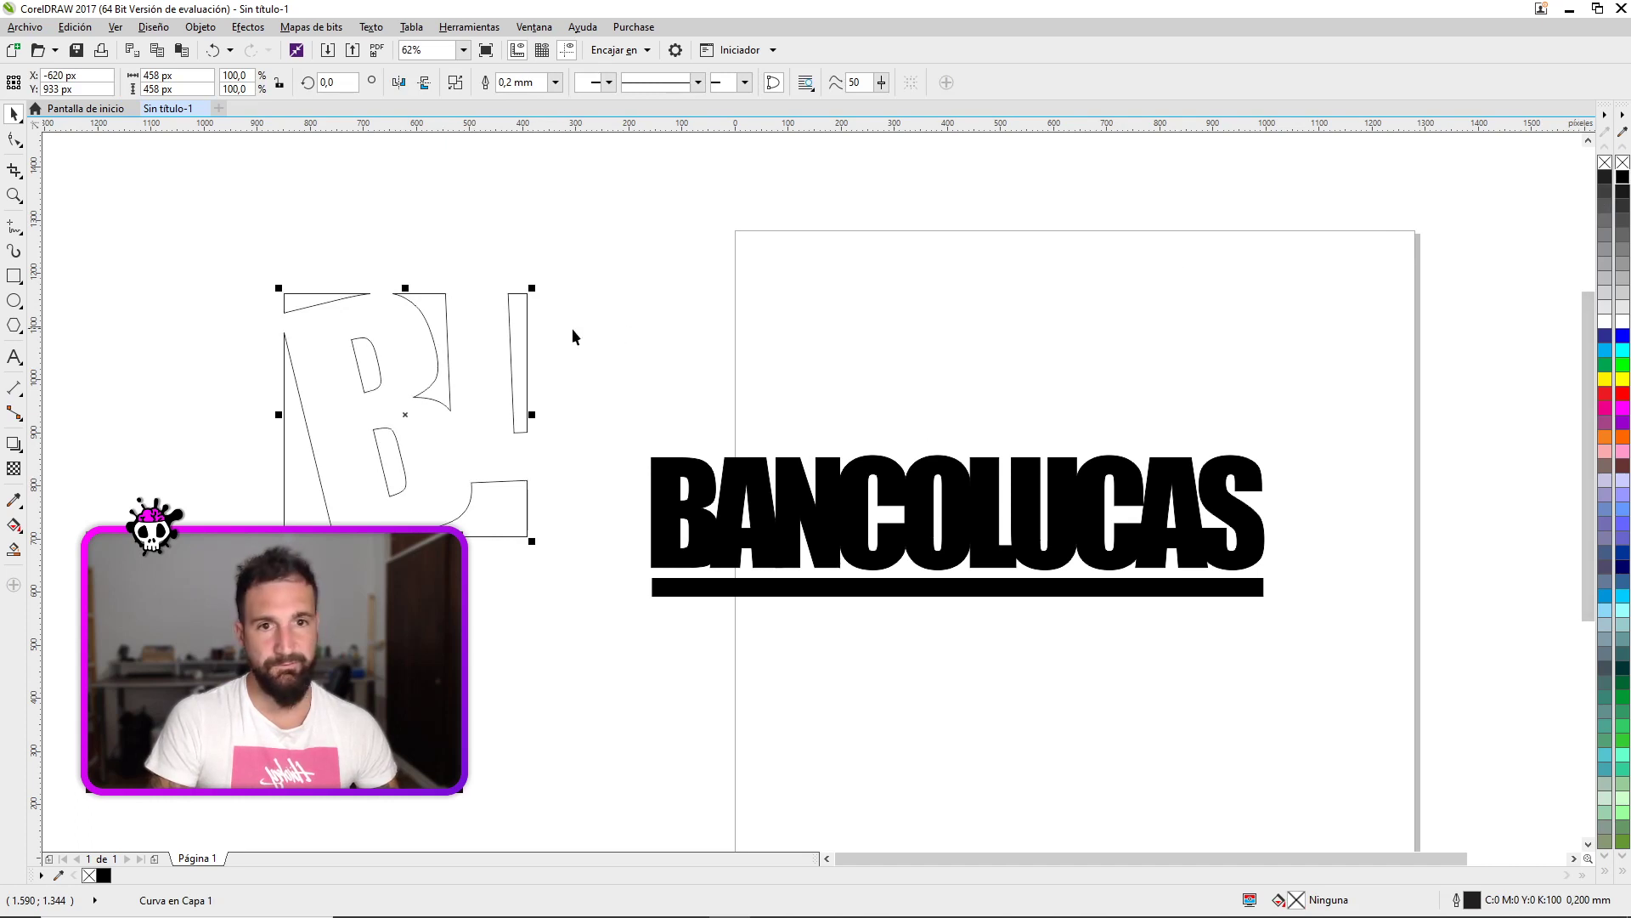
drag(511, 329, 1081, 223)
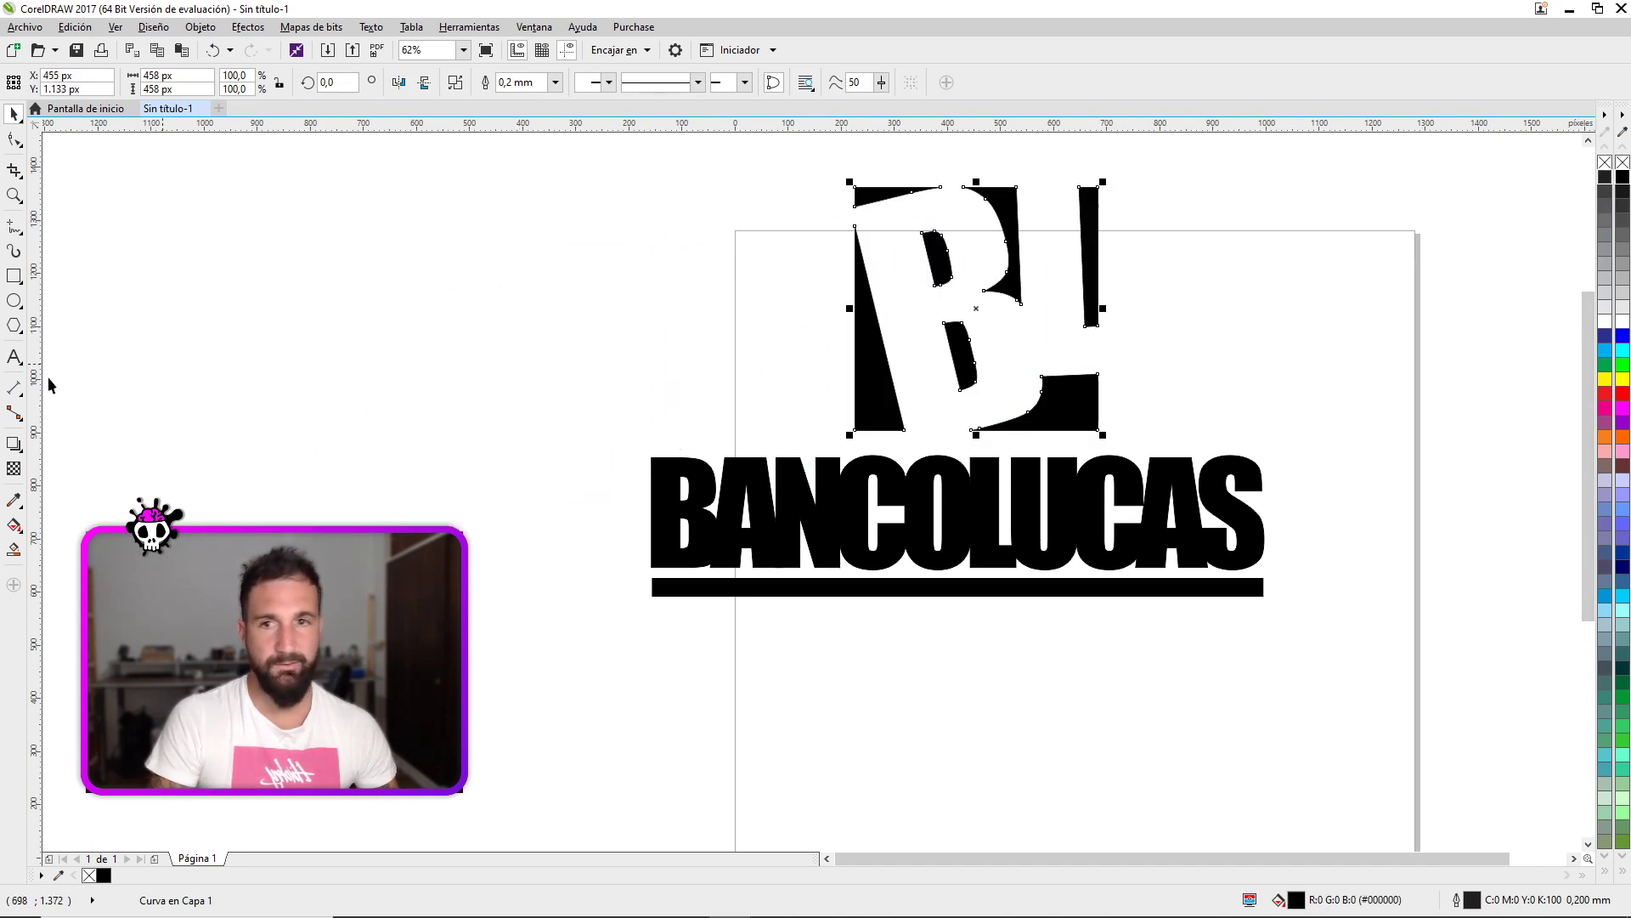
- Draw a square about 522 px wide around the black BL emblem as an outer border
click(14, 275)
drag(839, 171, 1116, 448)
click(13, 115)
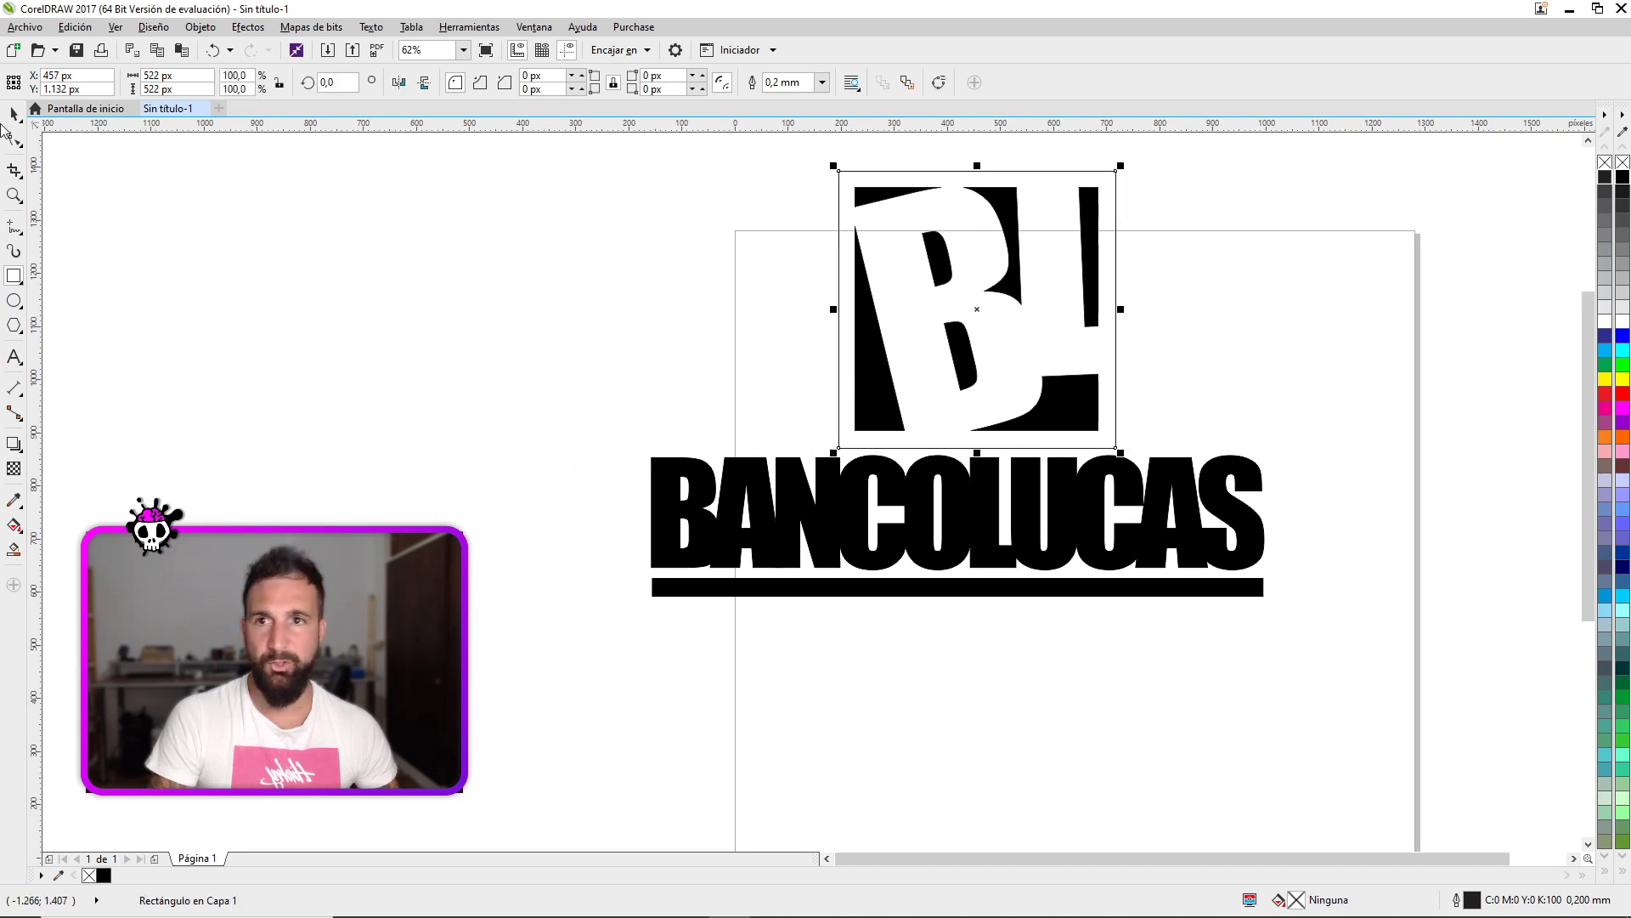
- Set the outline width of the outer border square around the BL emblem to 2.0 mm
click(821, 83)
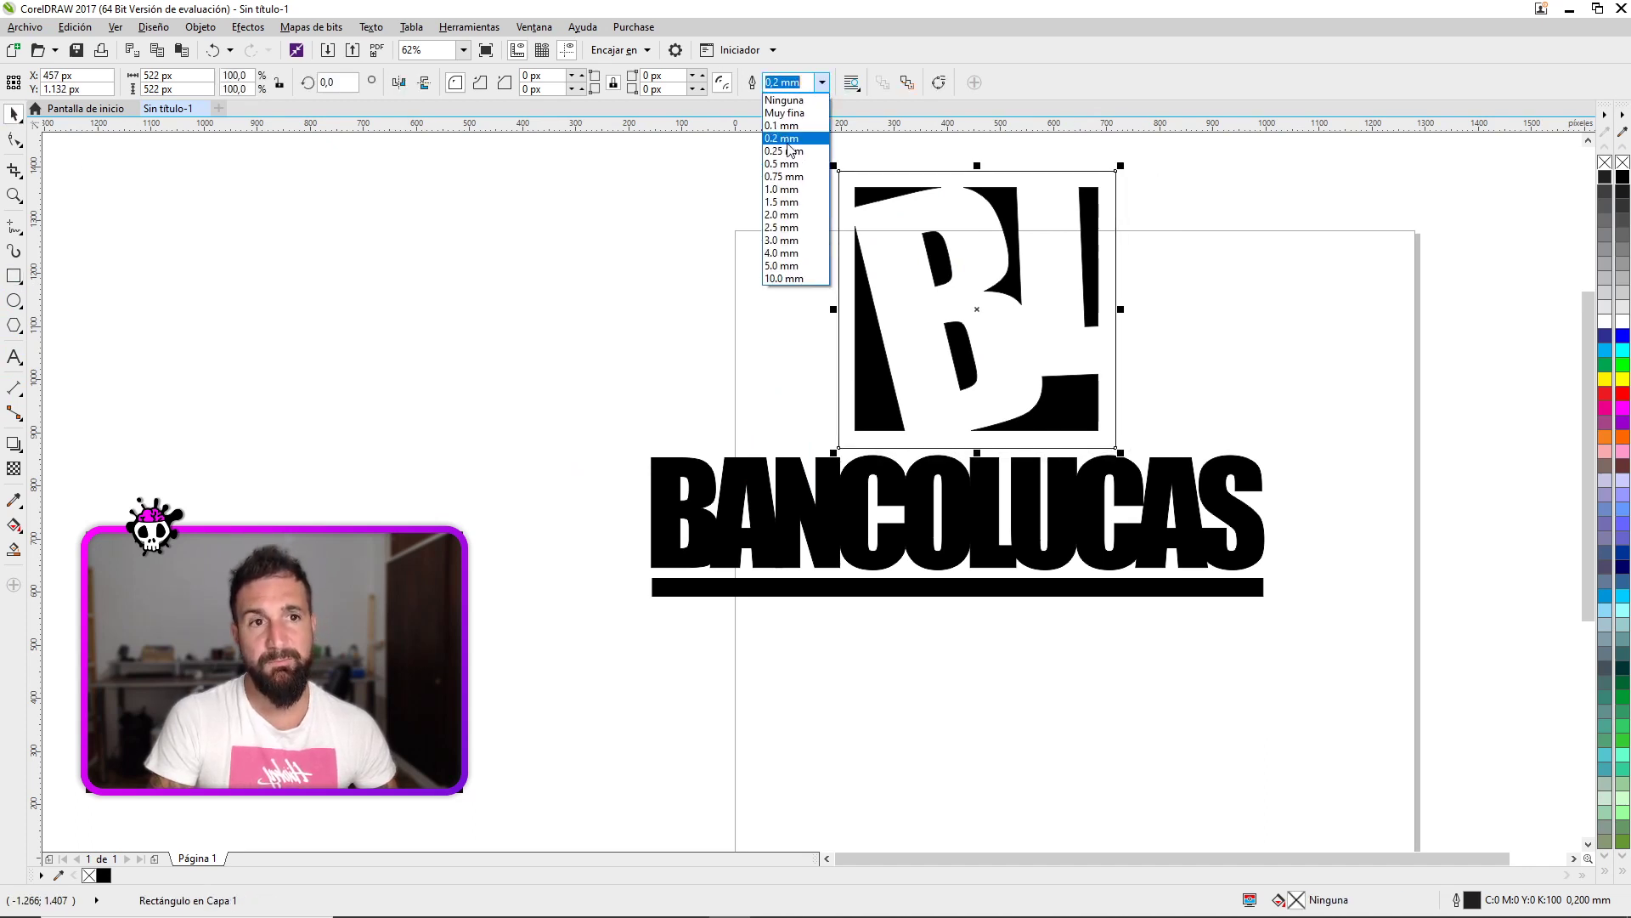
click(788, 216)
click(1216, 264)
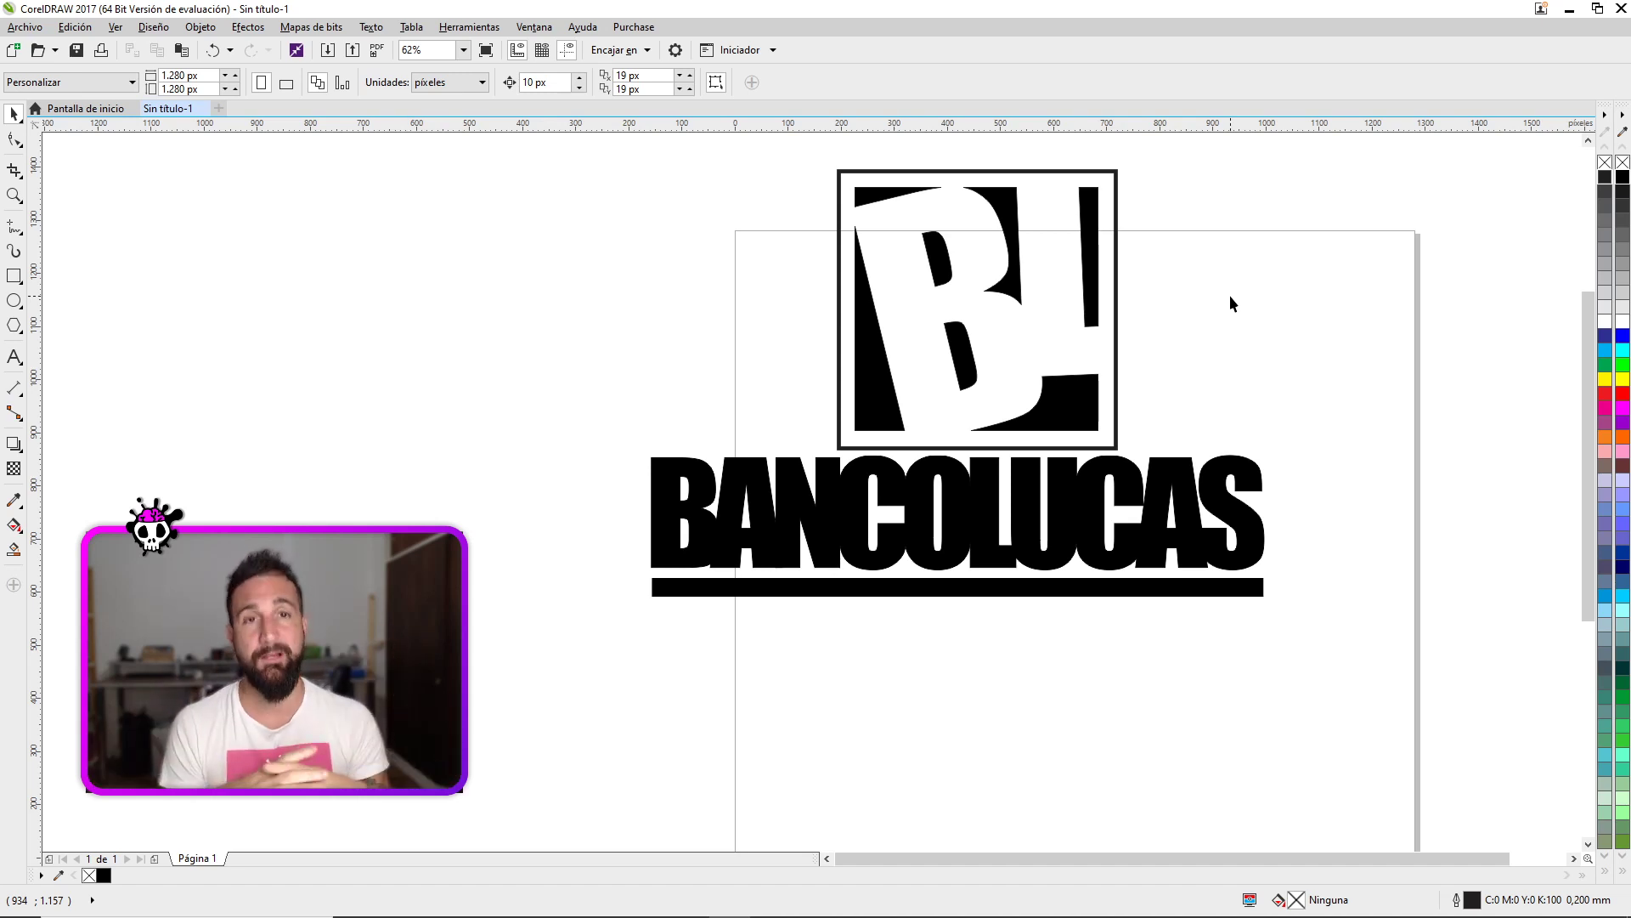
- Fill the outer border square with medium violet-blue (RGB 102, 102, 204) and send it behind the BL emblem
click(1051, 392)
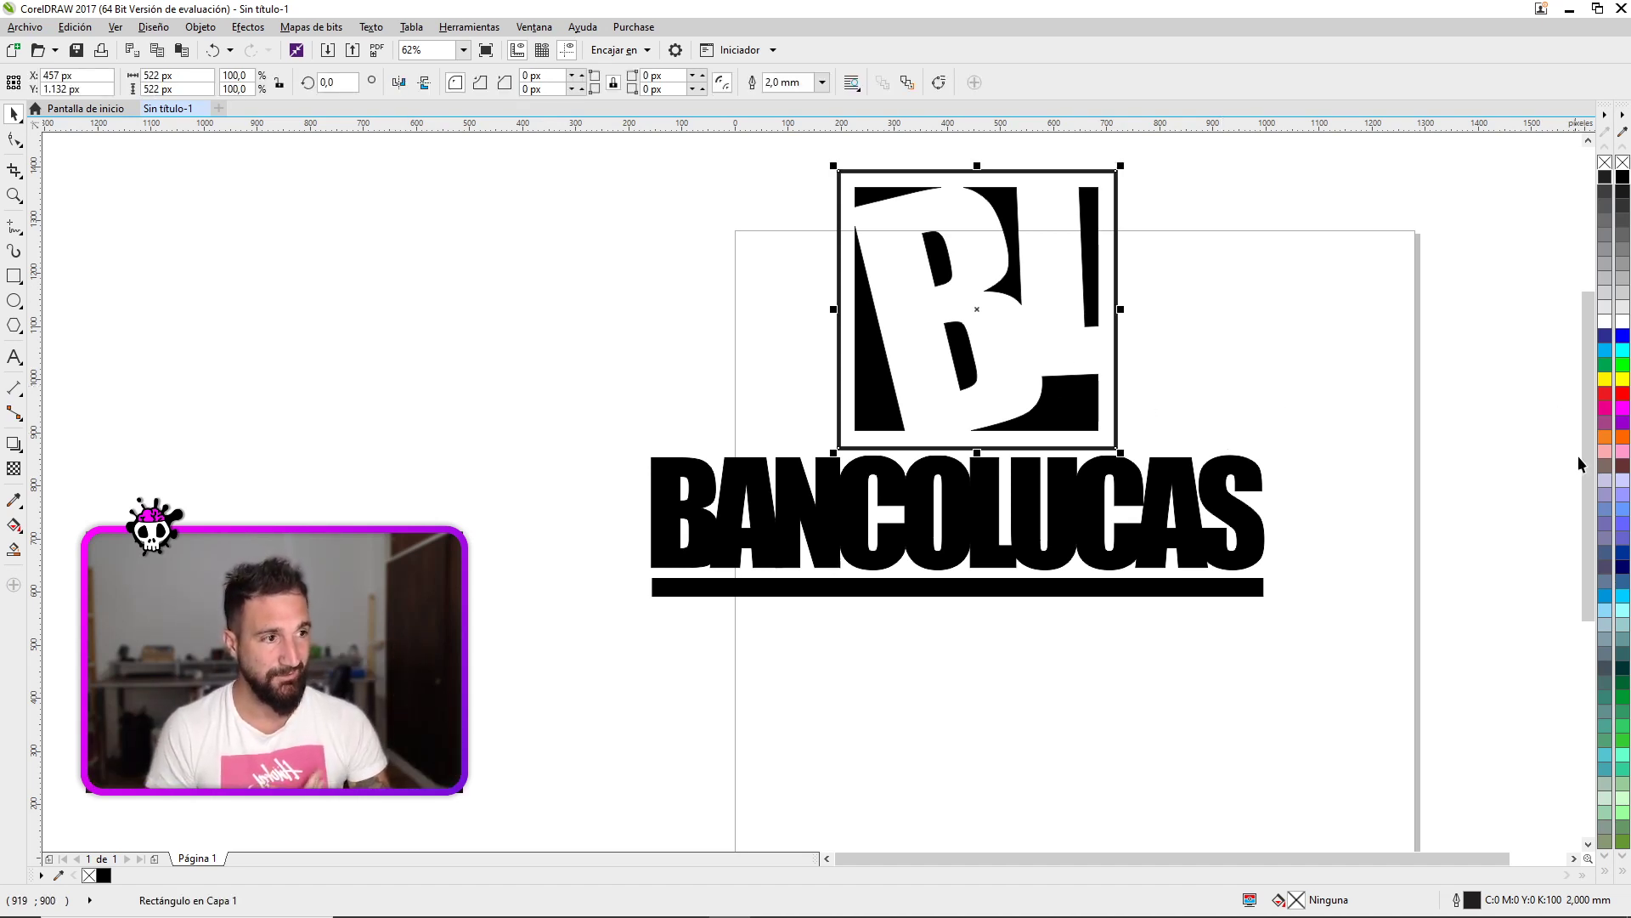
click(1620, 545)
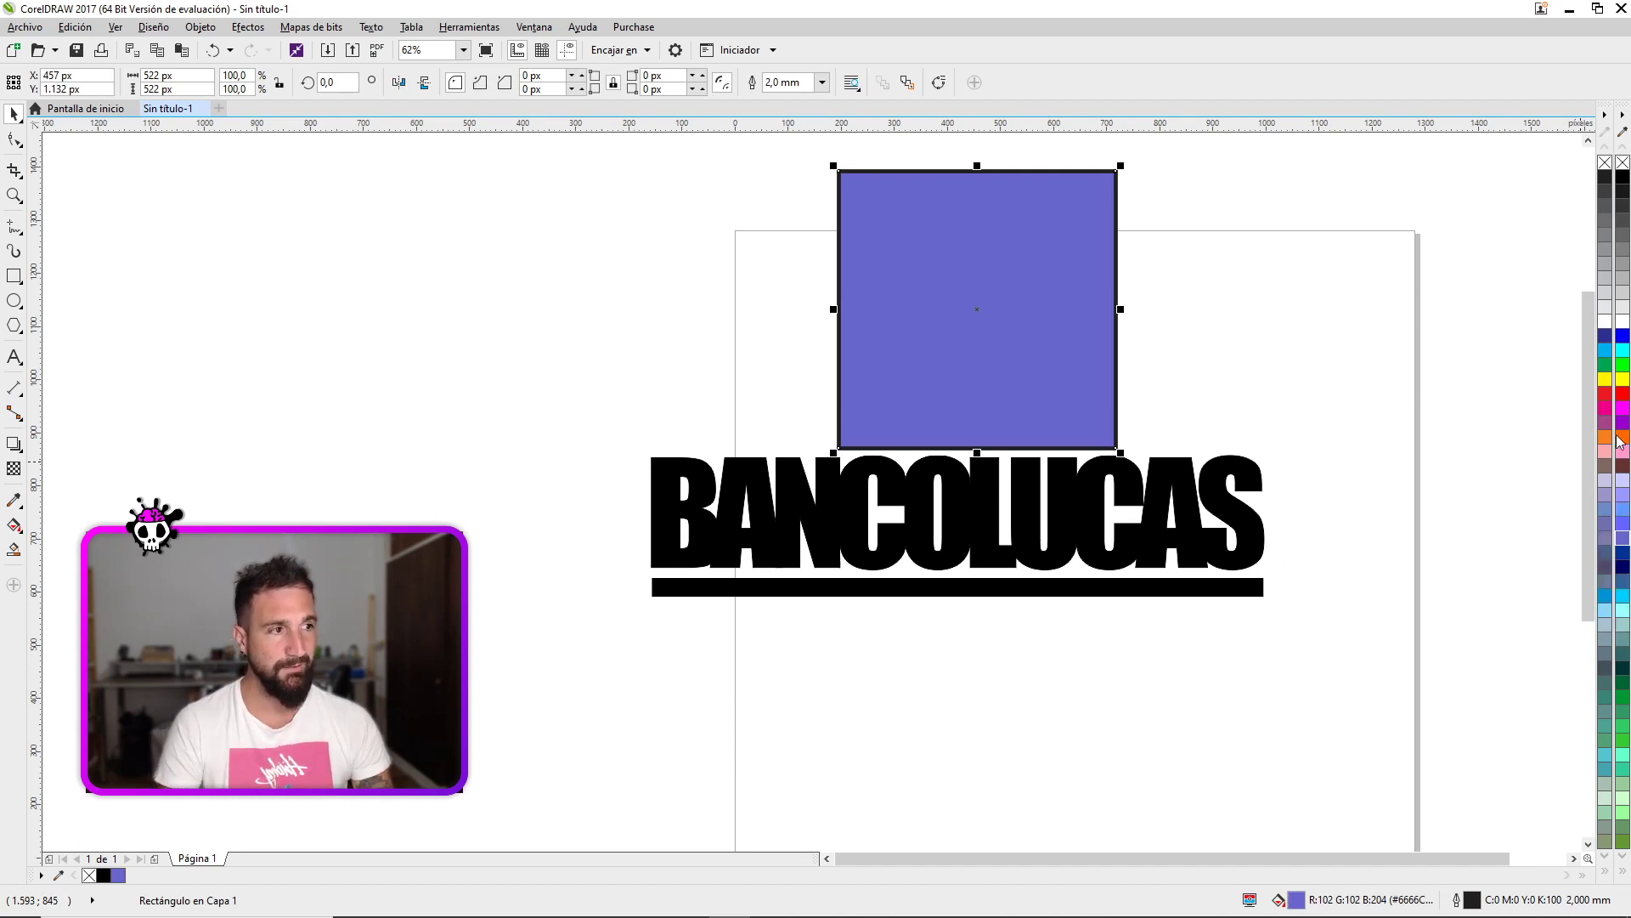
key(shift+Page_Down)
- Recolour the trimmed BL emblem with pale lavender (RGB 204, 204, 255) and remove its outline
key(Tab)
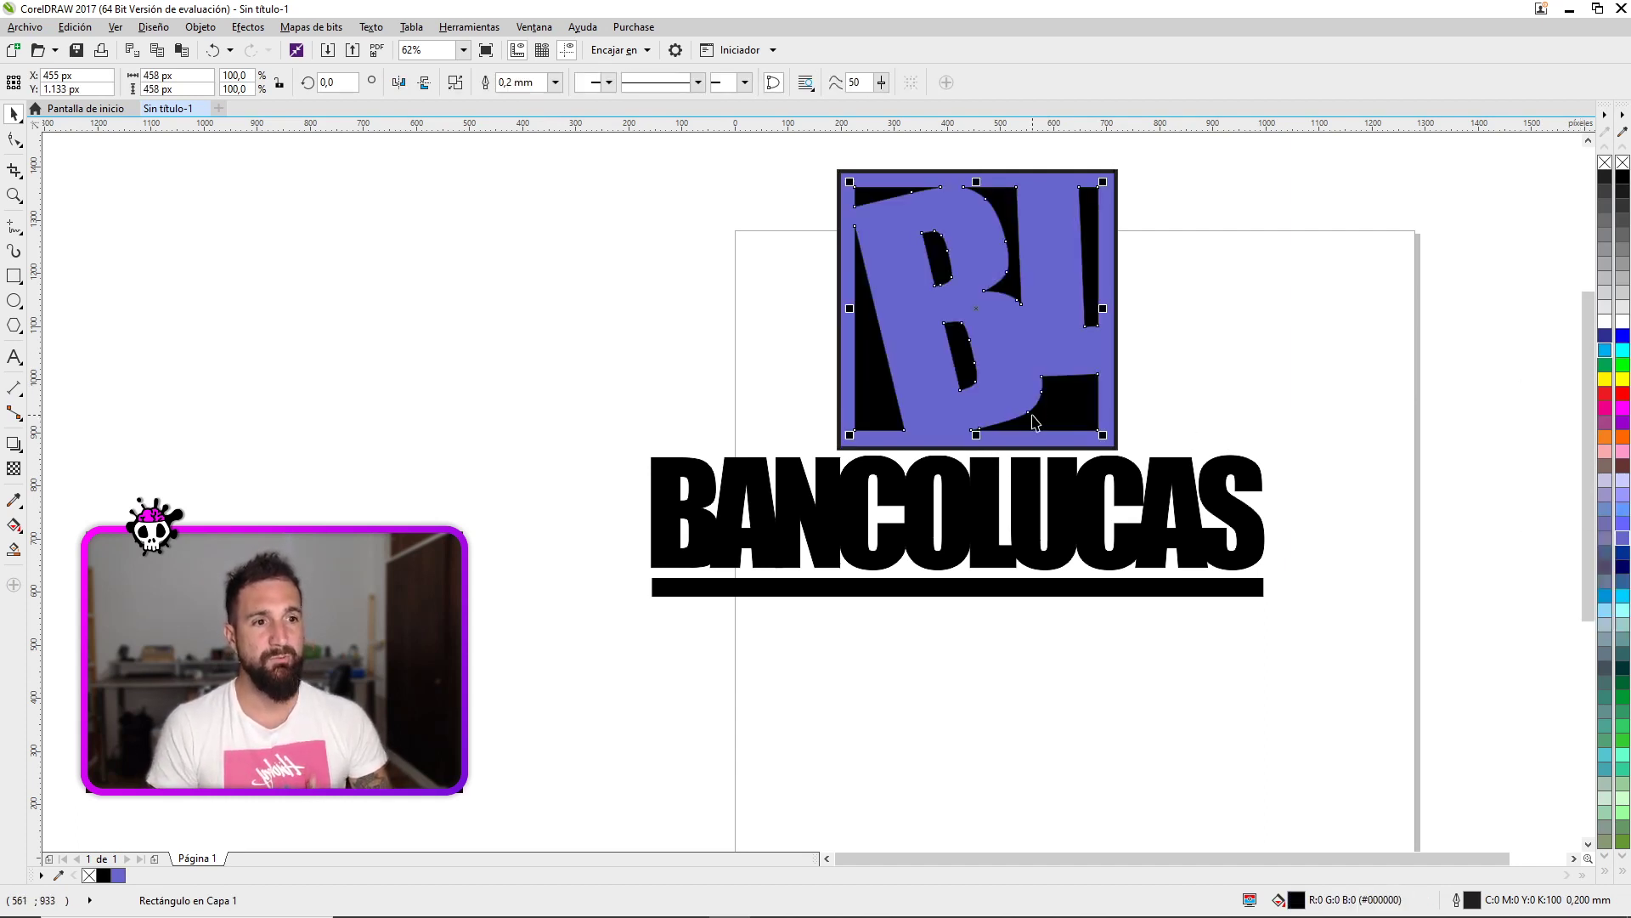
click(1623, 480)
right_click(1622, 161)
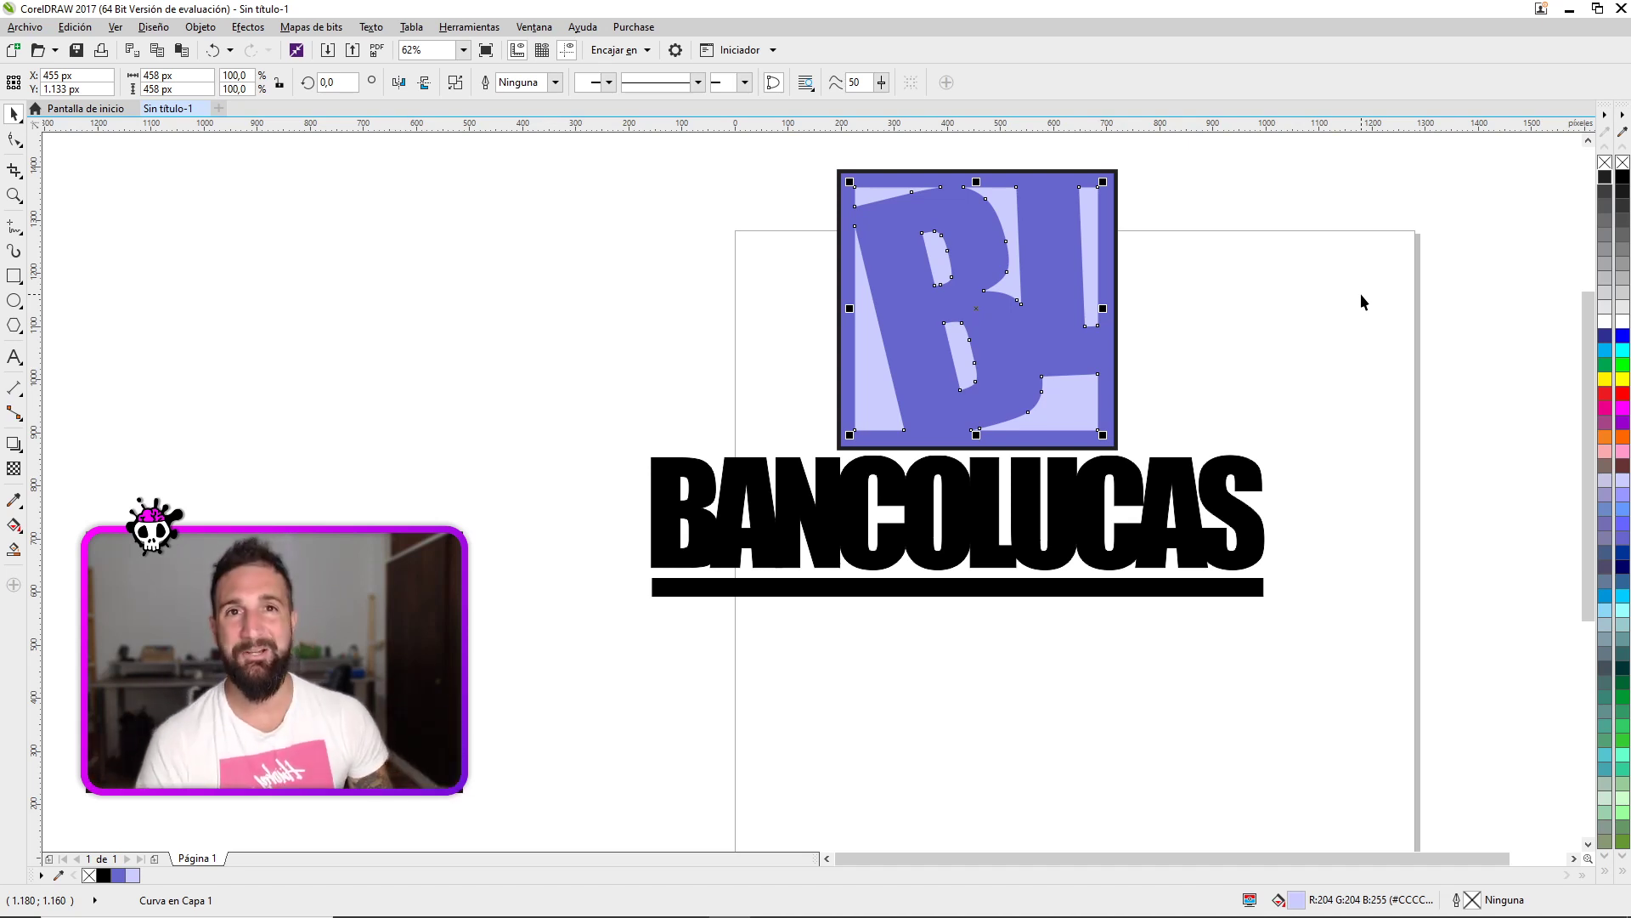
click(1238, 308)
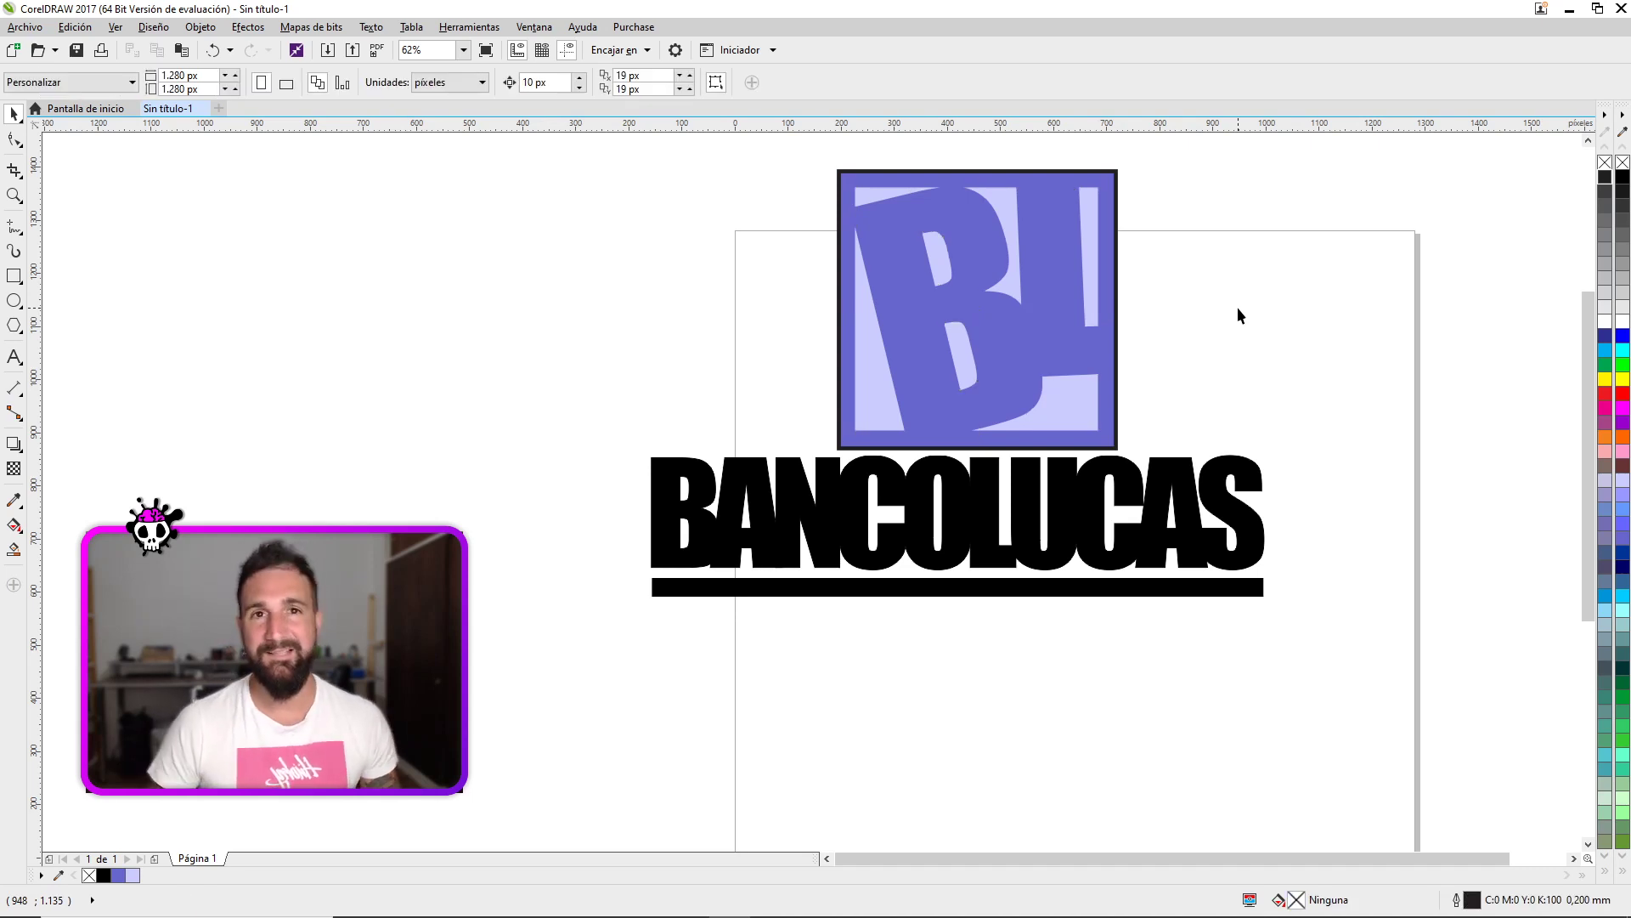